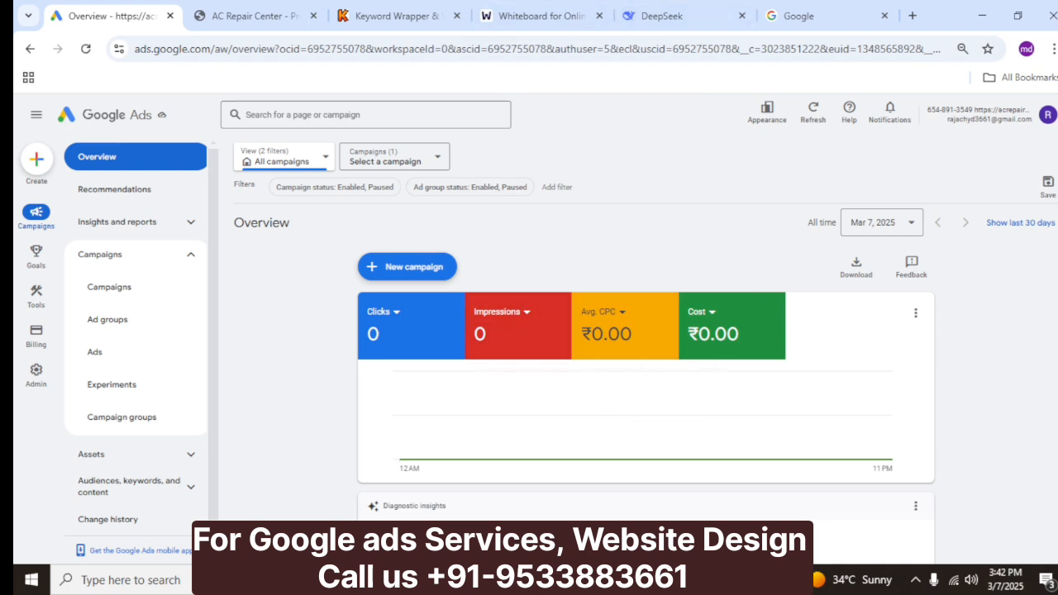
Switch to the web whiteboard and undo all the green pen strokes around the keyword research list
left_click(537, 16)
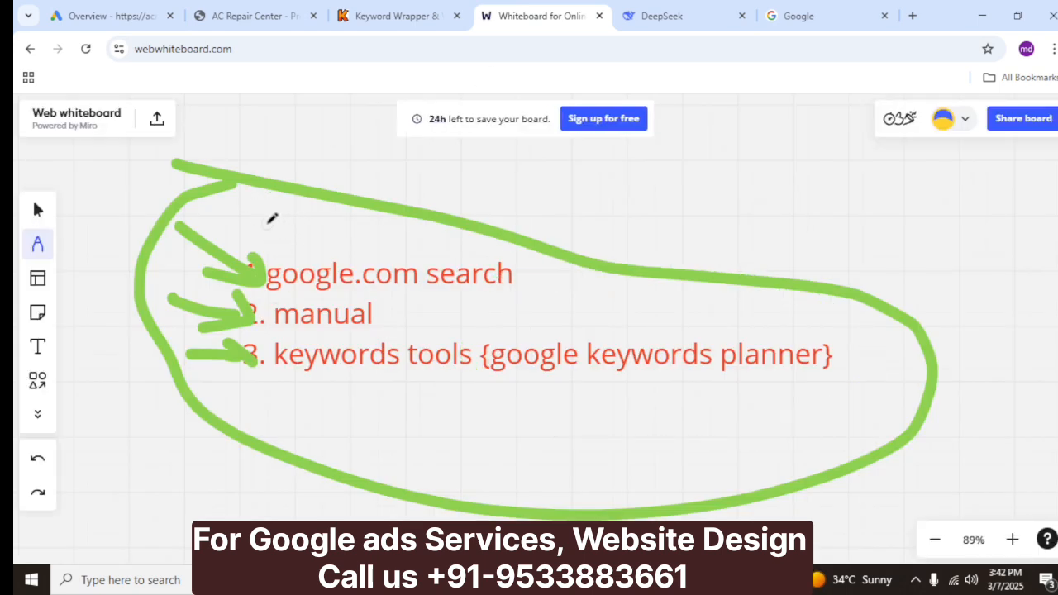
key("ctrl+z")
key("ctrl+z")
key("ctrl+z")
key("ctrl+z")
key("ctrl+z")
key("ctrl+z")
key("ctrl+z")
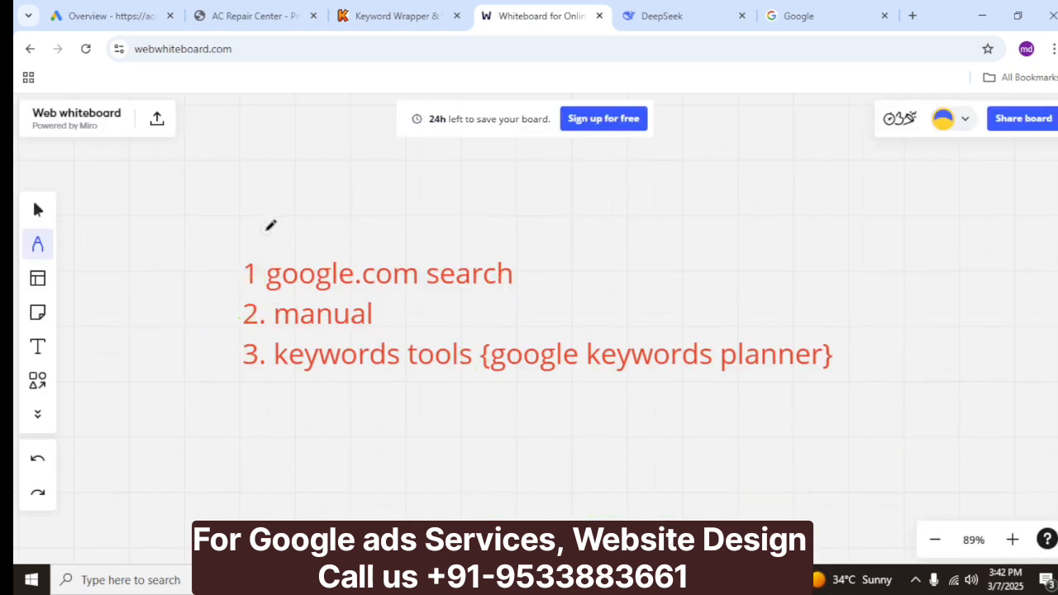
mouse_move(183, 230)
left_mouse_down()
mouse_move(288, 231)
mouse_move(543, 269)
mouse_move(248, 275)
mouse_move(208, 231)
left_mouse_up()
left_click_drag(203, 304, 420, 314)
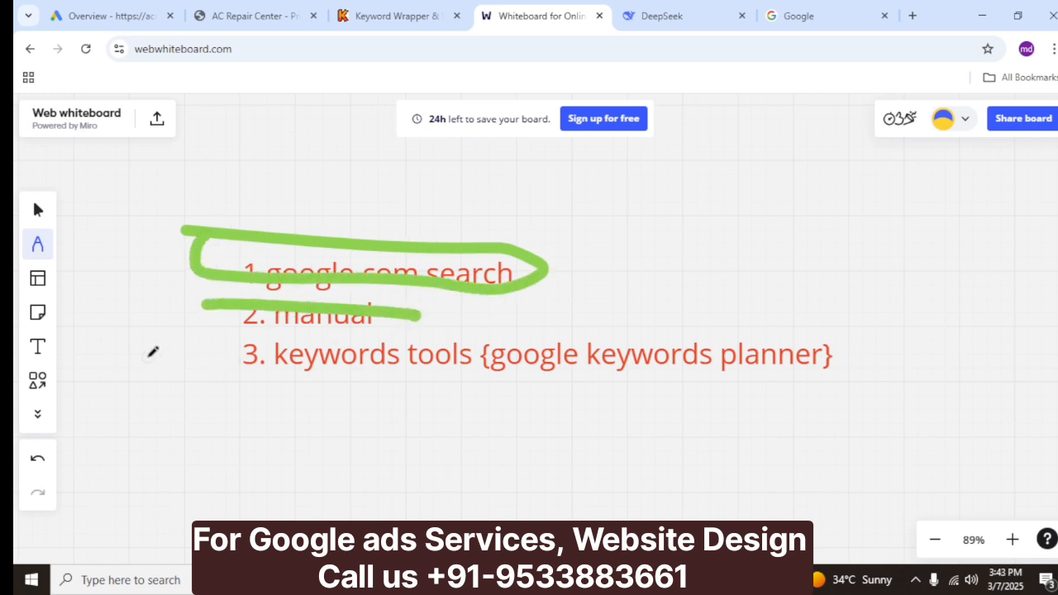
left_click_drag(153, 353, 302, 337)
key("ctrl+z")
key("ctrl+z")
key("ctrl+z")
key("ctrl+z")
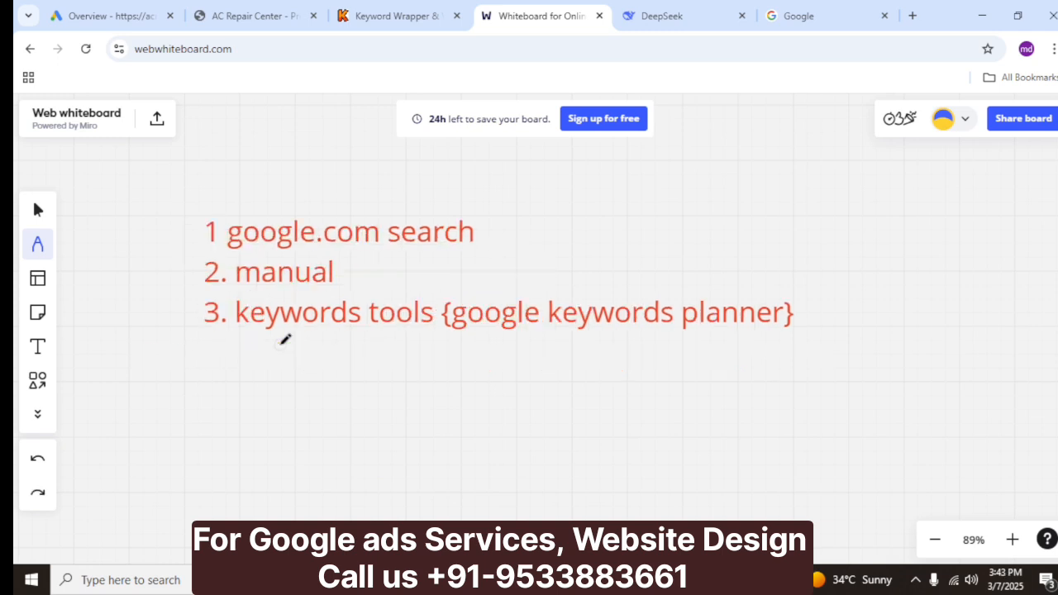
Circle "google keywords planner" in green pen and draw a tick beside the "google.com search" item
mouse_move(447, 265)
left_mouse_down()
mouse_move(829, 351)
mouse_move(545, 250)
mouse_move(459, 264)
left_mouse_up()
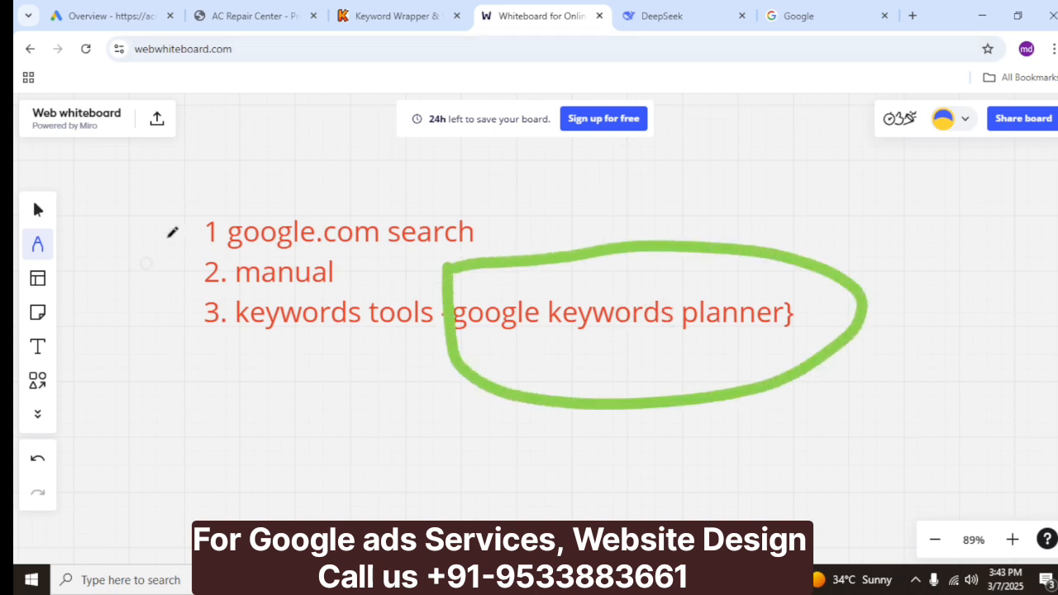
left_click_drag(108, 224, 279, 205)
Switch to Google and replace the search text with "ac service center hyderabd" to bring up suggestions
left_click(806, 16)
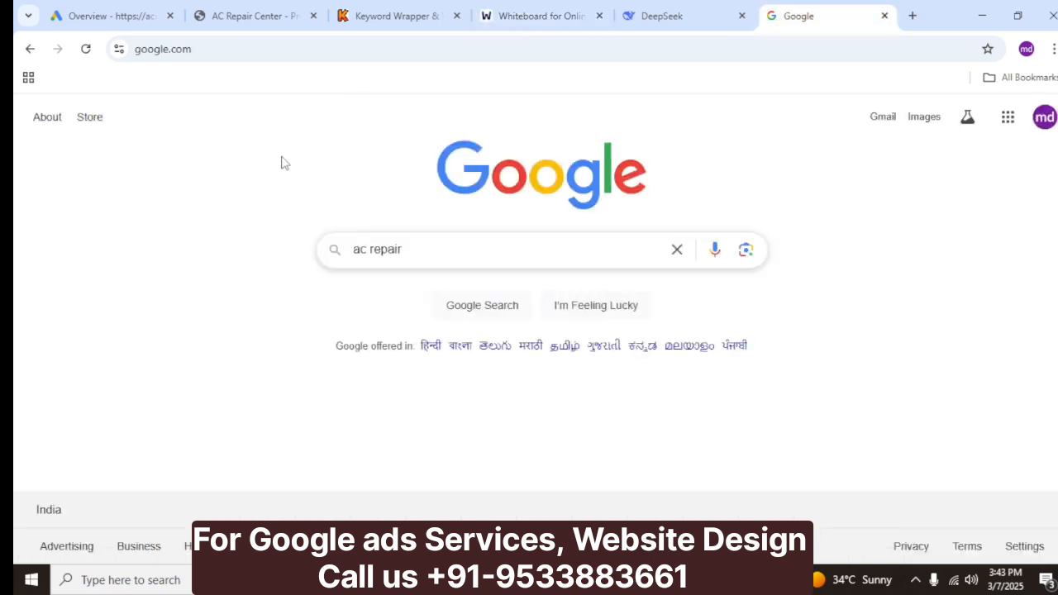
triple_click(371, 239)
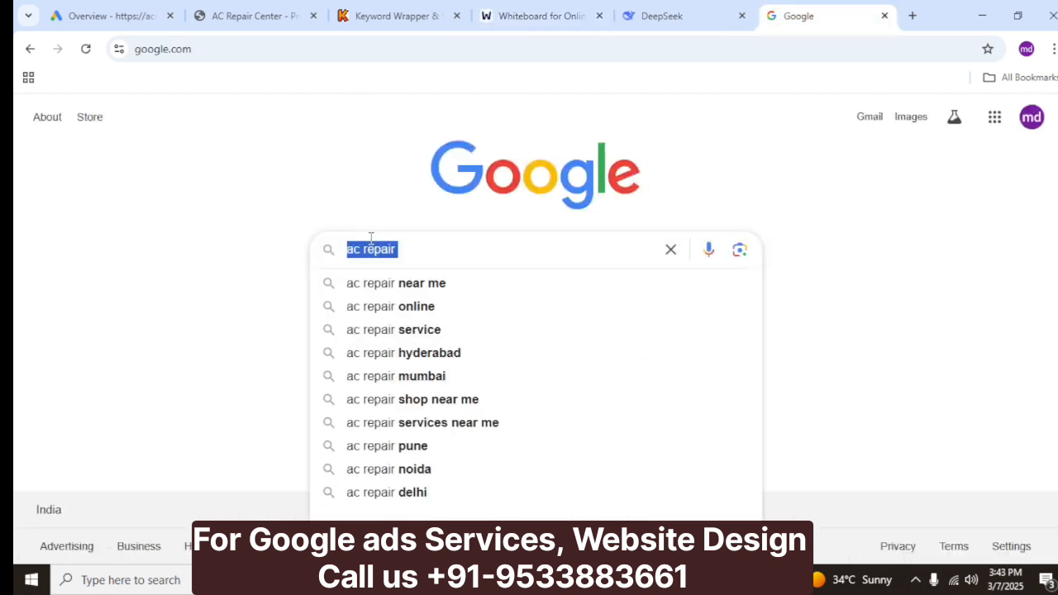
type("ac service cent")
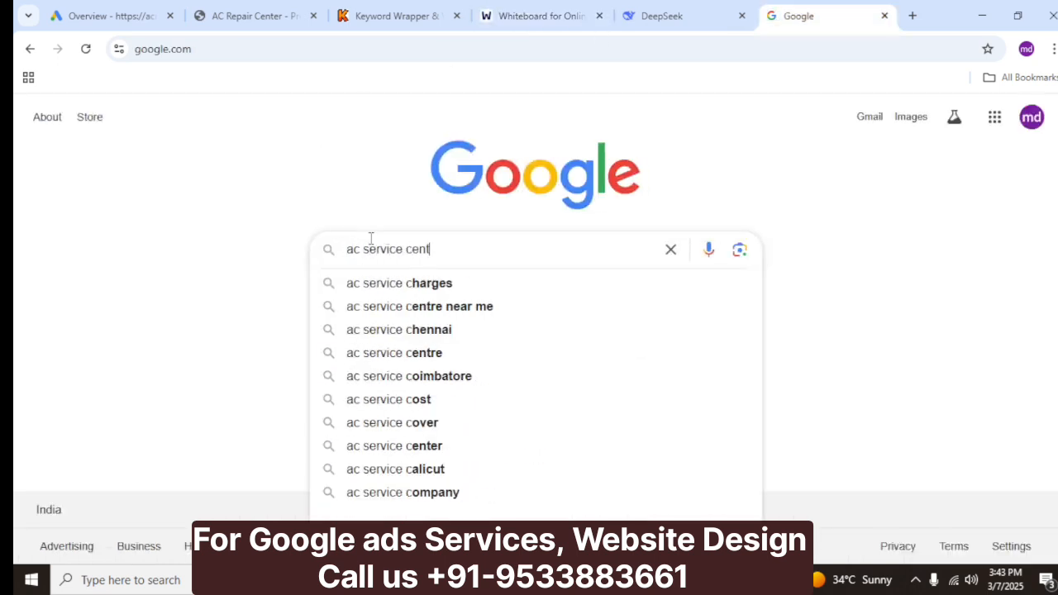
type("er ")
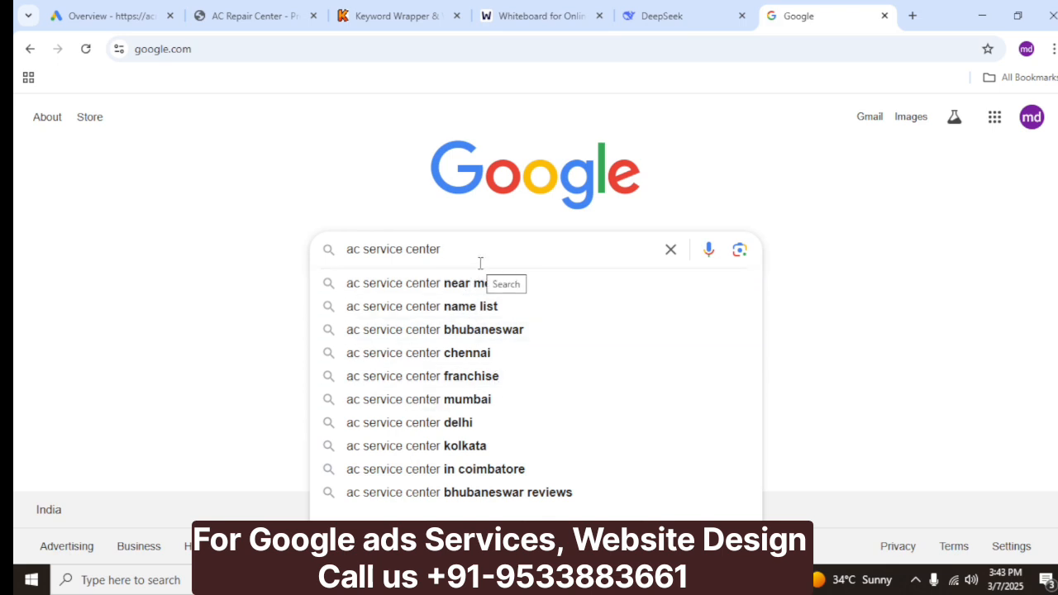
type("hyderabd")
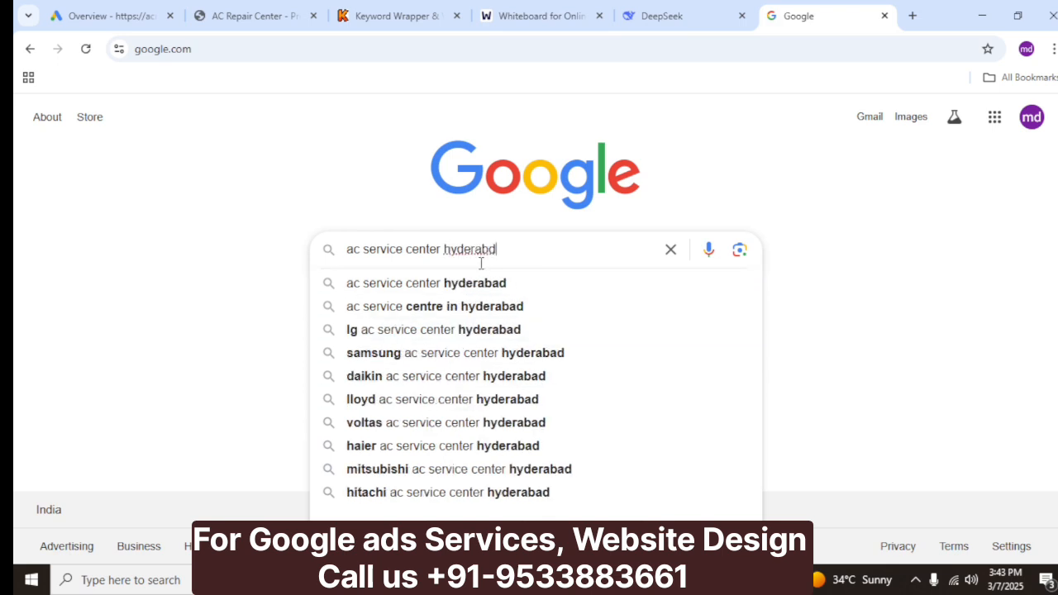
Go through the search suggestions, including the brand-specific ones, and settle on "ac service center hyderabad"
key("Down")
key("Down")
key("Down")
key("Down")
key("Down")
key("Down")
key("Down")
key("Down")
key("Down")
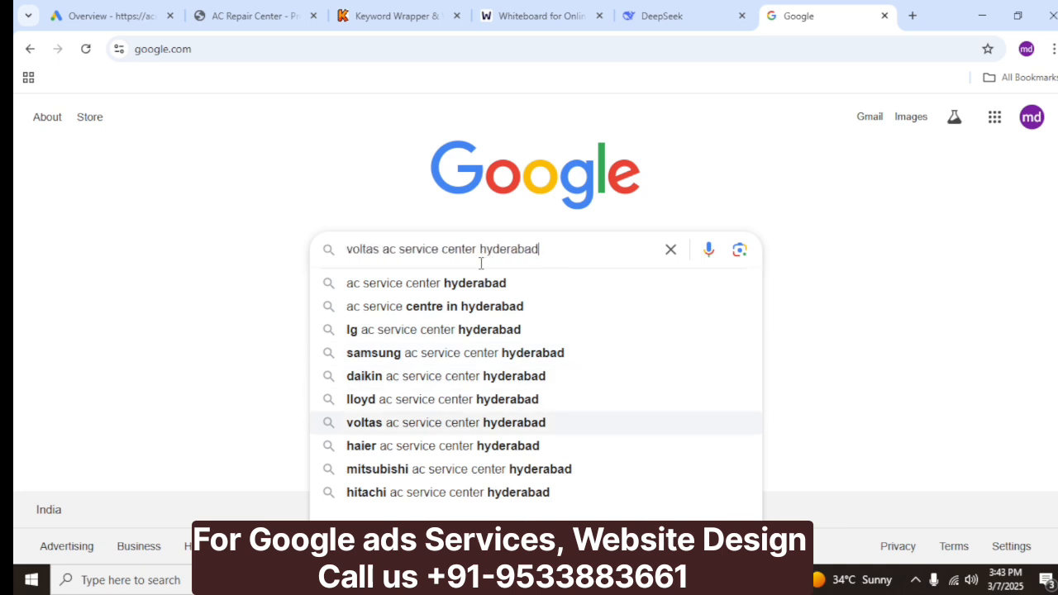
key("Up")
key("Up")
key("Up")
key("Up")
key("Up")
key("Up")
key("Up")
key("Up")
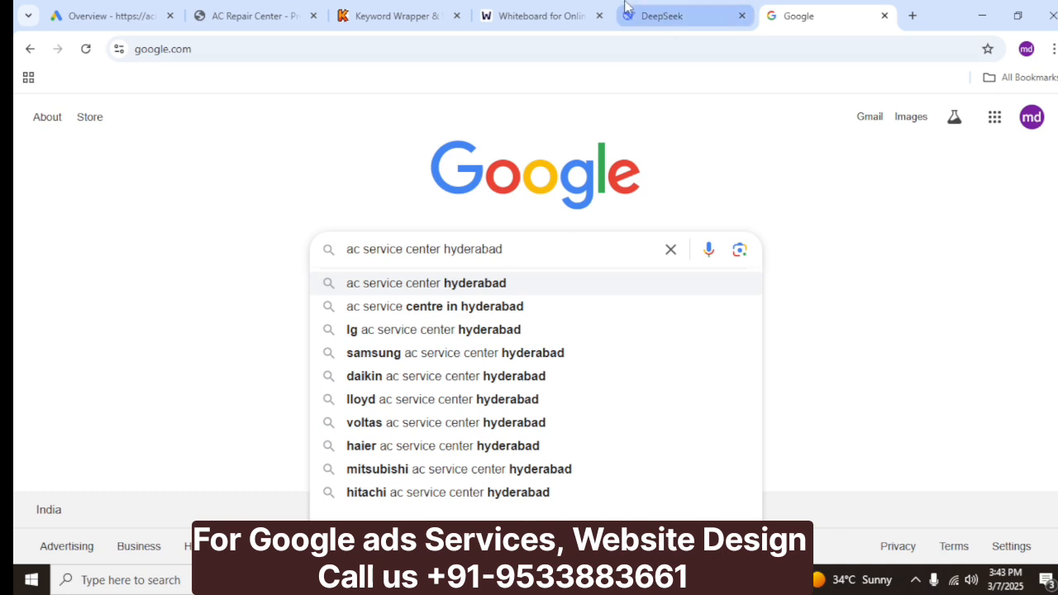
Return to the web whiteboard and draw a green tick beside the "manual" item
left_click(395, 10)
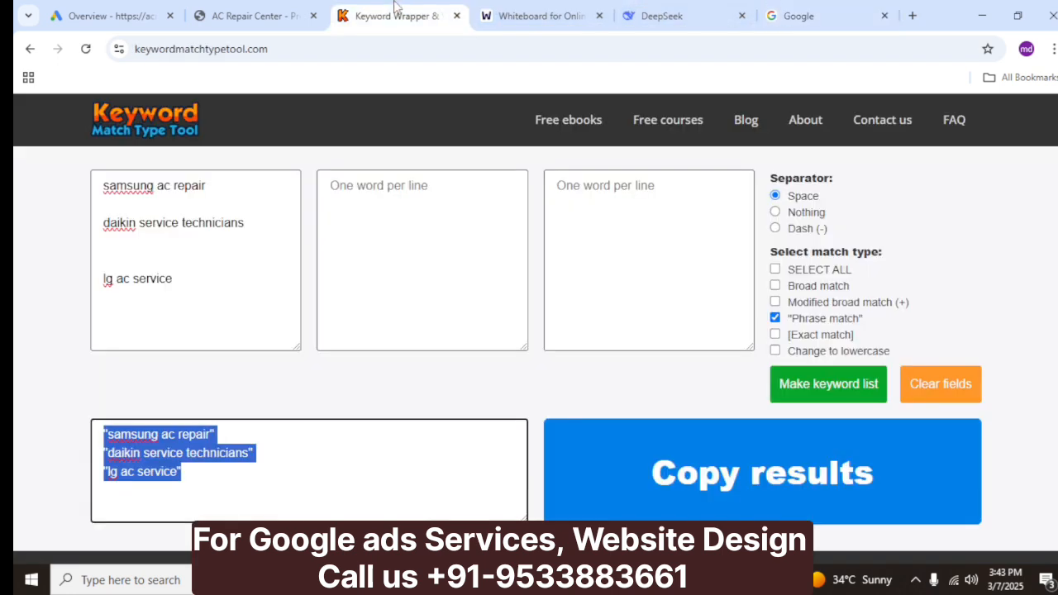
left_click(657, 15)
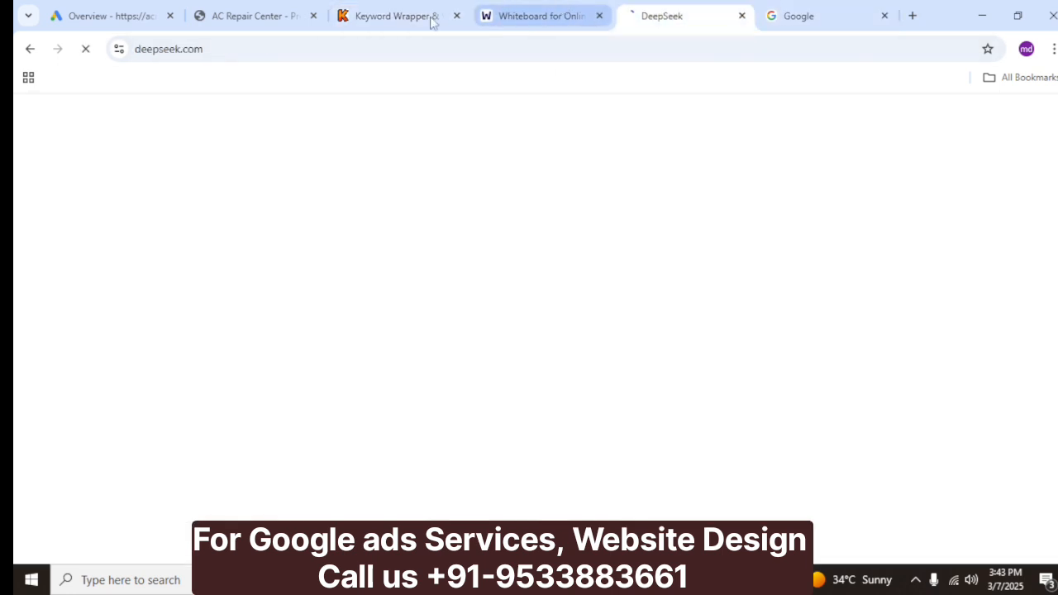
left_click(529, 15)
mouse_move(96, 269)
left_mouse_down()
mouse_move(130, 289)
mouse_move(205, 265)
left_mouse_up()
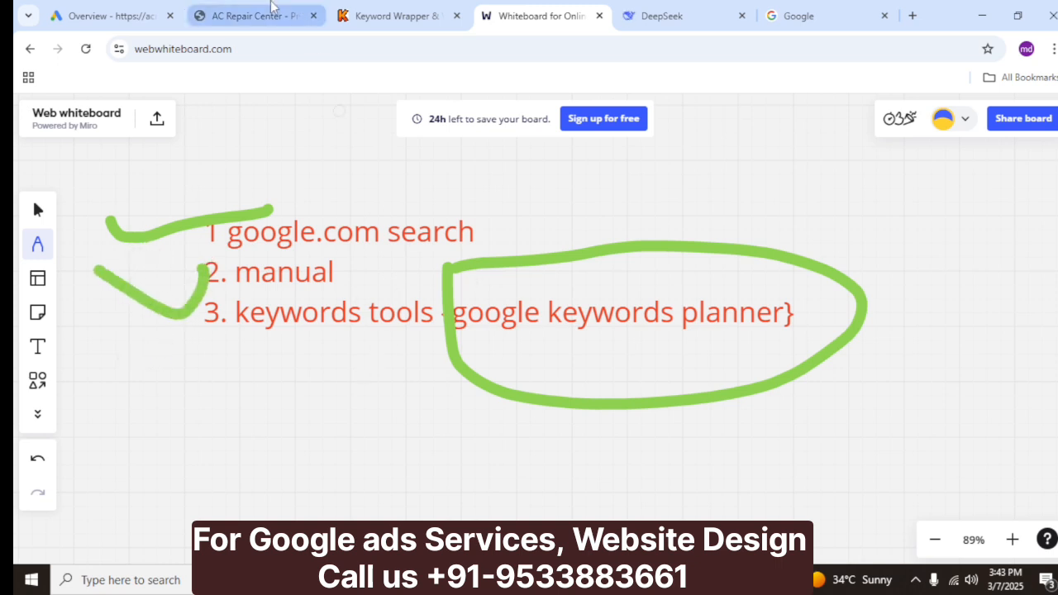
Switch to Notepad and replace its contents with the keywords "ac repair", "lg service near me" and "lg ac gas filling cost" on separate lines
key("alt+Tab")
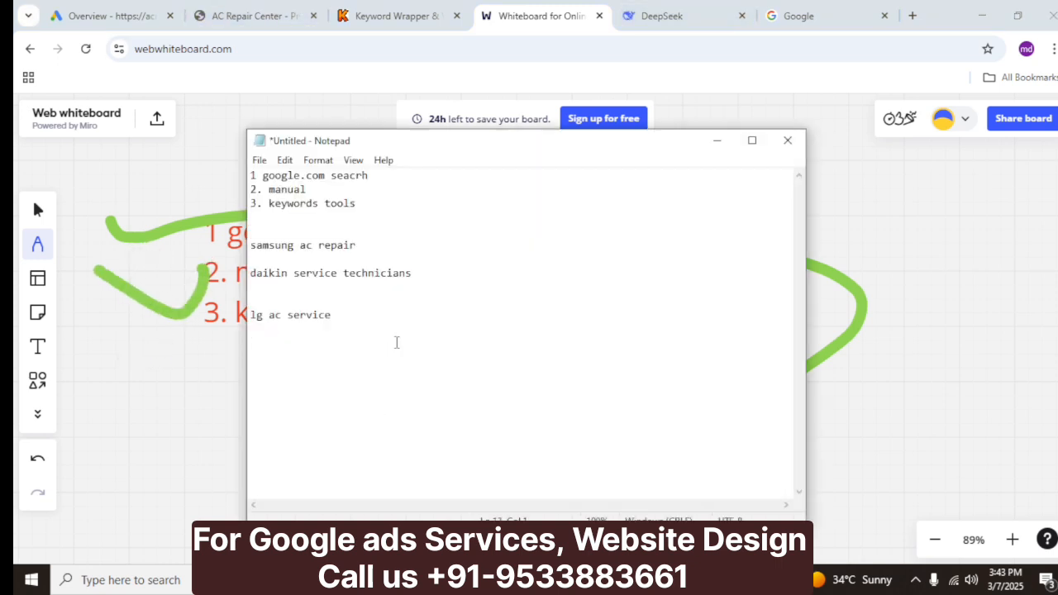
key("ctrl+a")
key("Delete")
type("ac repair")
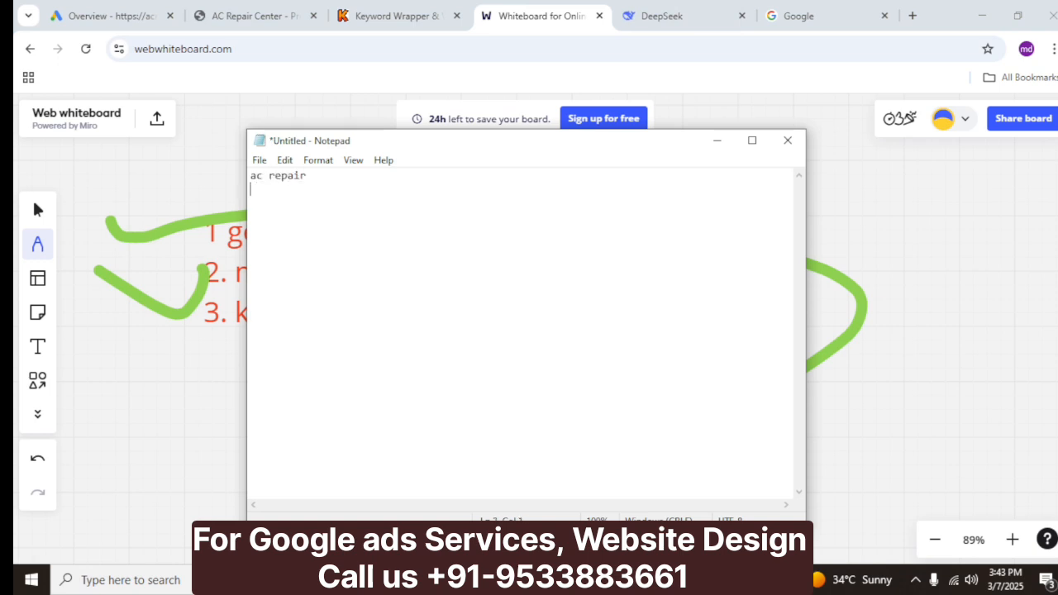
type(" lg service near me ")
type("lg ")
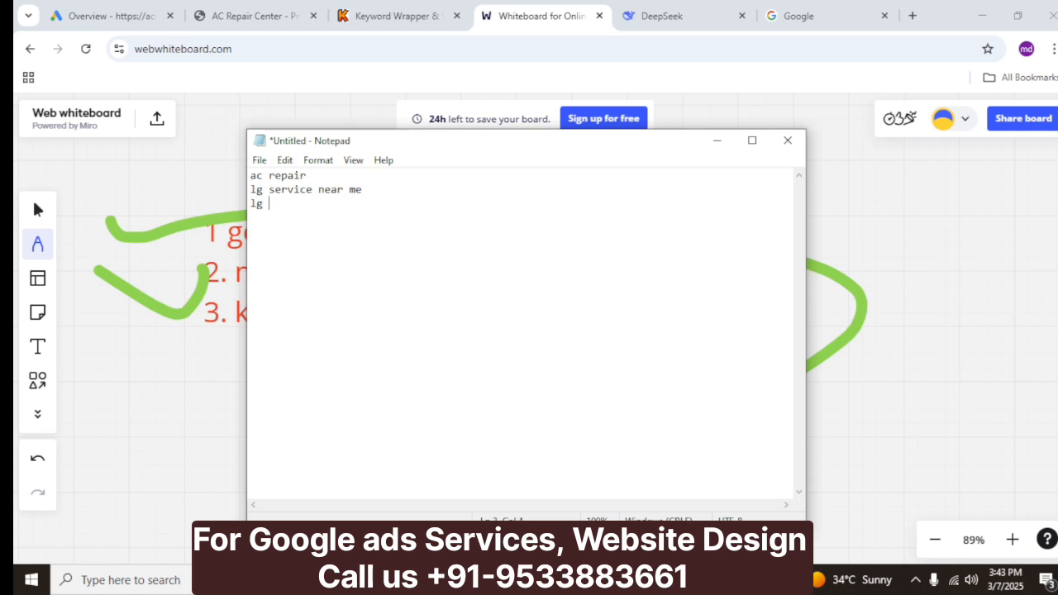
type("ac gas filling")
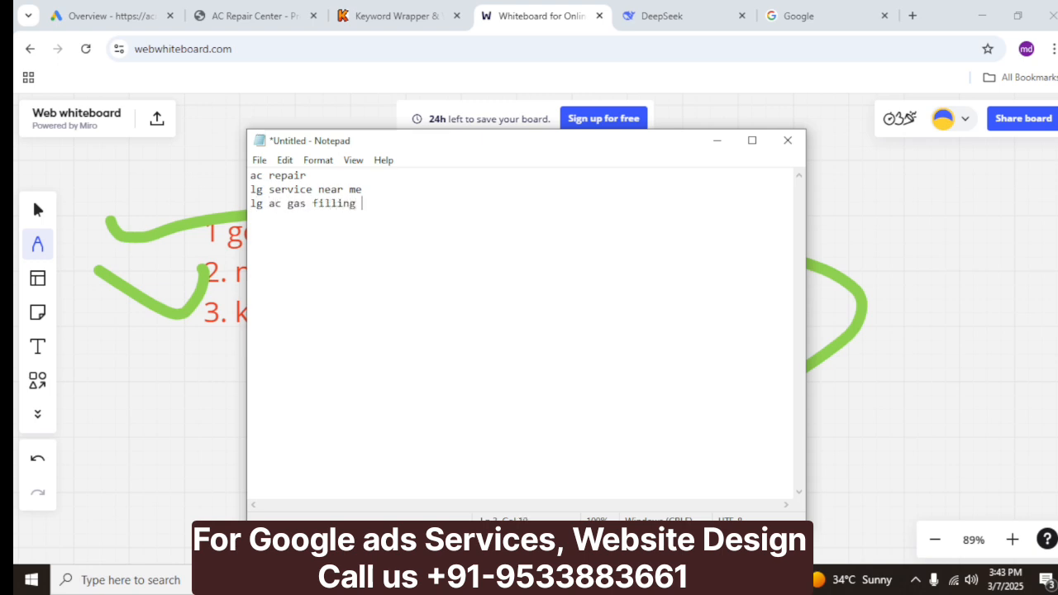
type(" cost")
key("ctrl+a")
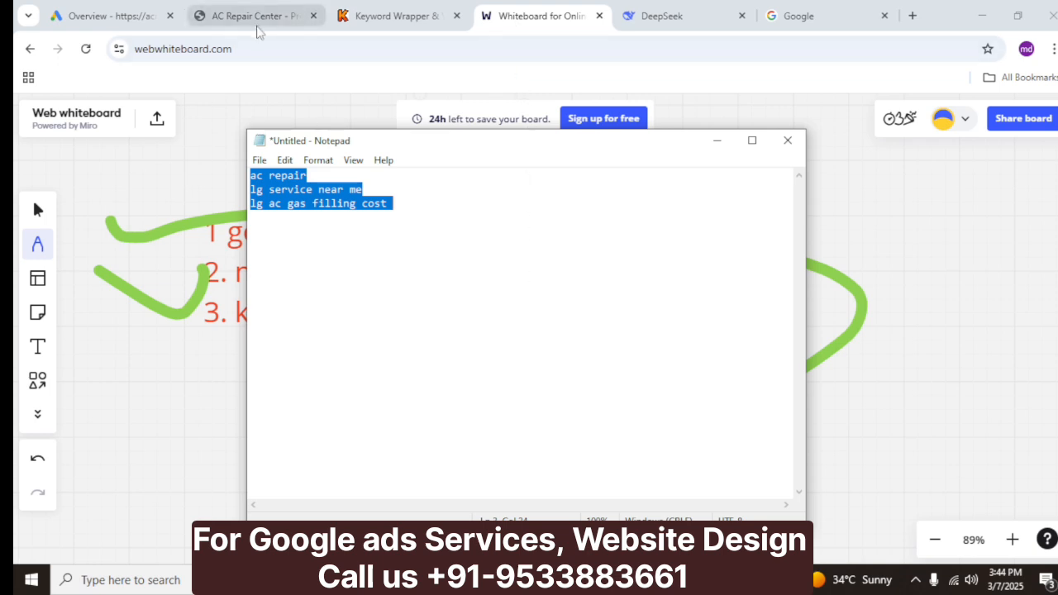
left_click(428, 281)
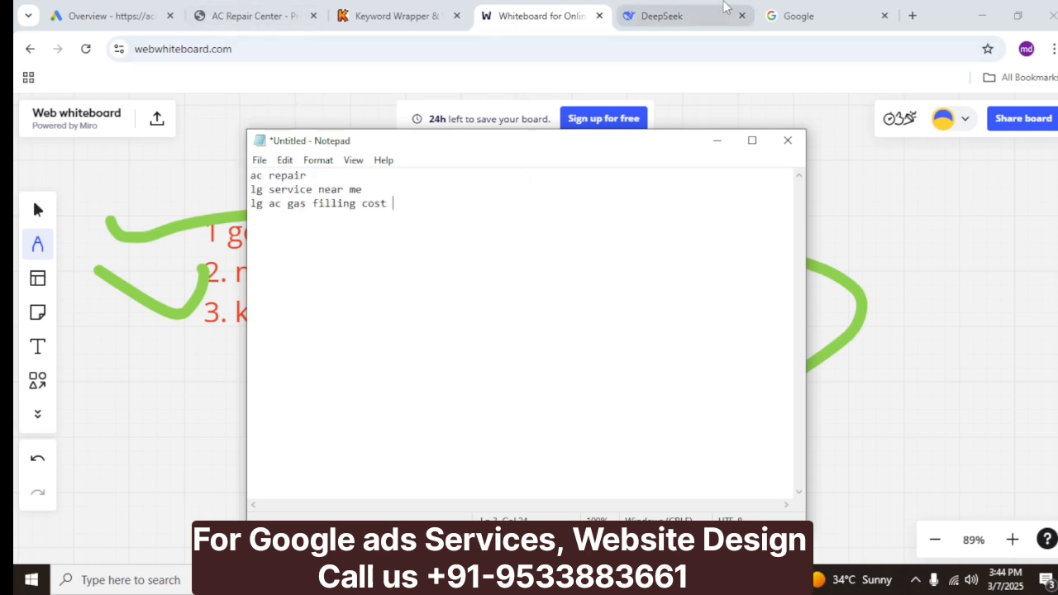
Switch to Google and copy the search phrase "ac service center hyderabad"
left_click(784, 6)
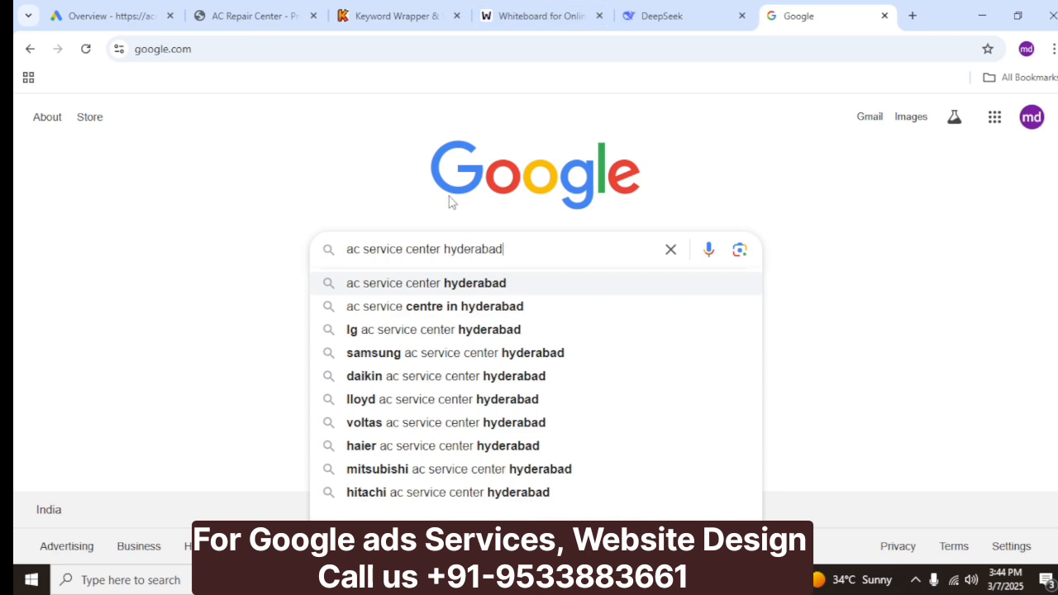
key("ctrl+a")
key("ctrl+c")
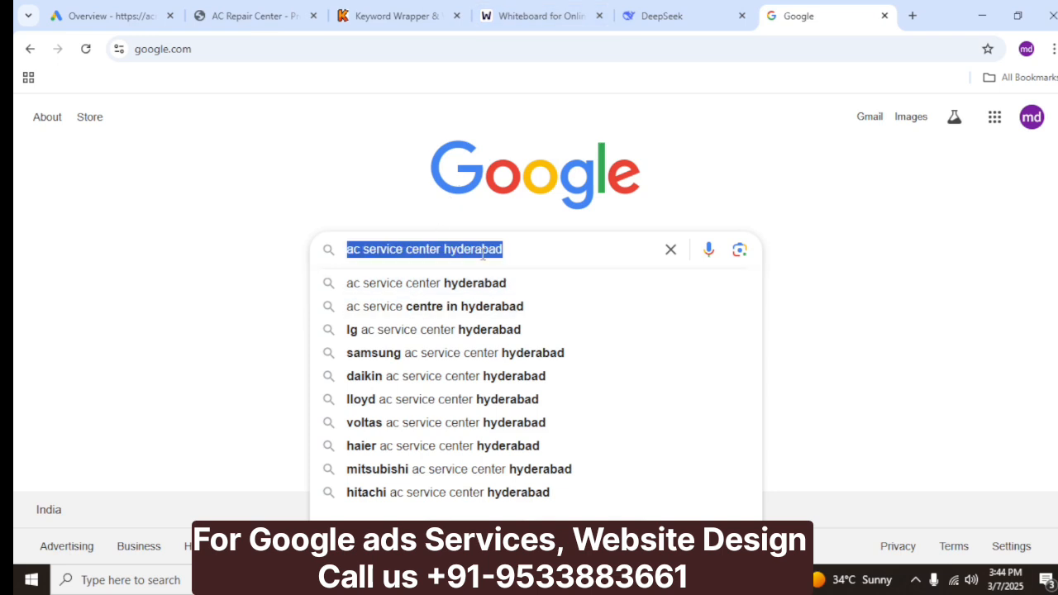
On the web whiteboard, tick the "keywords tools" item and draw a second green loop around "google keywords planner"
left_click(255, 5)
left_click(103, 6)
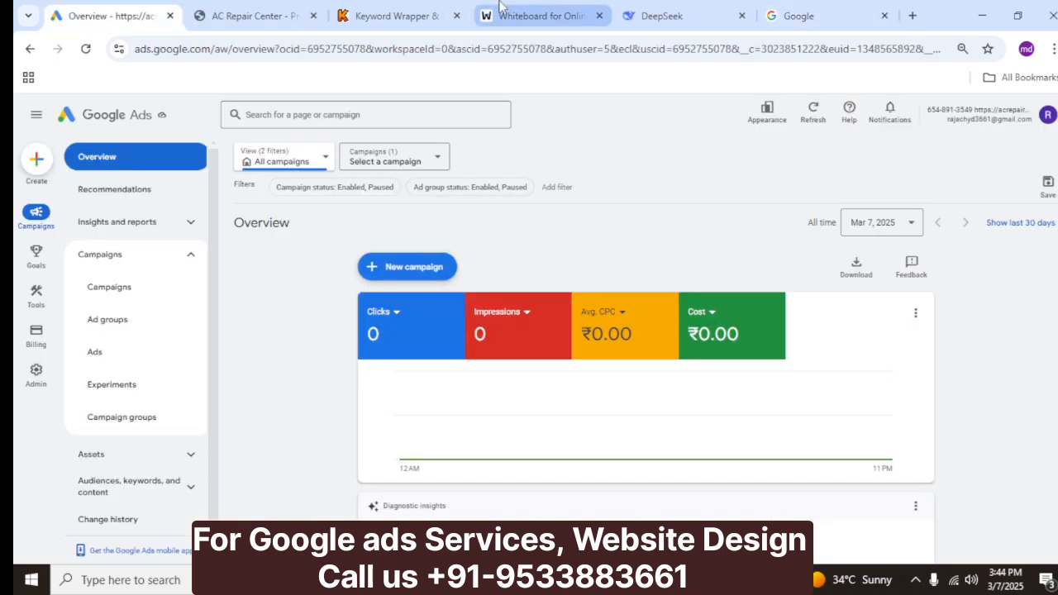
left_click(537, 16)
left_click_drag(85, 312, 176, 310)
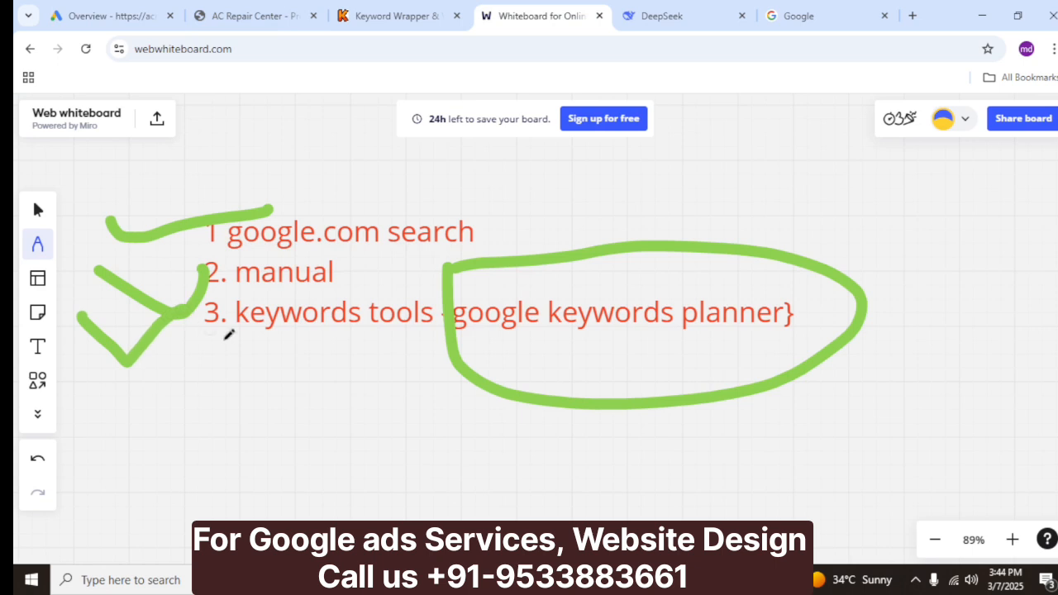
mouse_move(687, 243)
left_mouse_down()
mouse_move(389, 307)
mouse_move(907, 358)
left_mouse_up()
mouse_move(912, 317)
left_mouse_down()
mouse_move(484, 243)
mouse_move(450, 351)
left_mouse_up()
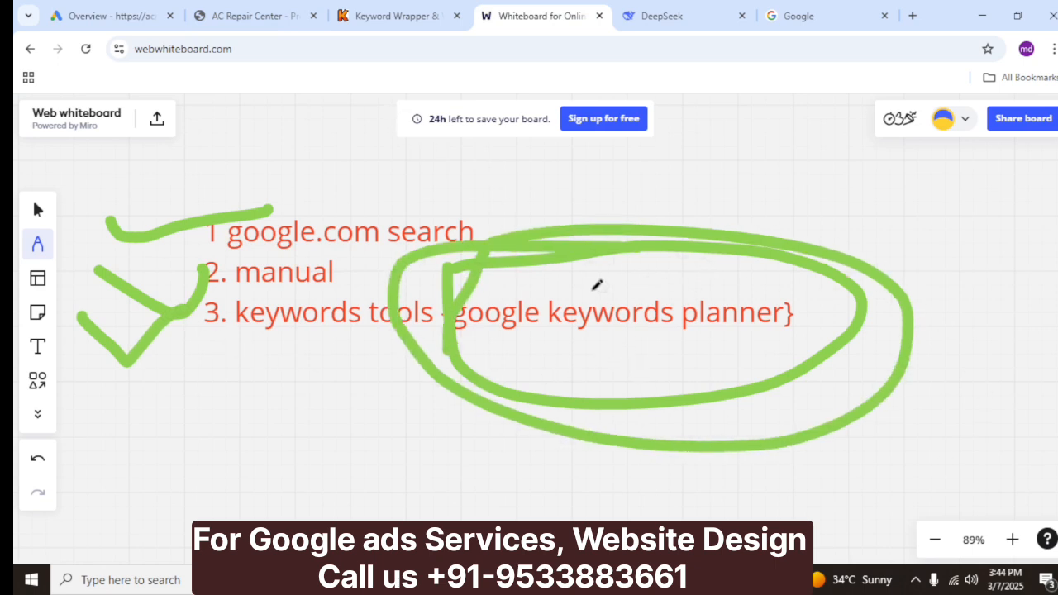
Switch to Google Ads, search its pages for "keyword" and open Keyword Planner
left_click(108, 16)
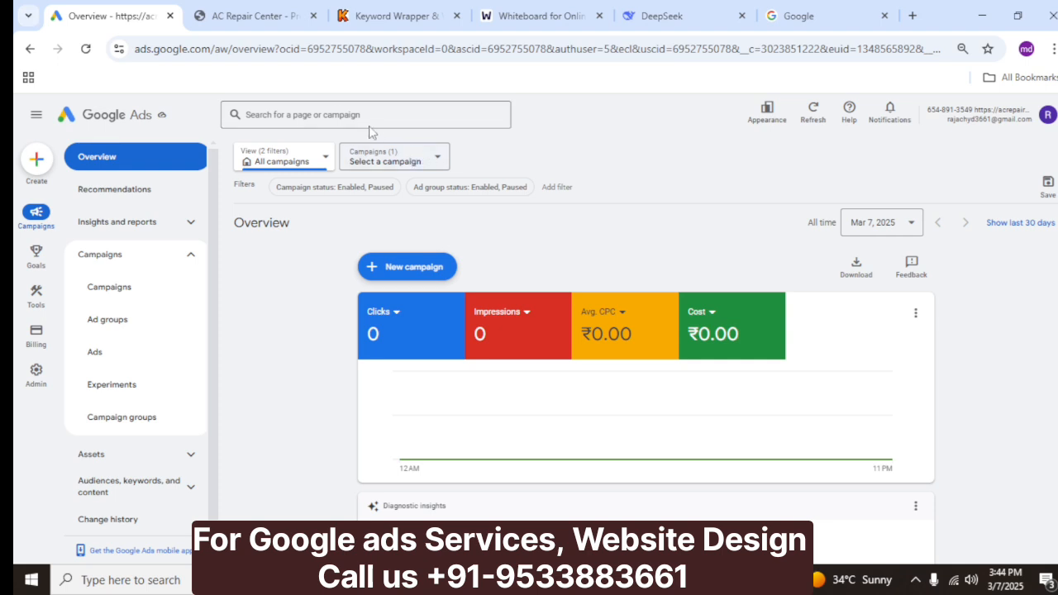
left_click(339, 113)
type("keywor")
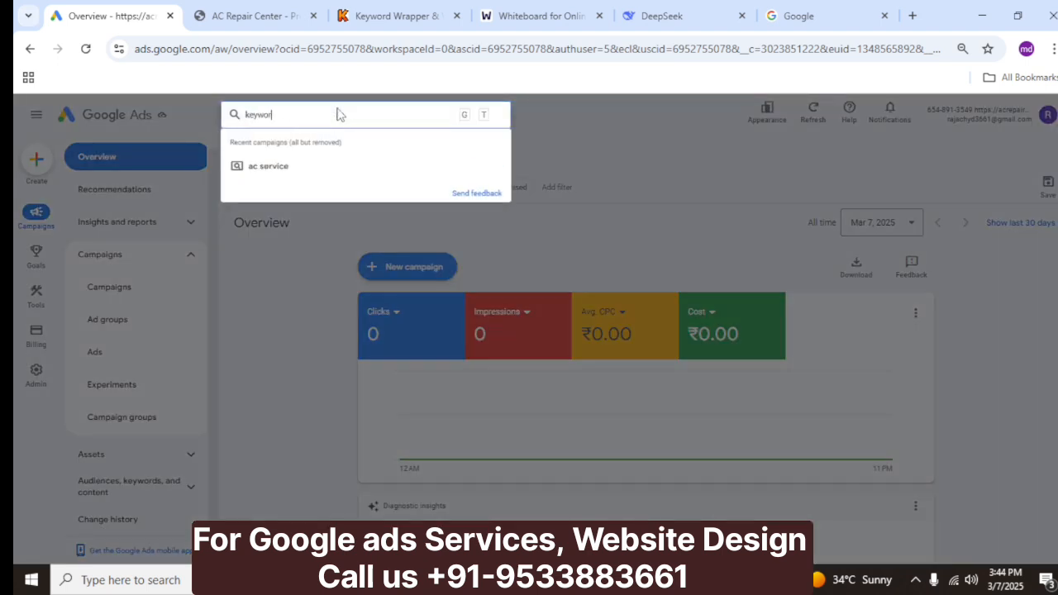
type("d")
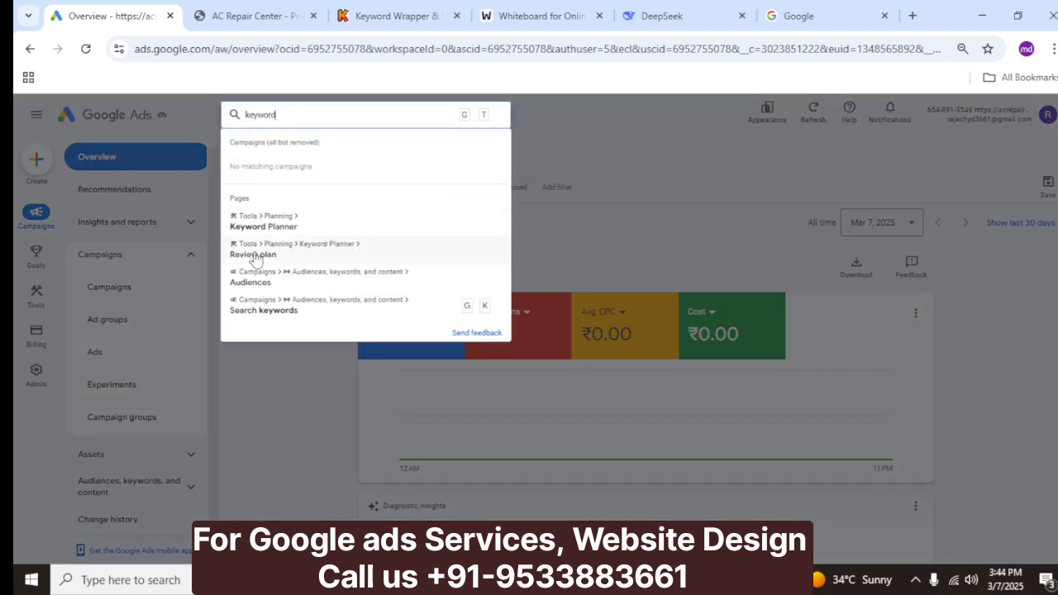
left_click(255, 252)
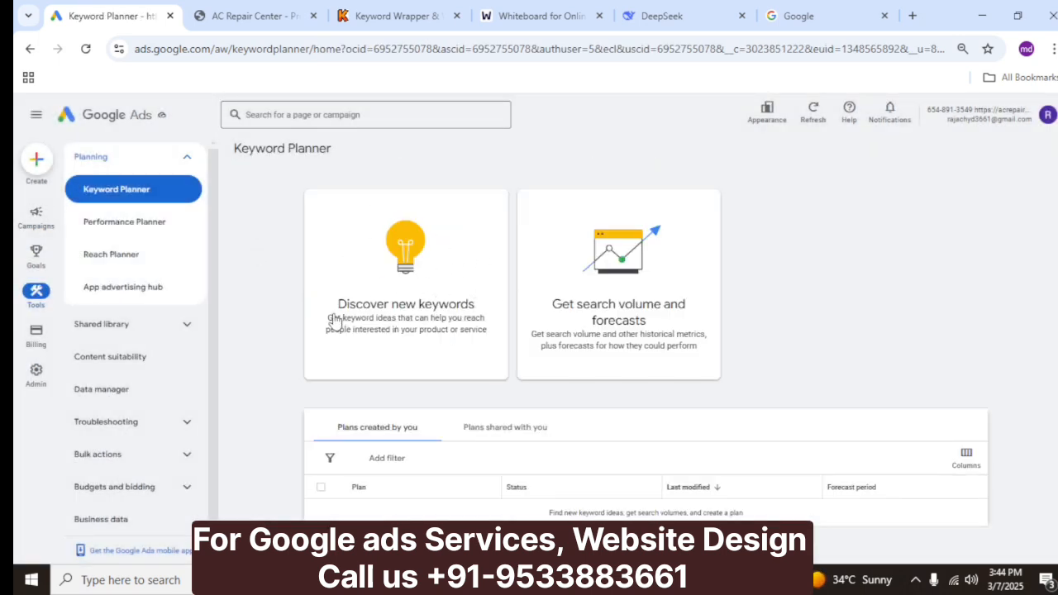
Start discovering new keywords from the copied phrase, shortened to "ac service center"
left_click(394, 291)
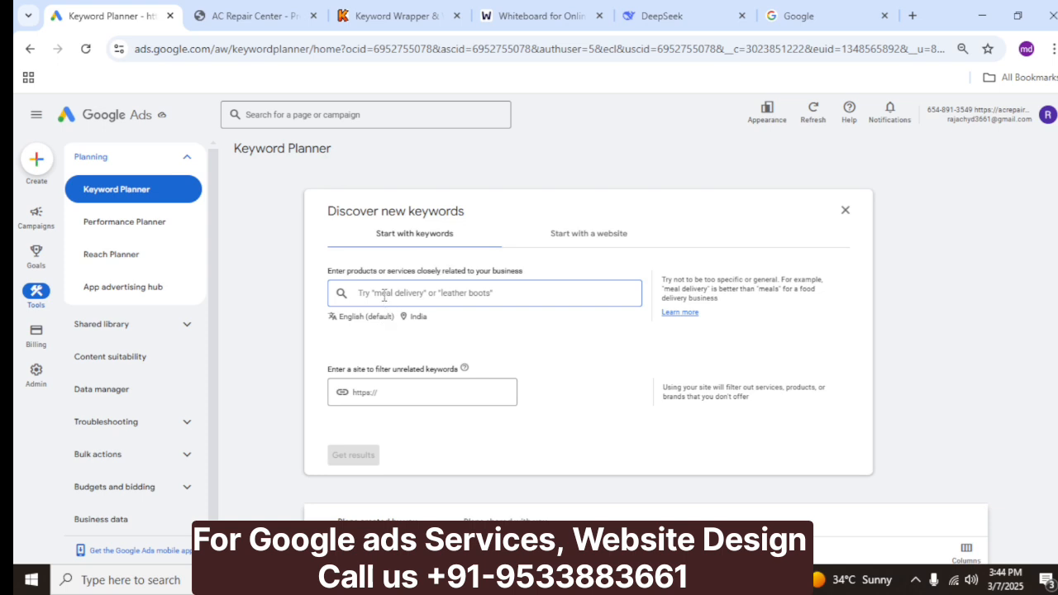
key("ctrl+v")
double_click(430, 294)
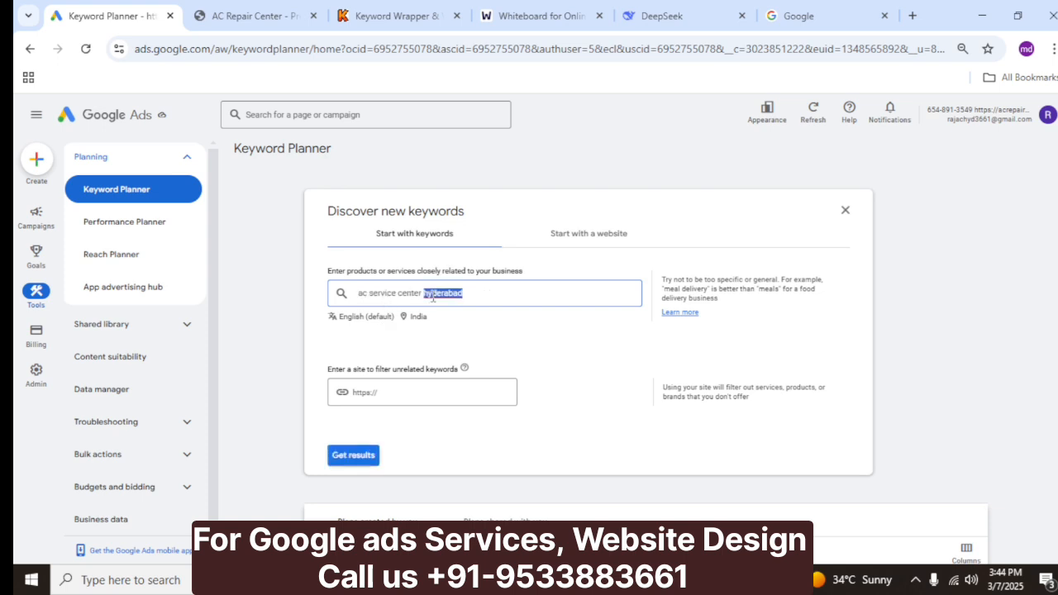
key("BackSpace")
Replace India with Hyderabad, Telangana, India as the target location and get the keyword results
left_click(416, 317)
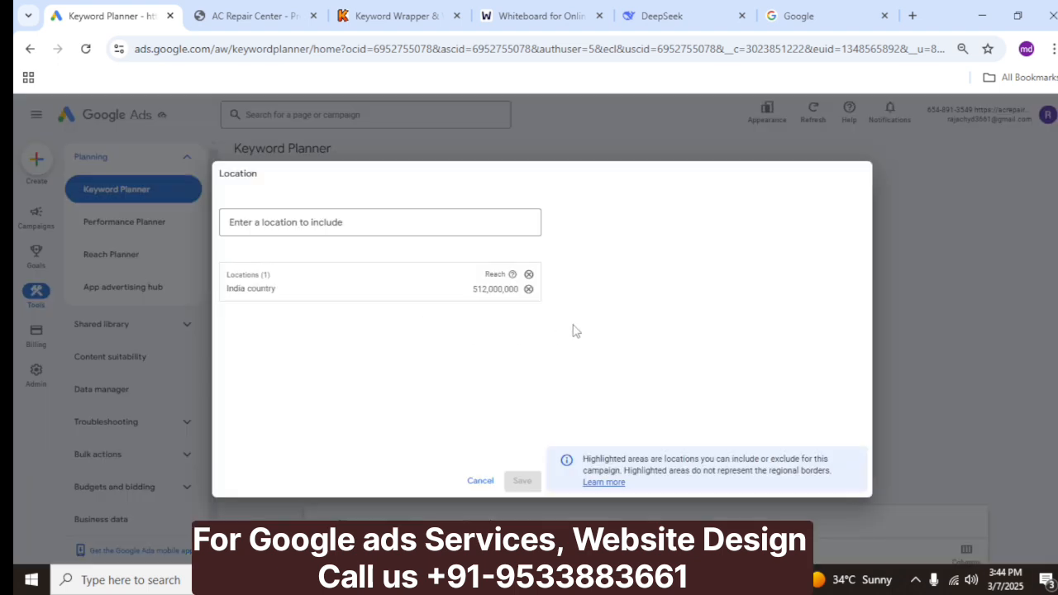
left_click(528, 288)
left_click(321, 223)
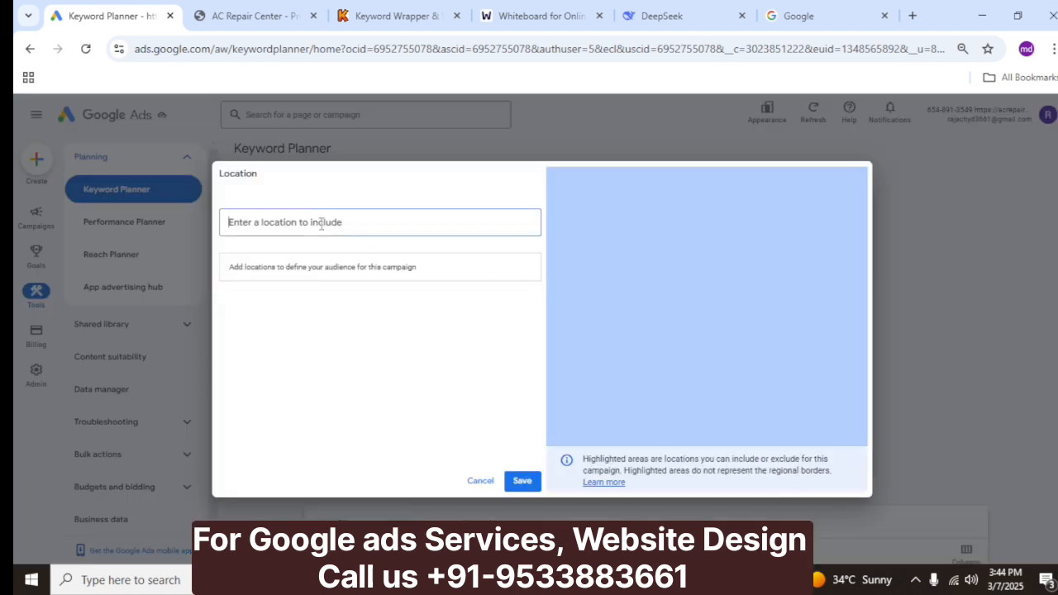
type("hyder")
key("ctrl+a")
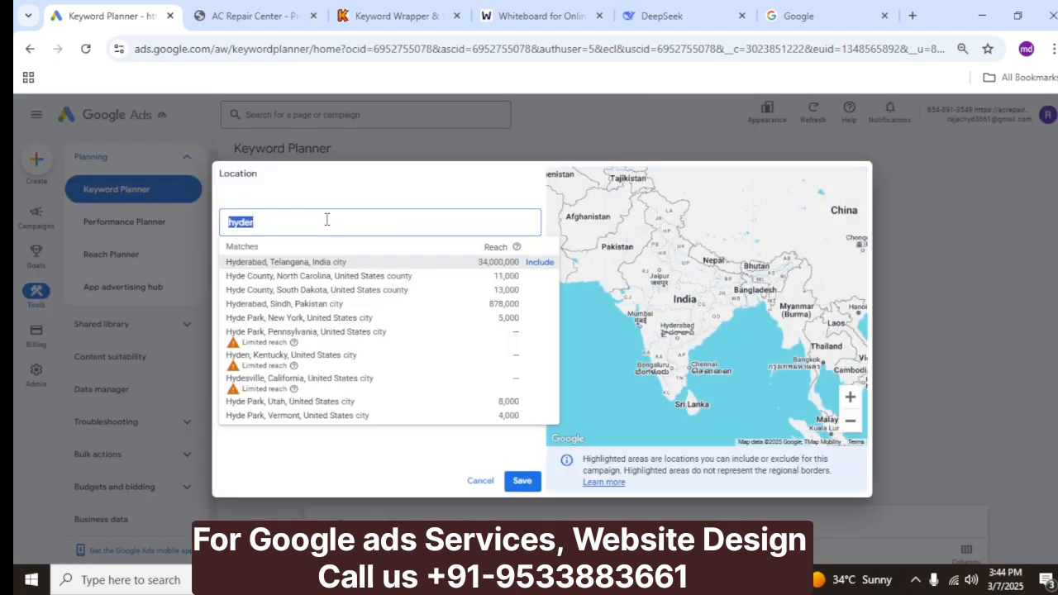
type("hyderabad")
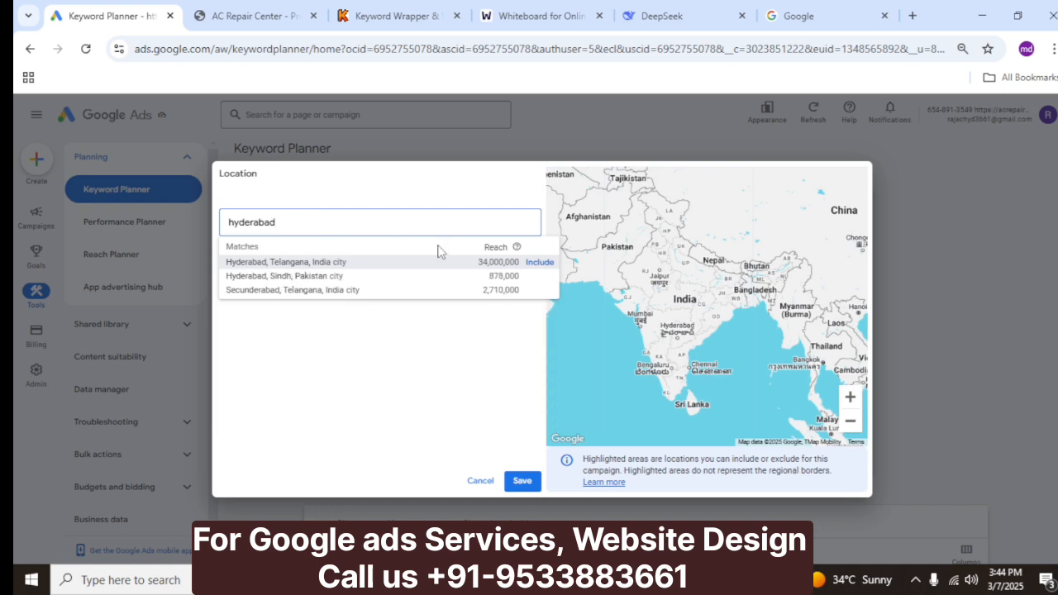
left_click(537, 262)
left_click(521, 481)
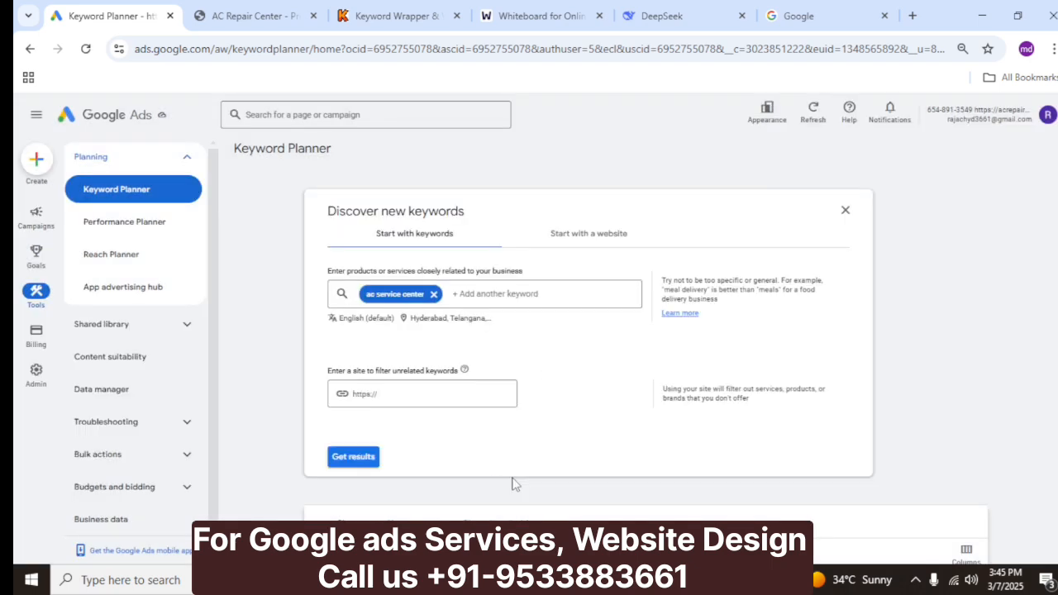
left_click(349, 457)
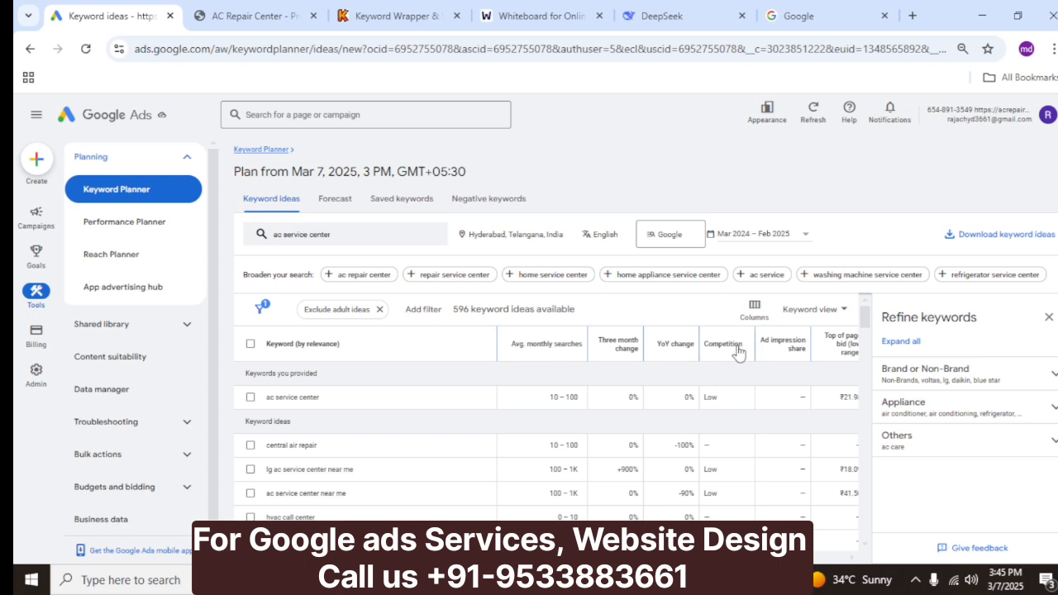
Refine the keyword ideas by brand, excluding the Non-Brands group
scroll(738, 353, "right", 1)
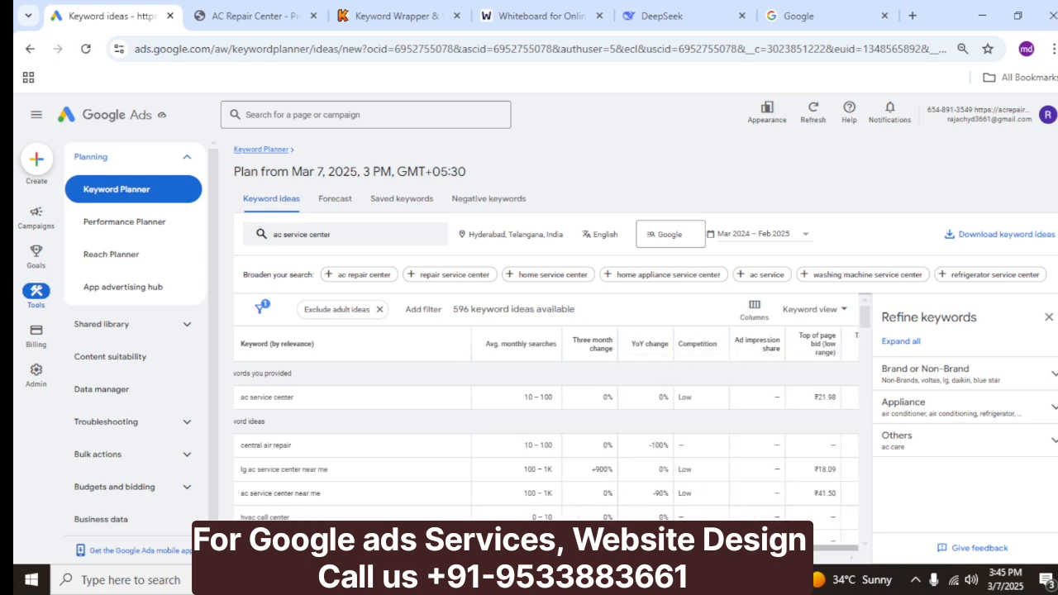
scroll(735, 347, "right", 3)
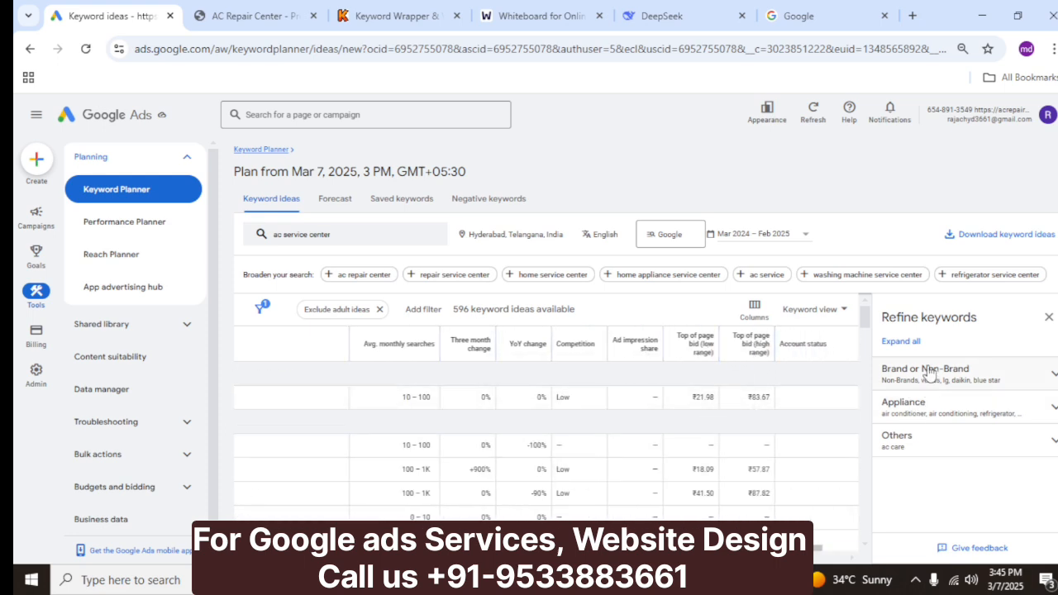
left_click_drag(876, 320, 1013, 334)
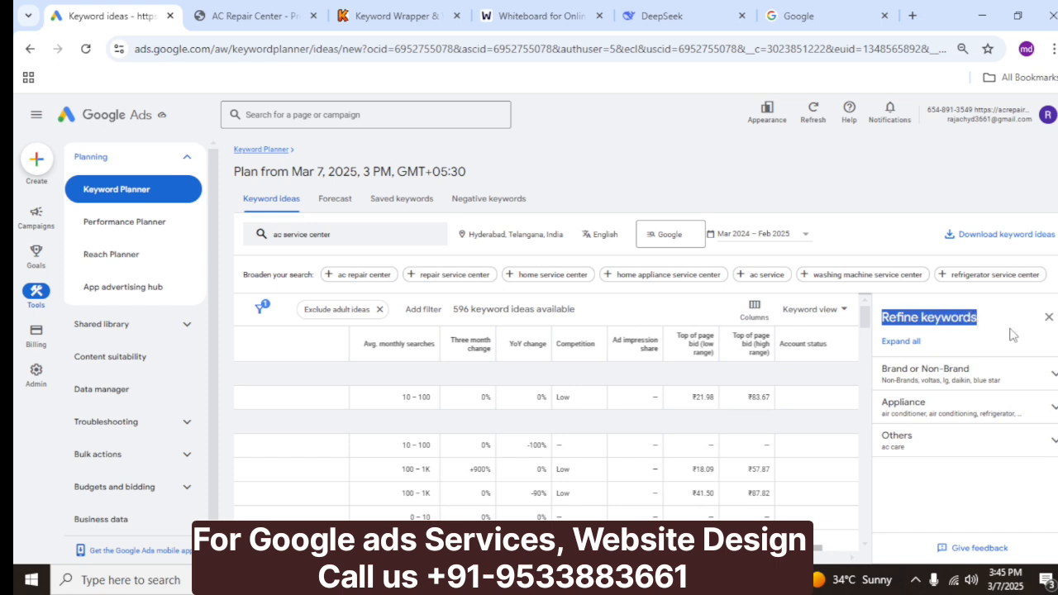
left_click(917, 387)
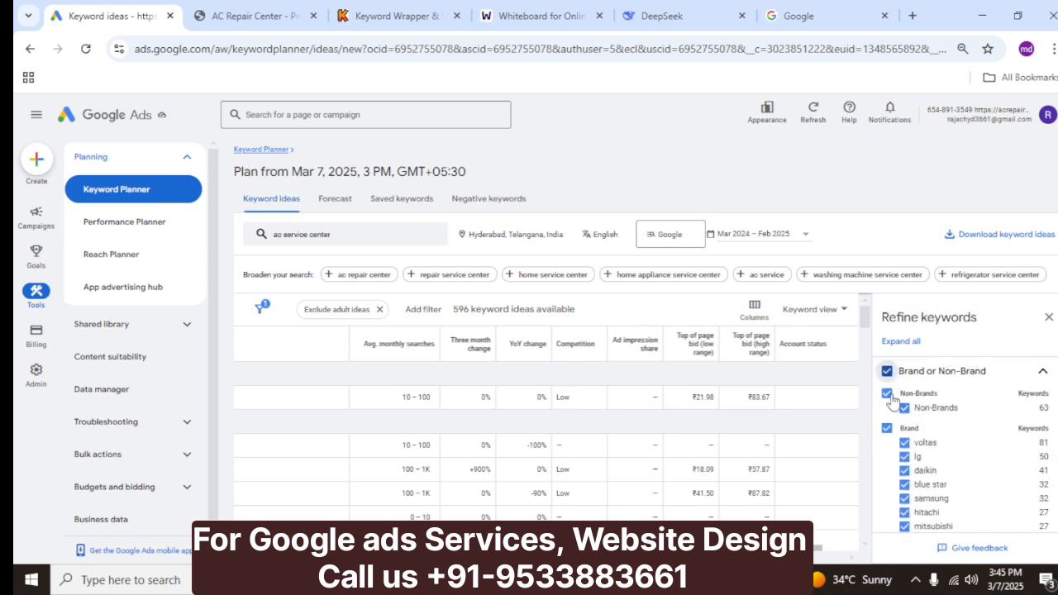
left_click(888, 395)
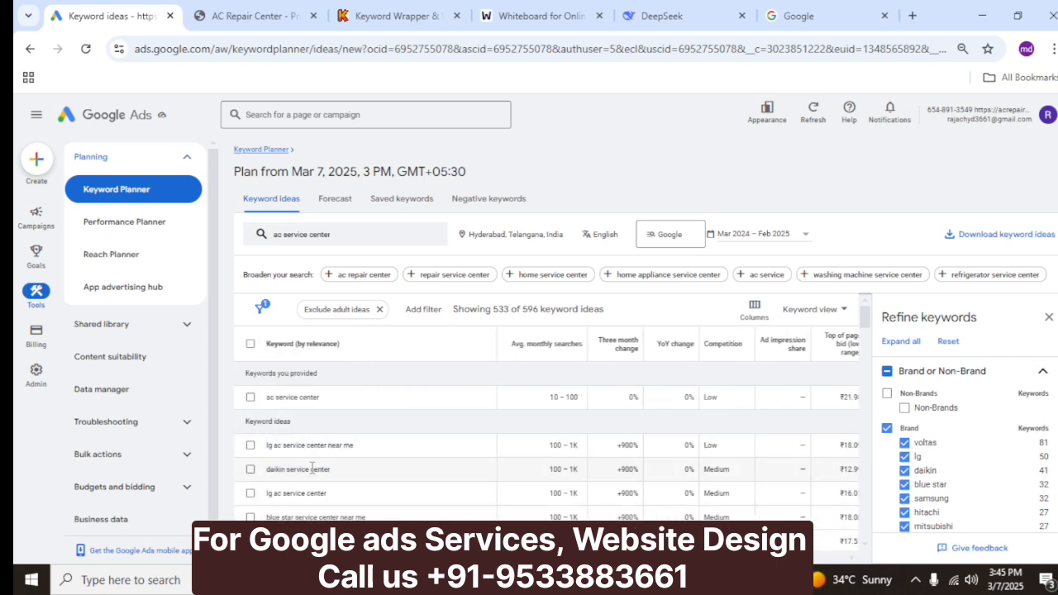
scroll(326, 437, "down", 3)
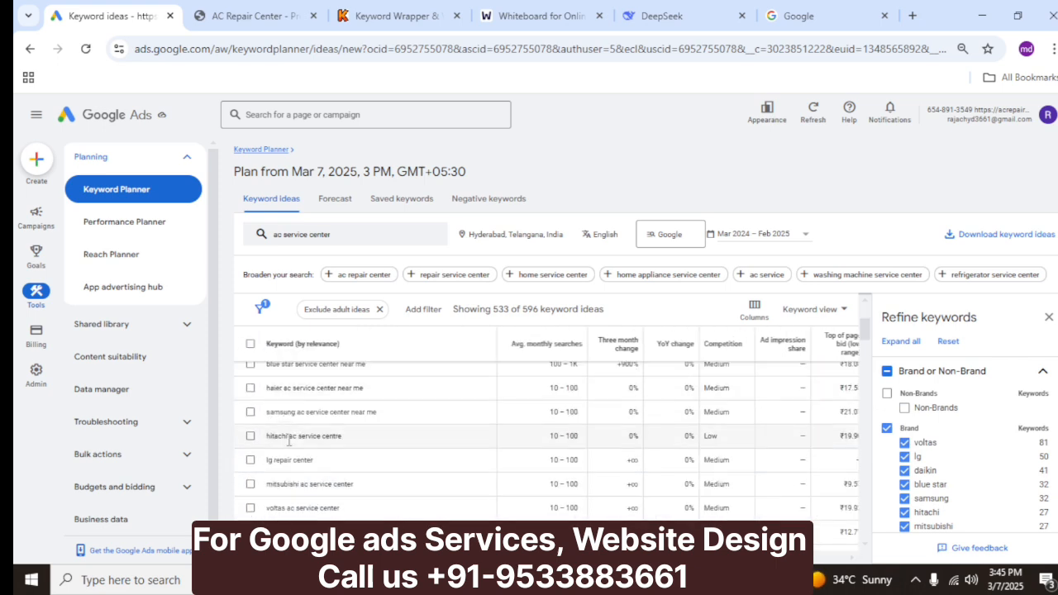
Limit the brand refinement to voltas, lg, daikin, blue star, samsung, hitachi and mitsubishi, excluding all other brands
left_click(887, 428)
left_click(905, 442)
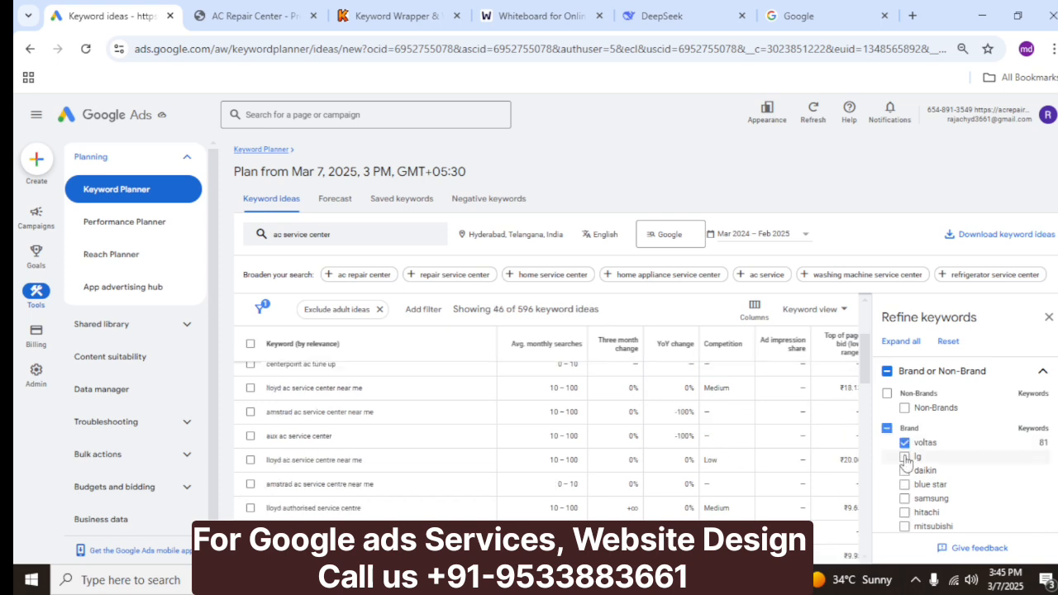
left_click(904, 456)
left_click(904, 470)
left_click(905, 484)
left_click(904, 499)
left_click(904, 513)
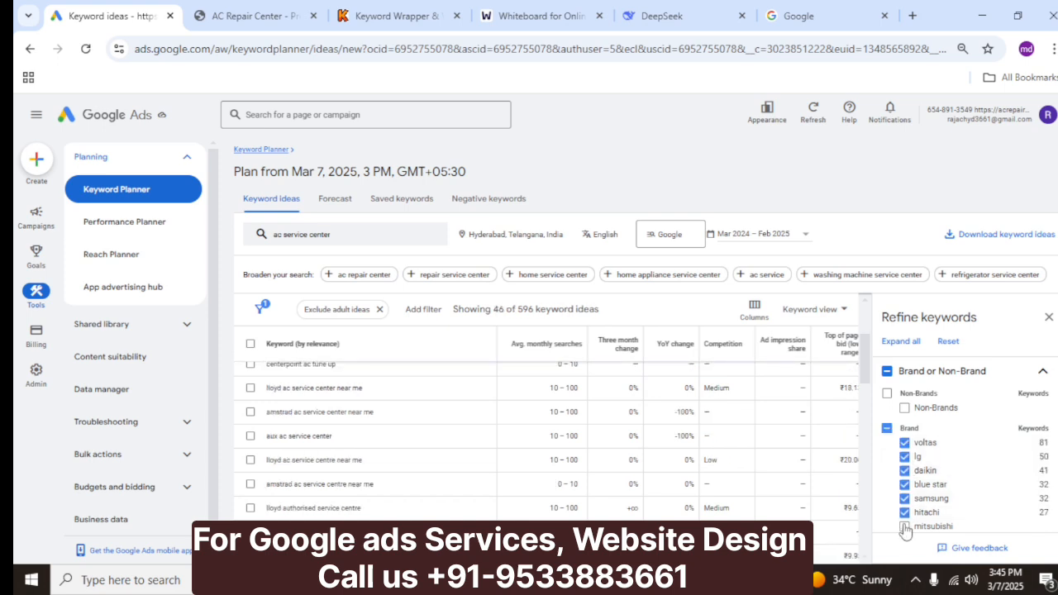
left_click(905, 527)
scroll(909, 506, "down", 2)
scroll(905, 476, "down", 3)
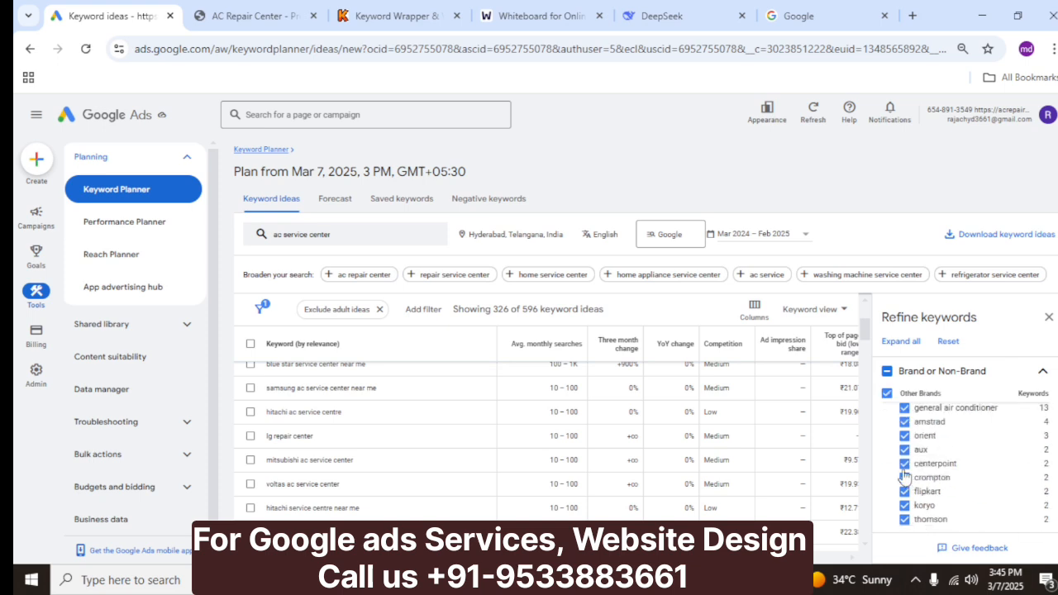
scroll(905, 476, "up", 1)
left_click(888, 457)
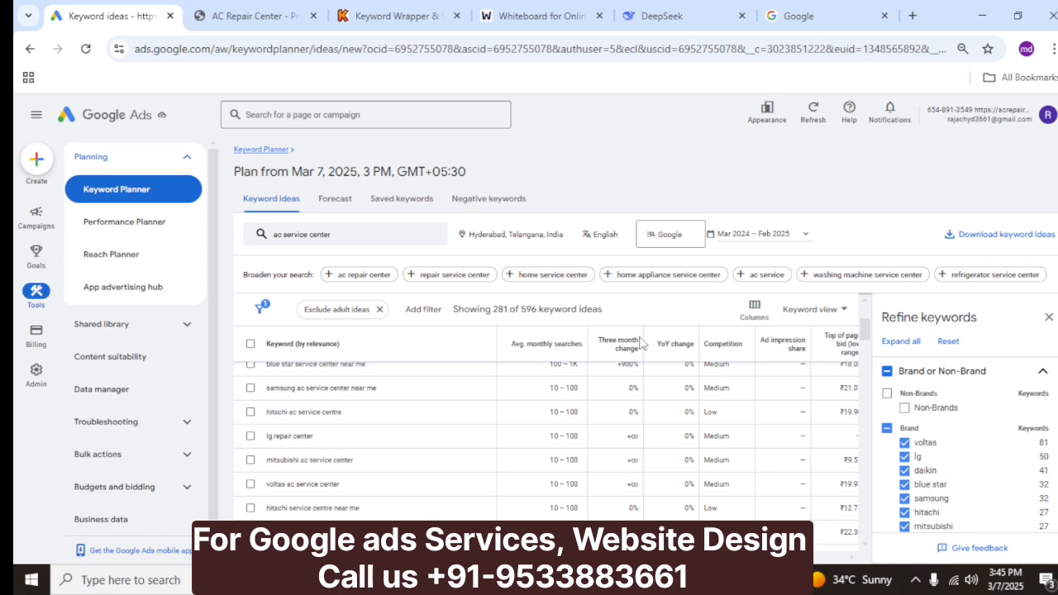
Examine the refined brand keyword ideas and the average monthly searches for "ac service center"
scroll(436, 384, "down", 5)
scroll(438, 389, "up", 2)
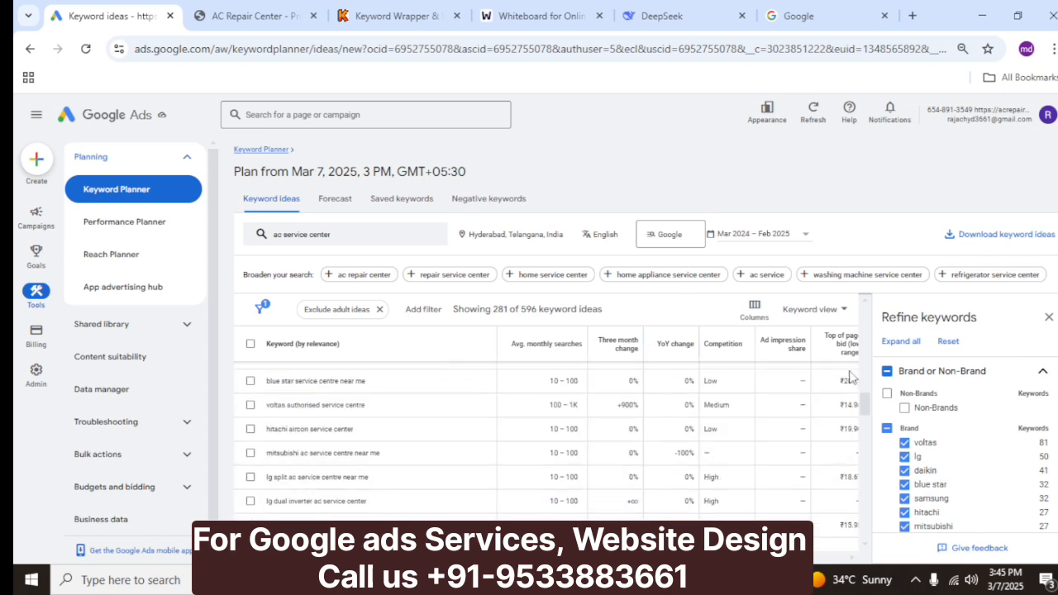
scroll(349, 410, "up", 4)
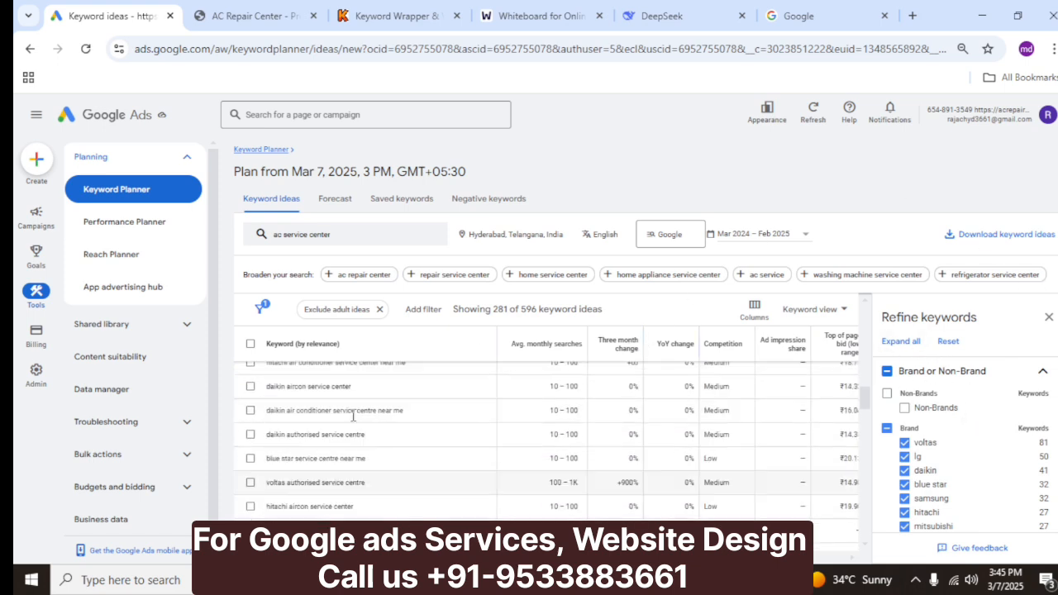
scroll(347, 403, "up", 1)
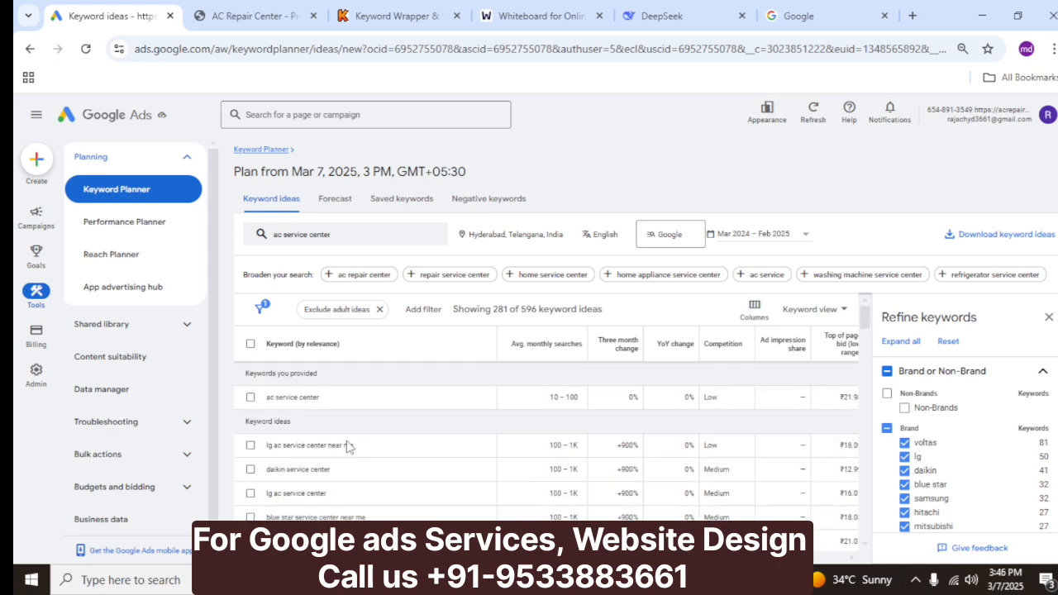
double_click(283, 399)
scroll(309, 471, "down", 5)
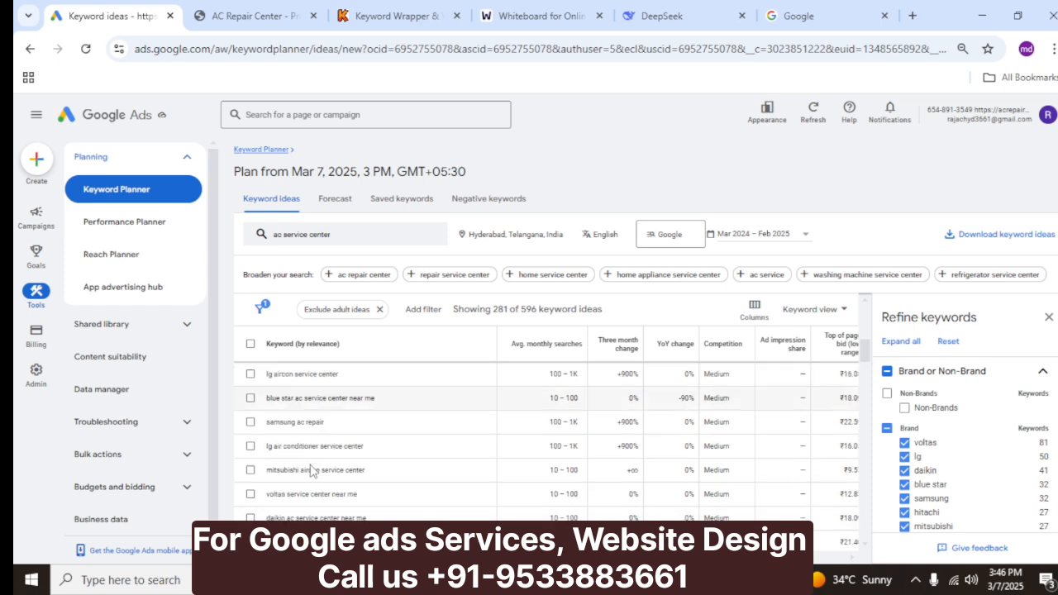
scroll(312, 469, "up", 4)
scroll(311, 468, "up", 3)
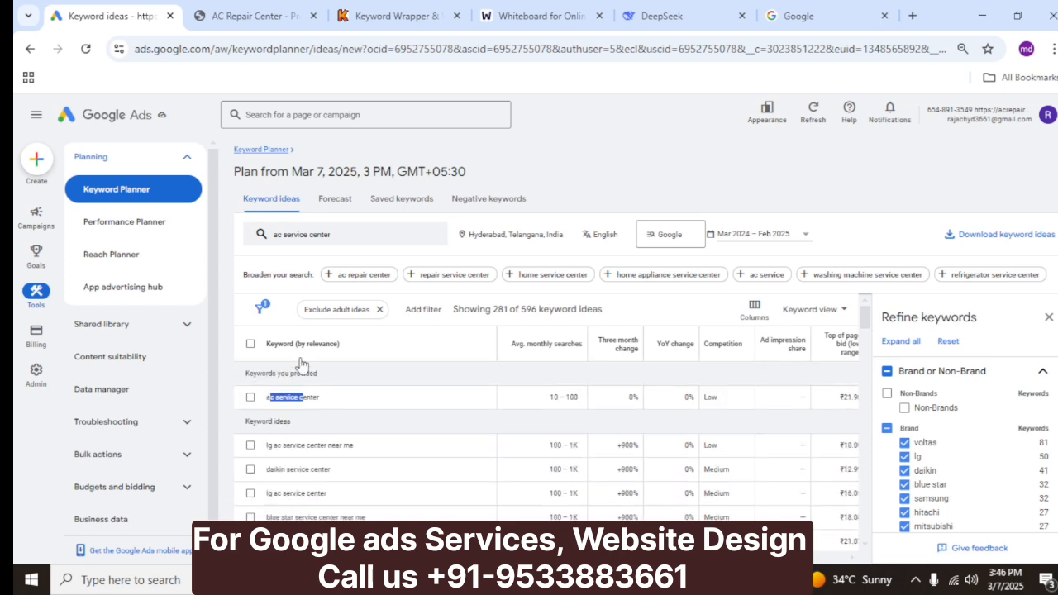
triple_click(551, 399)
left_click(569, 398)
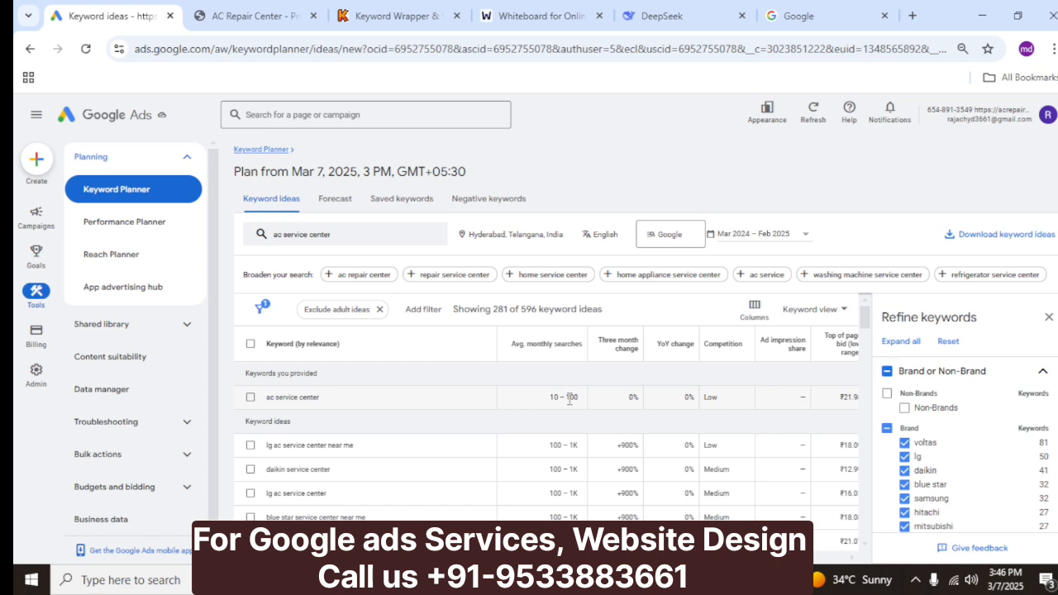
Set the date range of the keyword ideas to last month
left_click(753, 242)
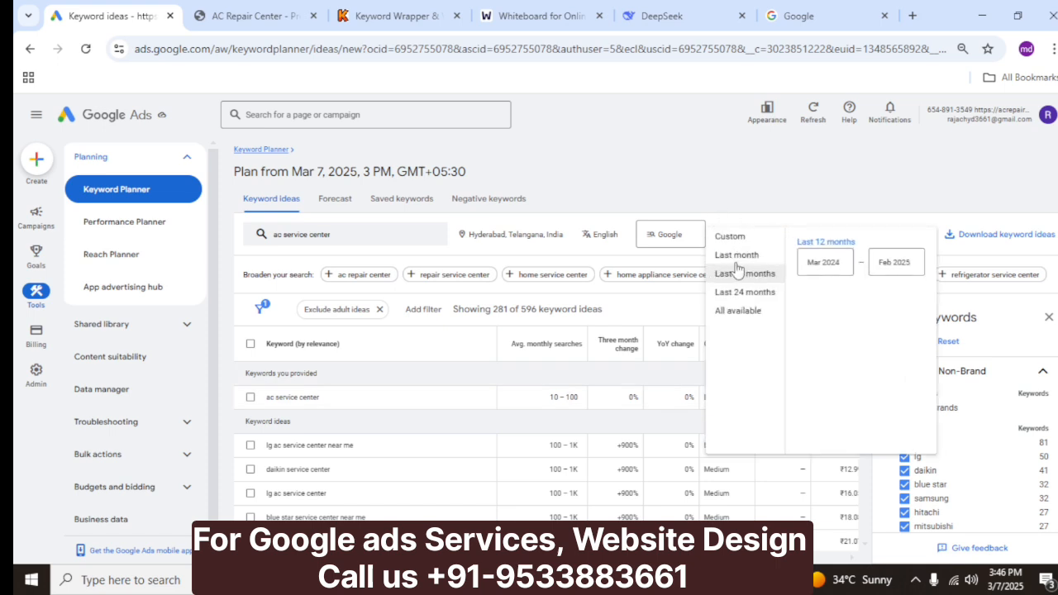
left_click(760, 175)
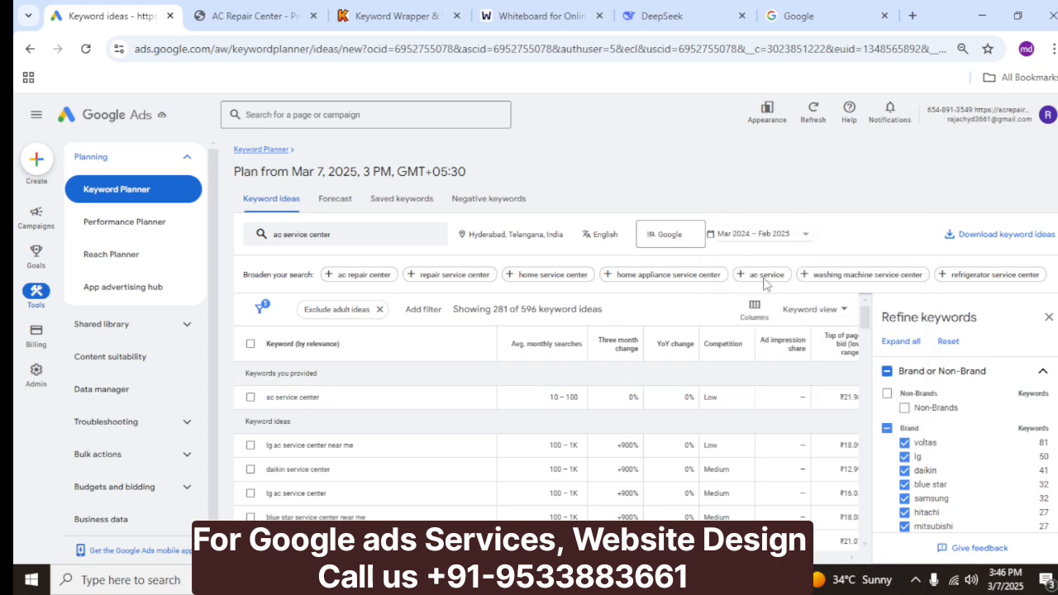
left_click(756, 240)
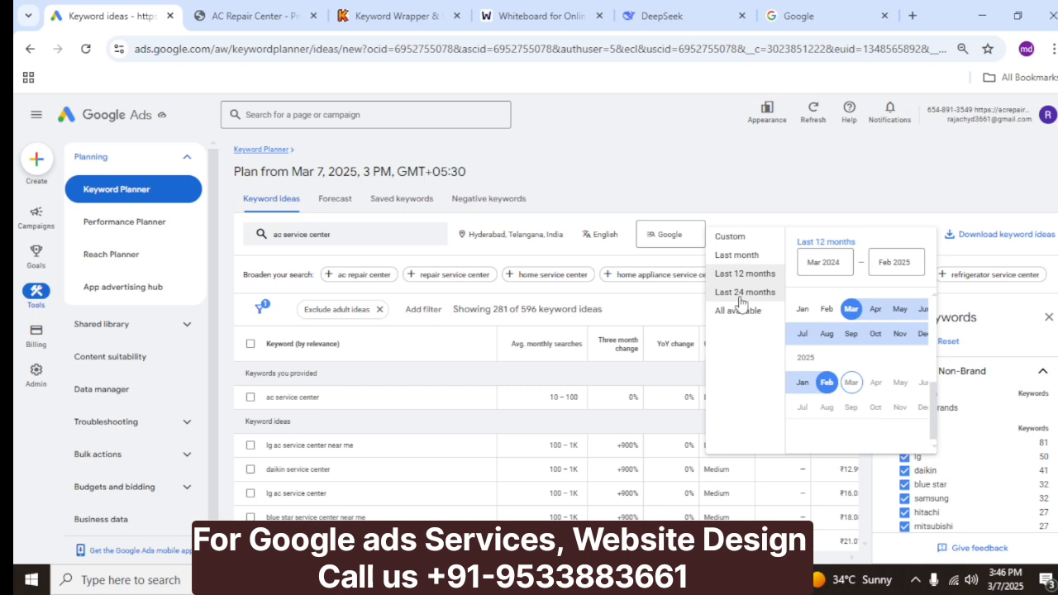
left_click(737, 259)
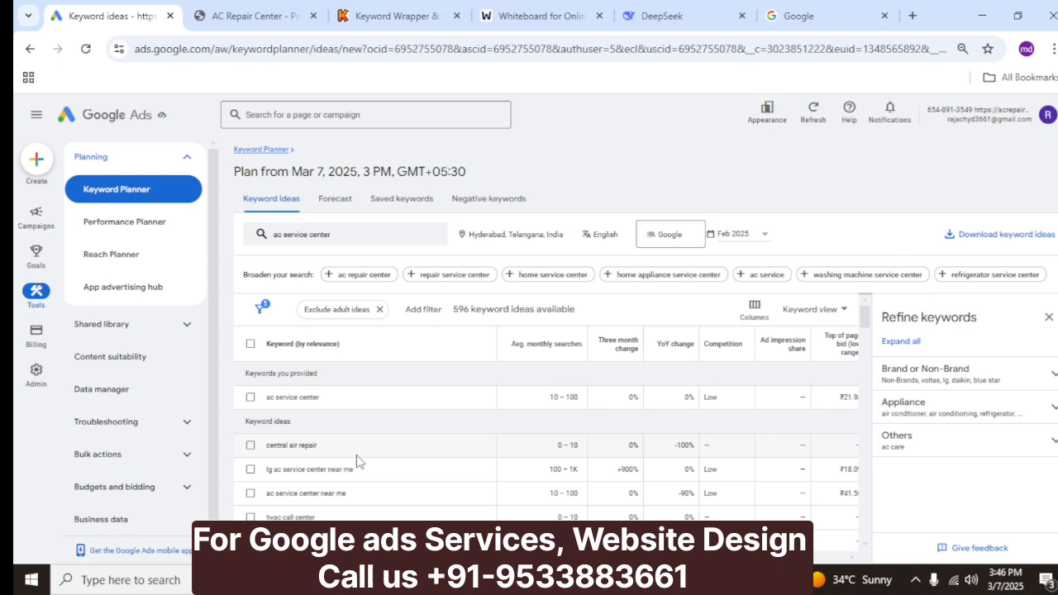
Review the keyword ideas and examine the search volume, three-month change, competition and top-of-page bids for "lg ac service center near me"
scroll(357, 462, "down", 2)
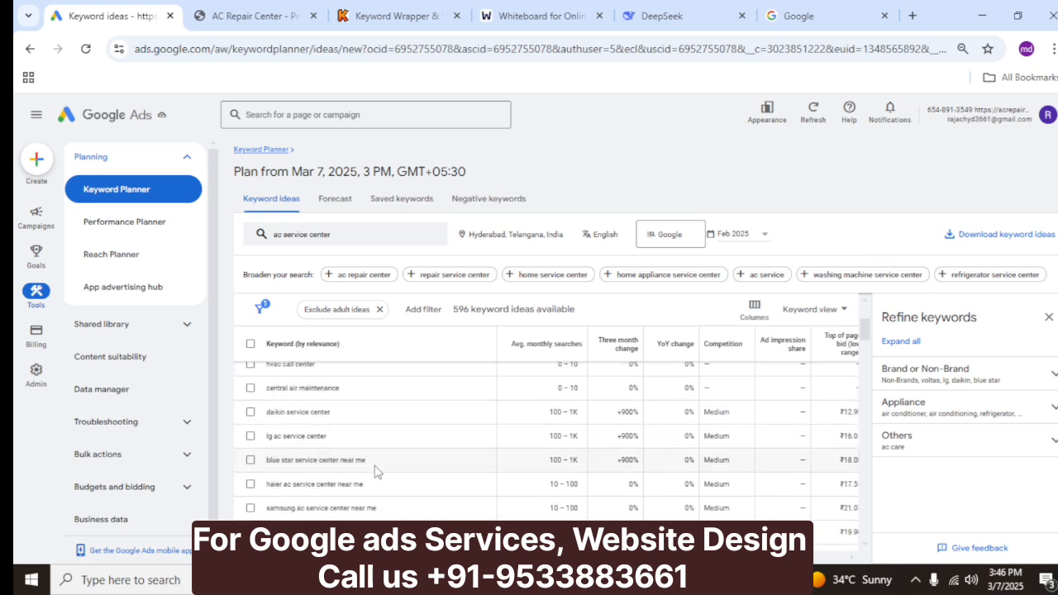
scroll(380, 463, "up", 2)
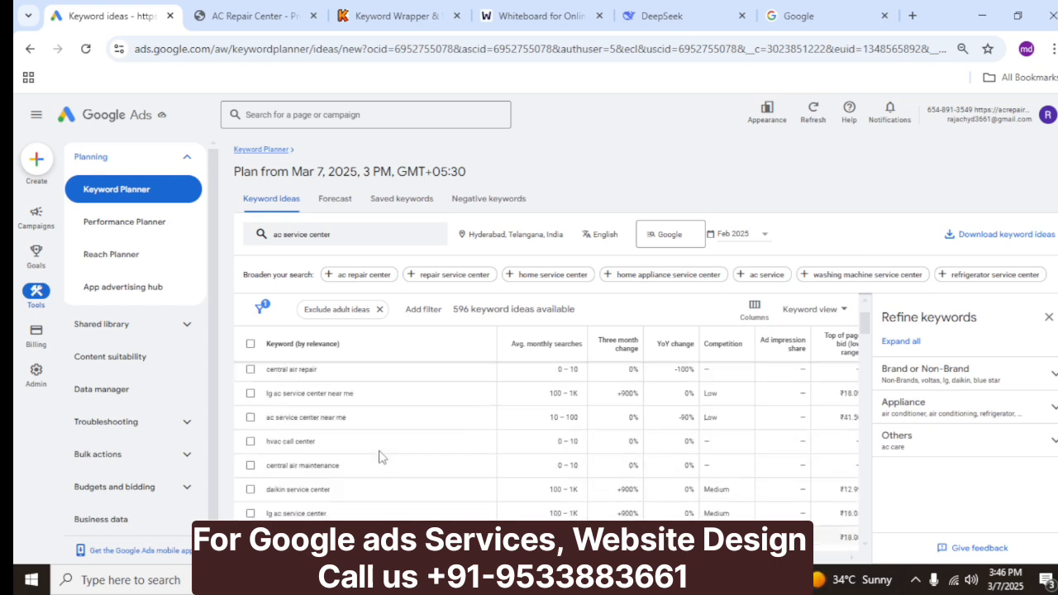
scroll(306, 439, "down", 4)
scroll(299, 436, "up", 2)
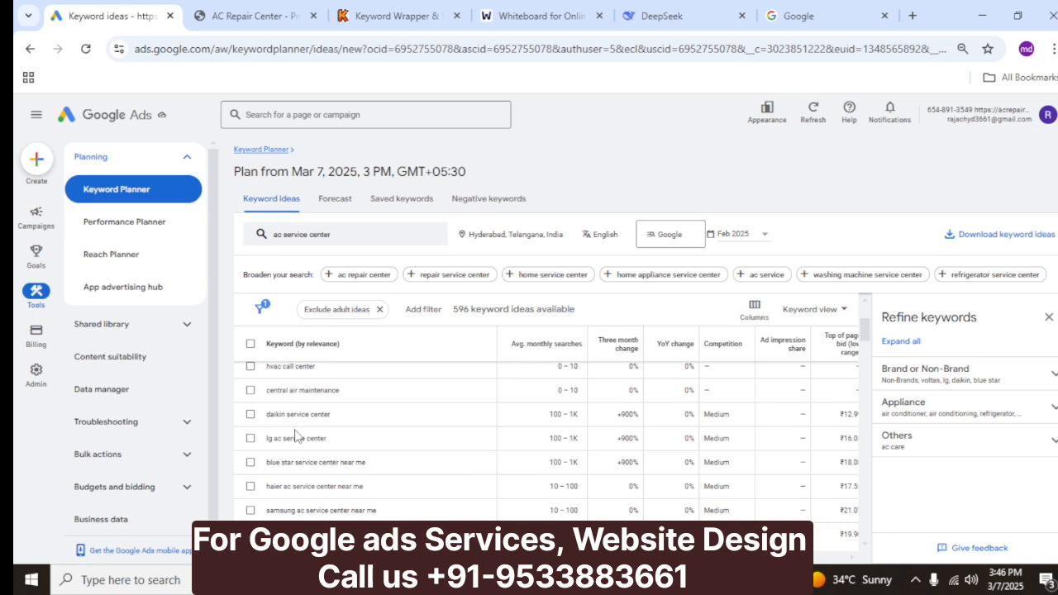
scroll(296, 435, "up", 3)
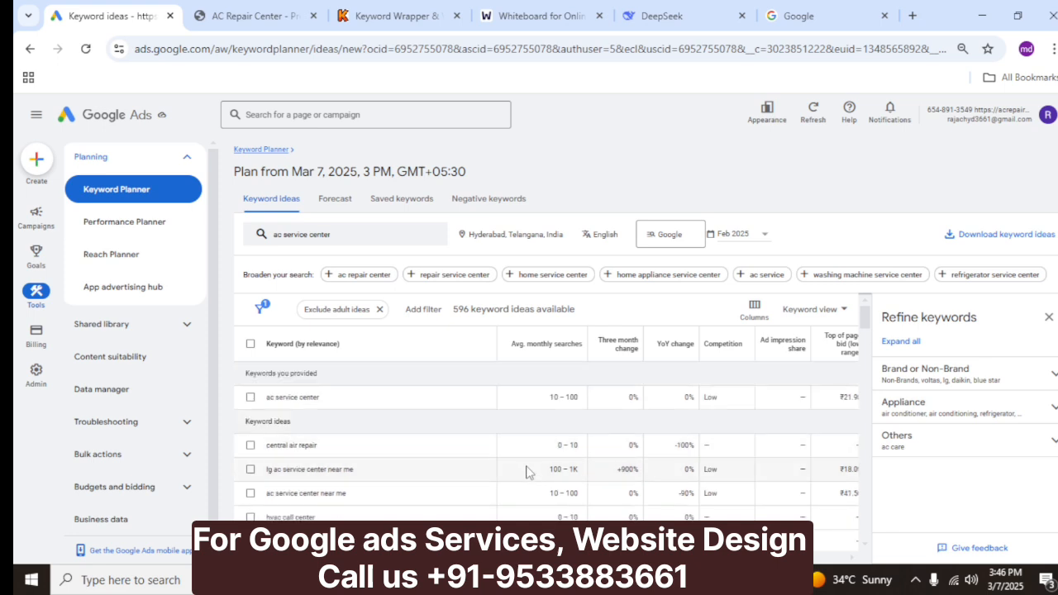
left_click_drag(559, 471, 580, 472)
left_click(628, 479)
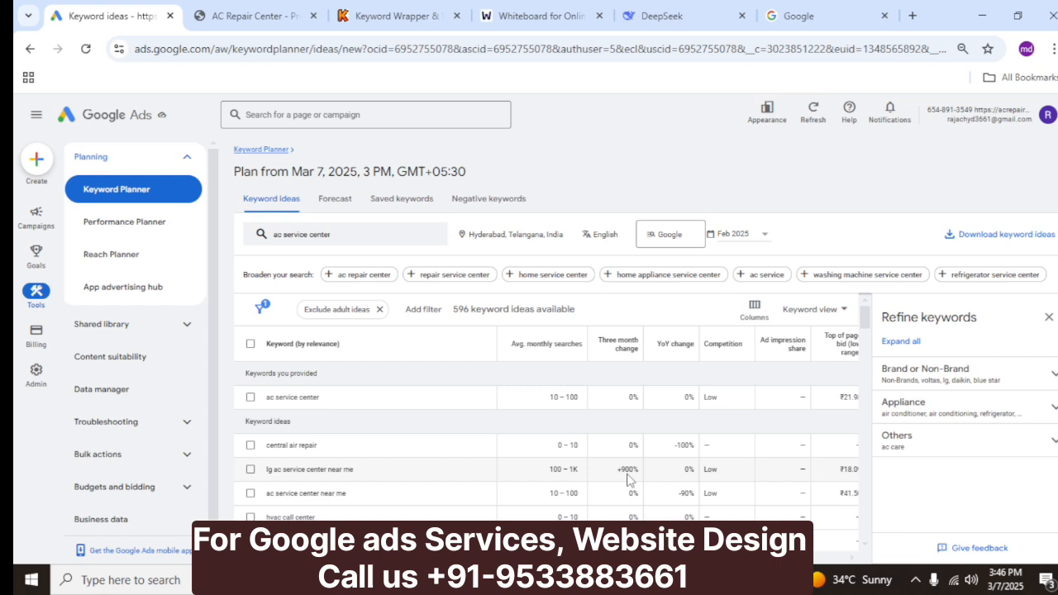
double_click(714, 472)
left_click_drag(838, 473, 861, 474)
left_click_drag(661, 548, 770, 548)
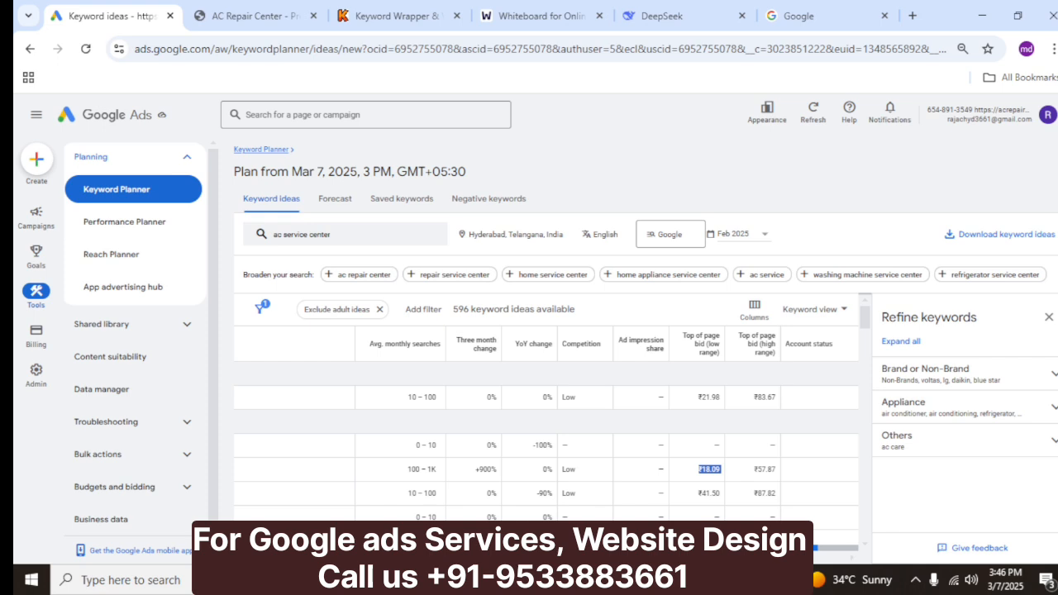
left_click_drag(769, 548, 661, 548)
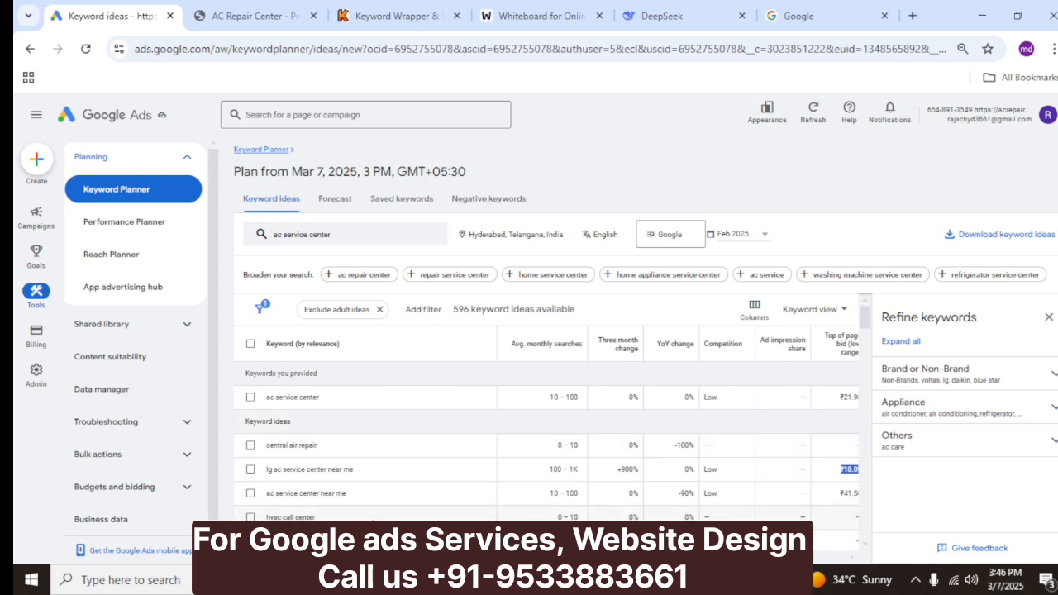
scroll(276, 455, "down", 1)
scroll(283, 447, "up", 1)
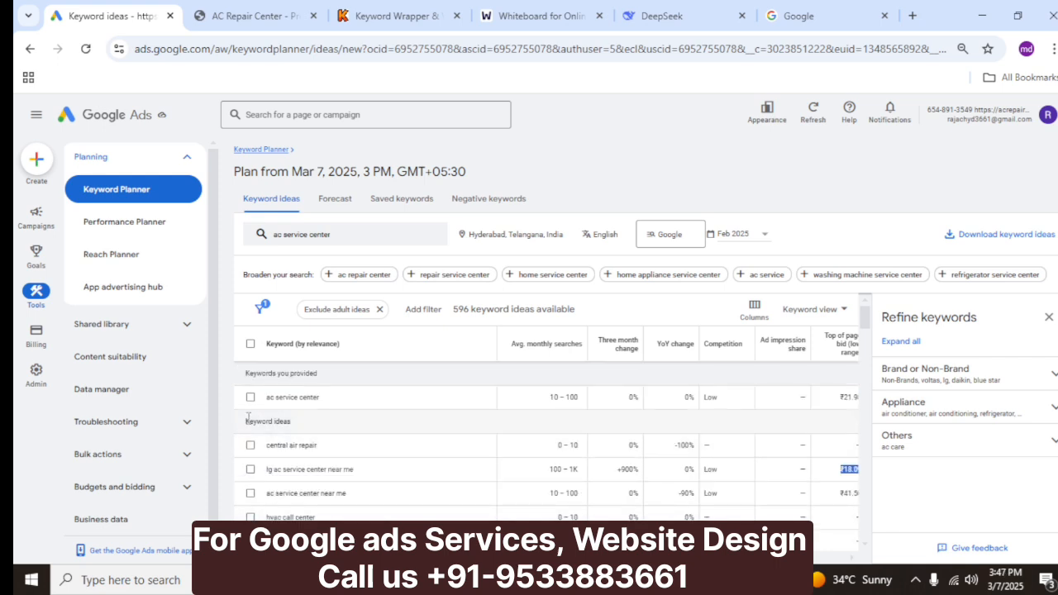
left_click(251, 469)
left_click(250, 501)
scroll(263, 489, "down", 1)
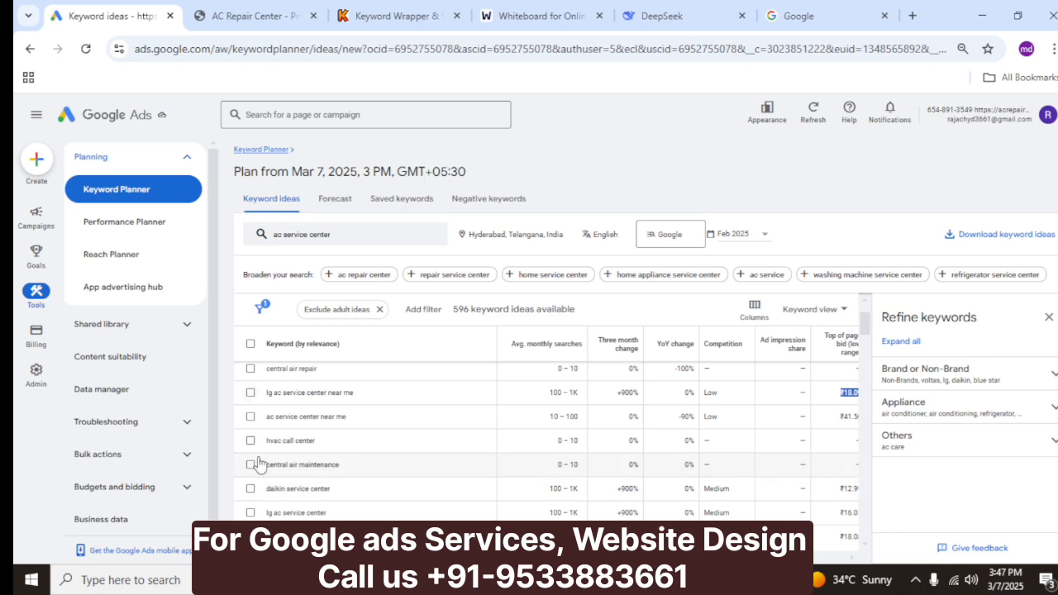
Select ten keyword ideas, from central air maintenance, daikin service center and lg ac service center through mitsubishi ac service center and voltas ac service center
left_click(250, 465)
left_click(250, 489)
left_click(251, 512)
scroll(250, 496, "down", 3)
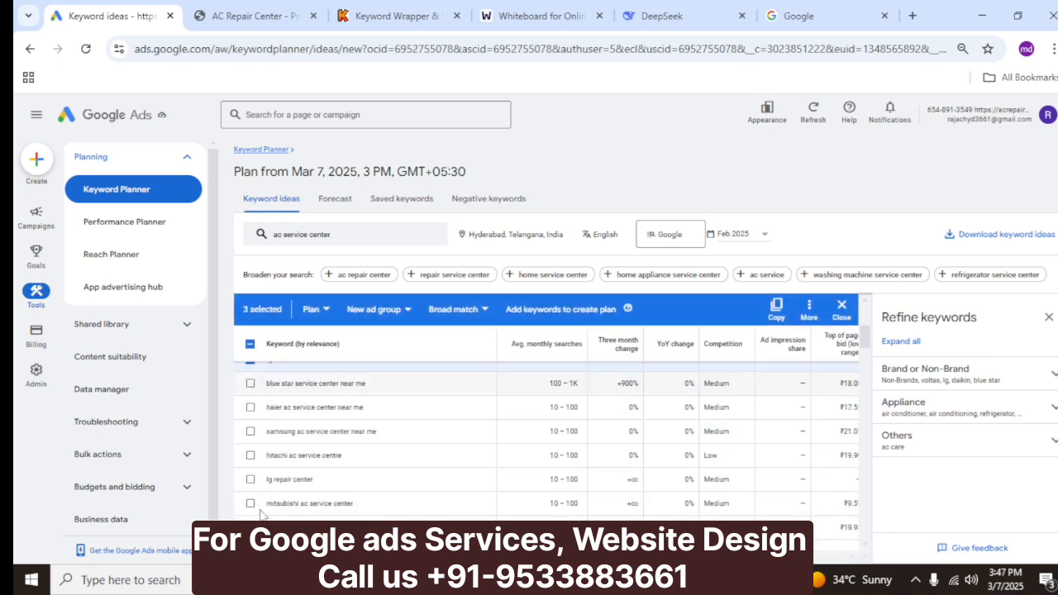
left_click(250, 383)
left_click(250, 407)
left_click(250, 431)
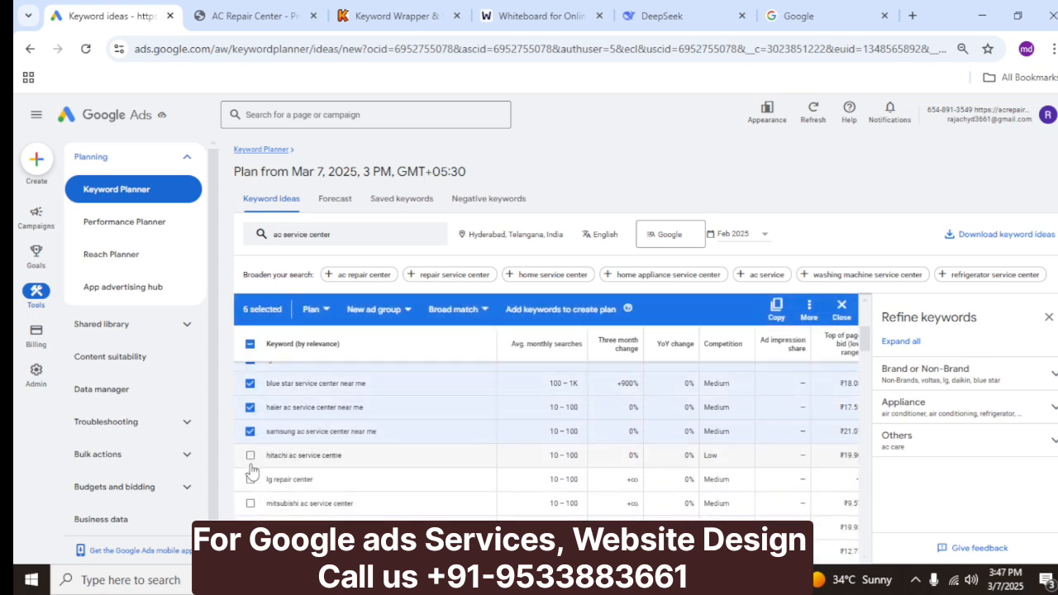
left_click(251, 455)
left_click(250, 478)
left_click(251, 503)
left_click(250, 526)
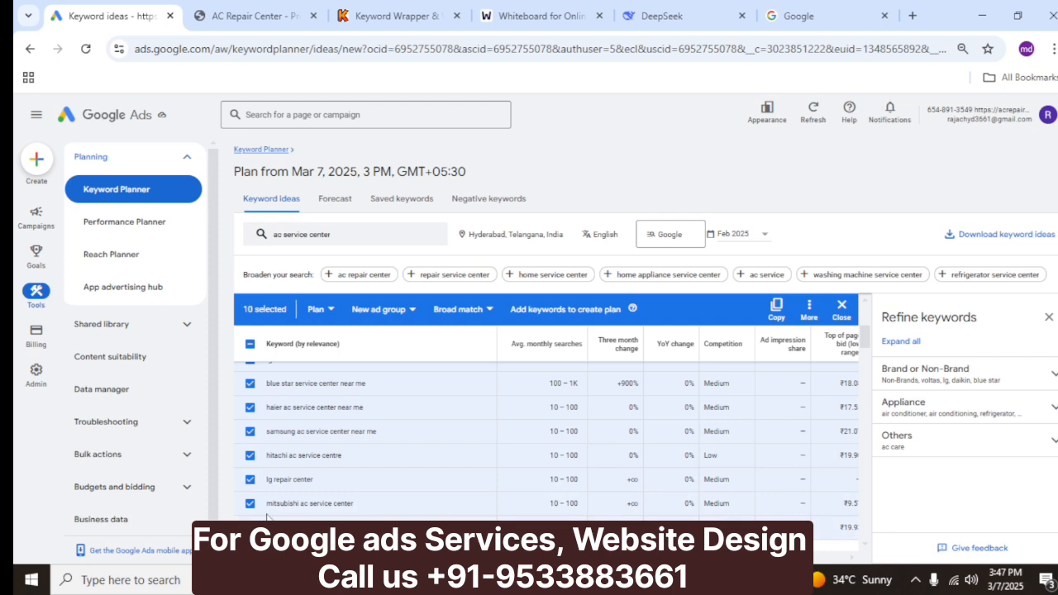
Copy the selected keyword ideas and replace the entire text of the untitled Notepad document with them
scroll(273, 496, "up", 3)
scroll(248, 446, "down", 4)
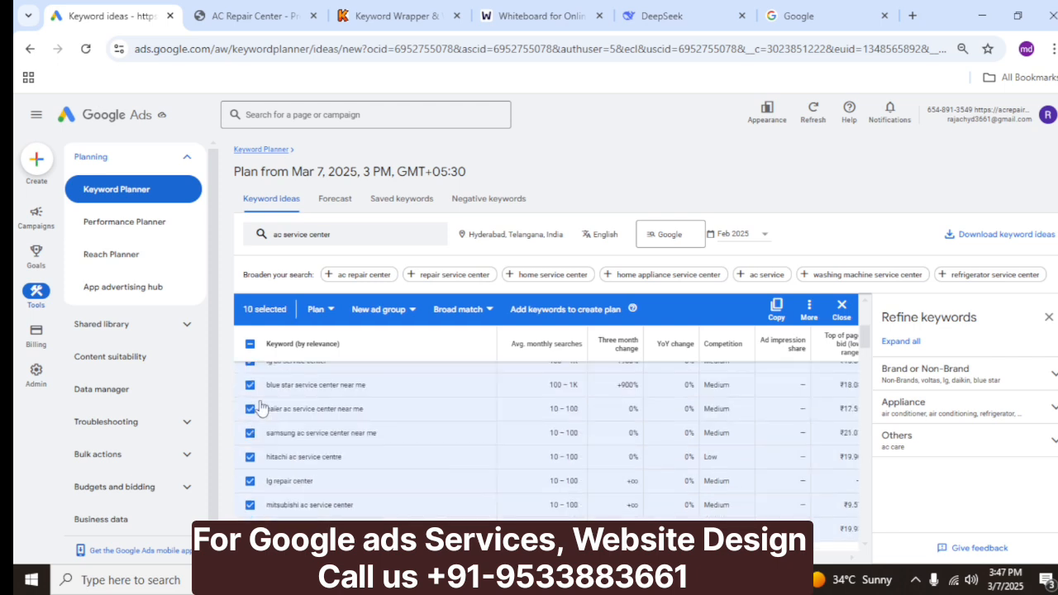
scroll(297, 426, "down", 5)
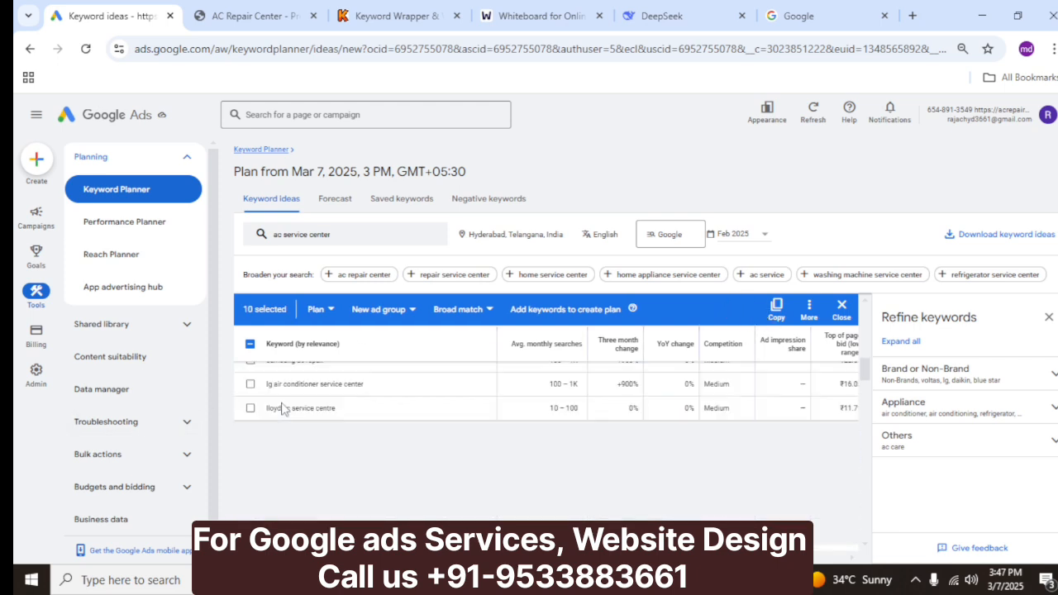
scroll(300, 423, "down", 6)
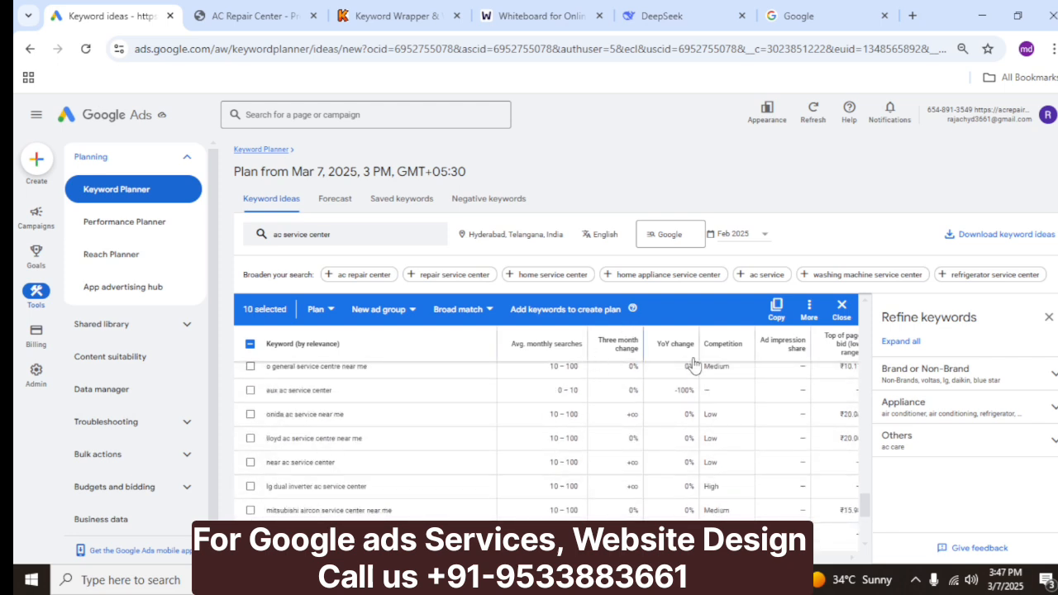
scroll(602, 343, "up", 5)
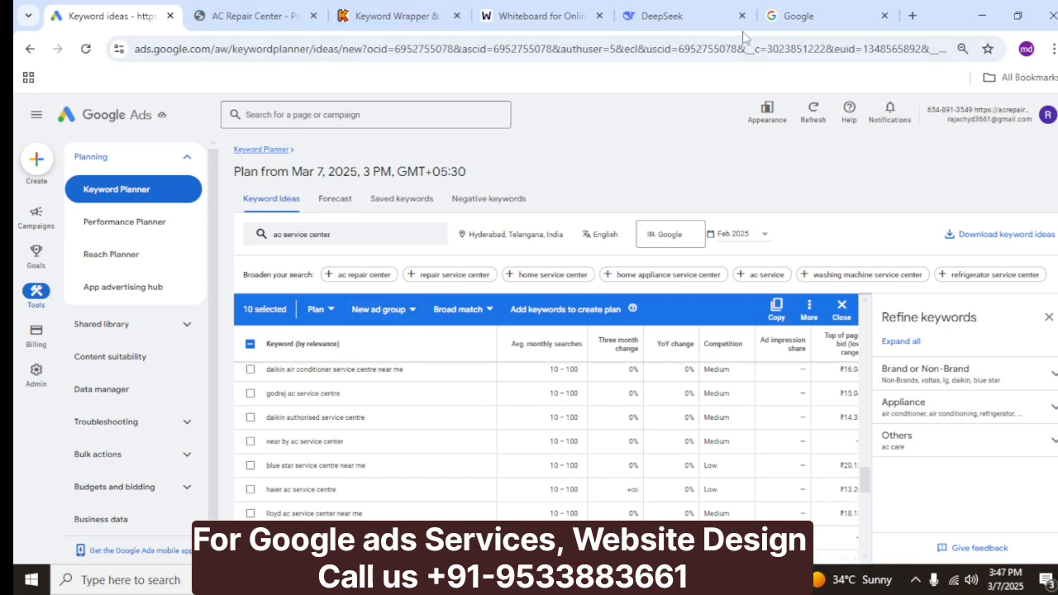
key("ctrl+a")
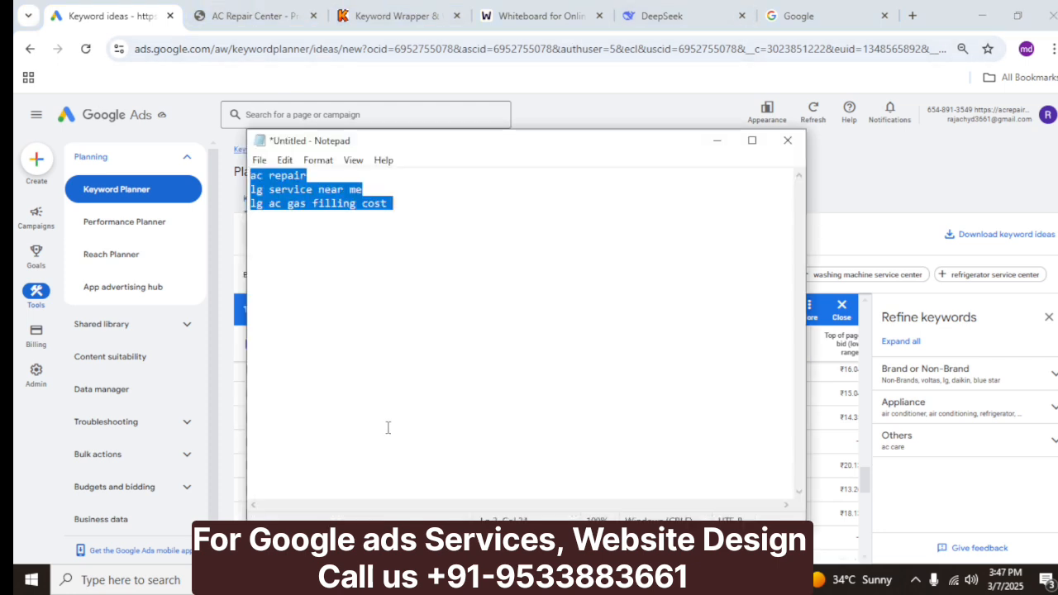
type("central air maintenance daikin service center lg ac service center blue star service center near me haier ac service center near me samsung ac service center near me hitachi ac service centre lg repair center mitsubishi ac service center voltas ac service center")
left_click_drag(512, 364, 143, 78)
left_click_drag(562, 376, 176, 126)
left_click(504, 323)
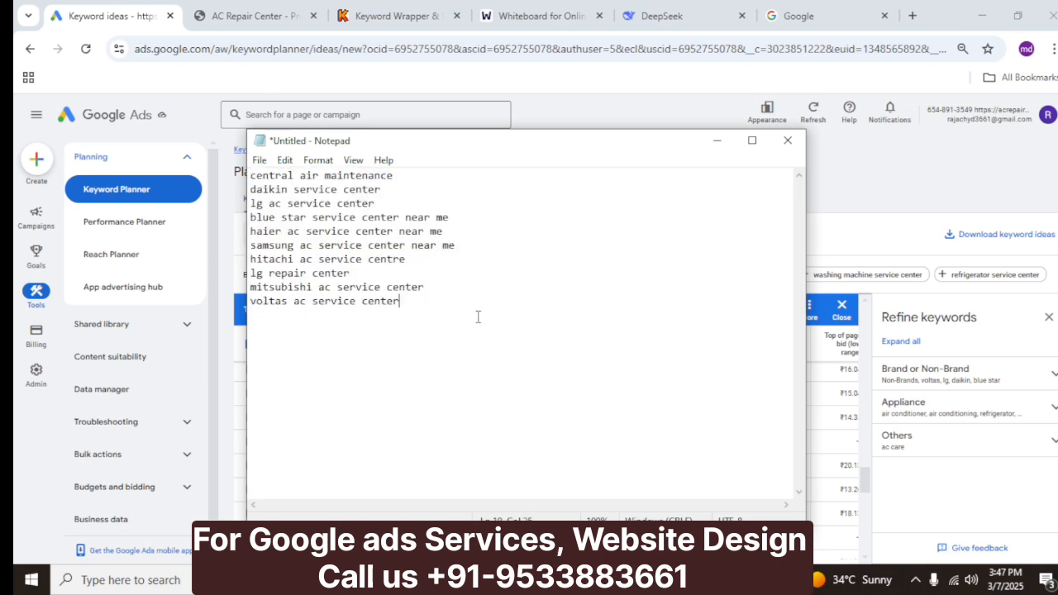
Copy the Notepad keyword list, switch to the Keyword Match Type Tool and replace the first keyword list with it
left_click_drag(250, 175, 491, 297)
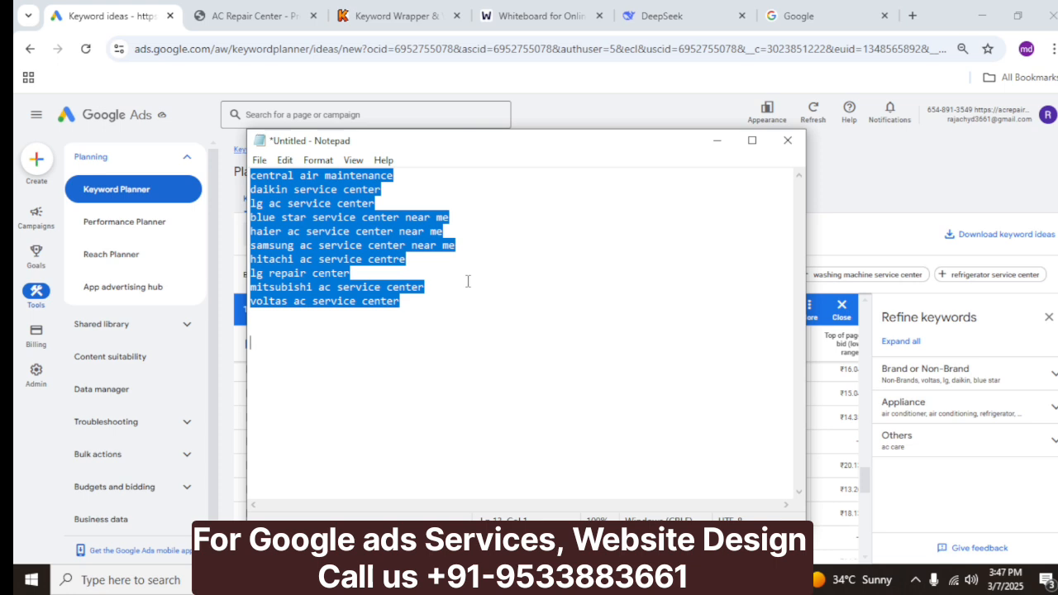
left_click_drag(459, 334, 247, 114)
left_click(427, 10)
left_click(262, 286)
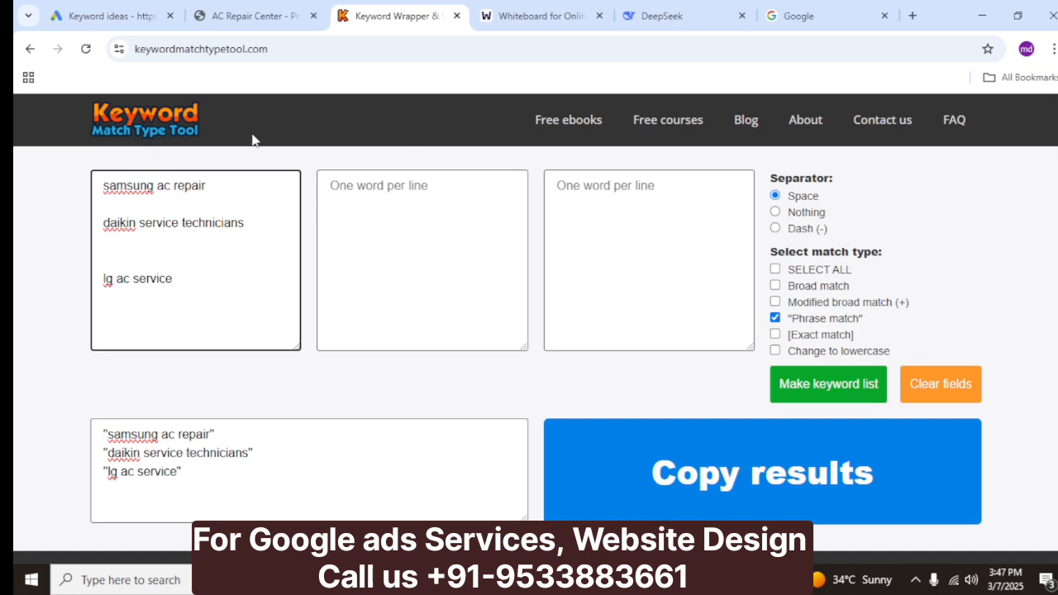
key("ctrl+a")
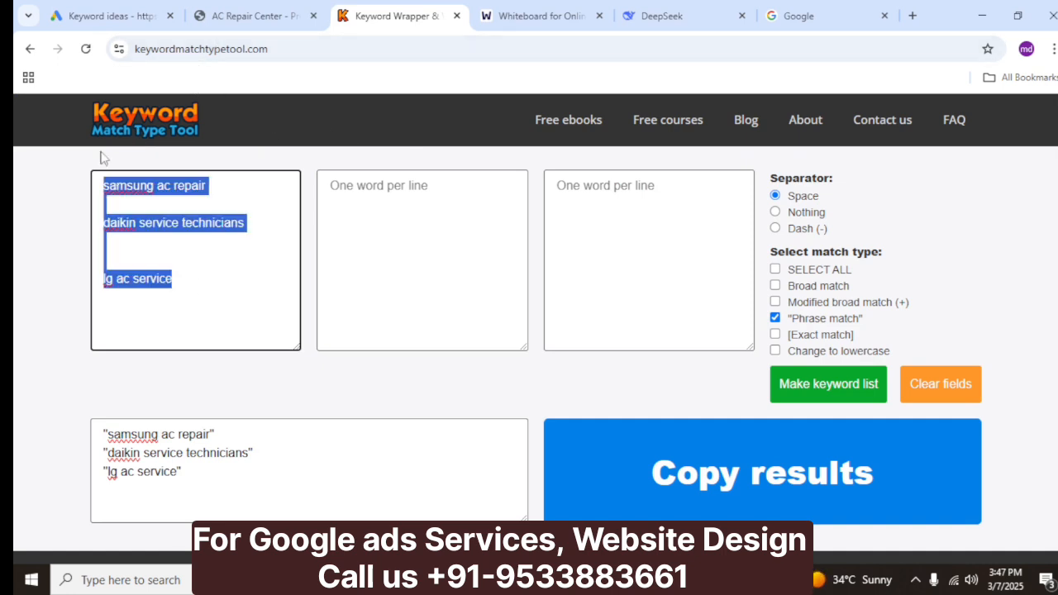
key("ctrl+v")
scroll(158, 257, "up", 2)
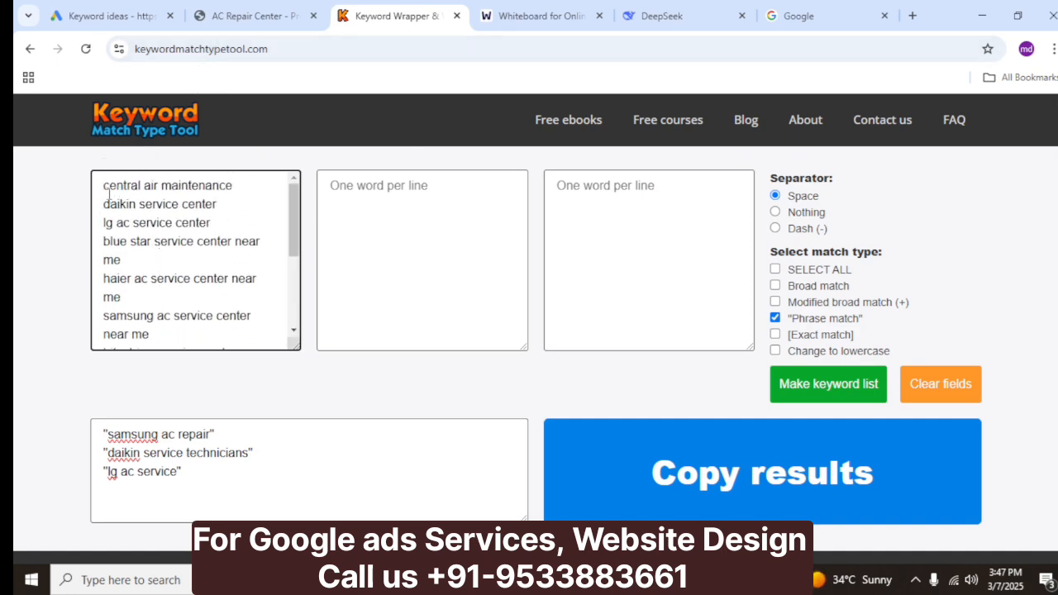
Clear the old phrase-match keywords from the results of the Keyword Match Type Tool
left_click(287, 473)
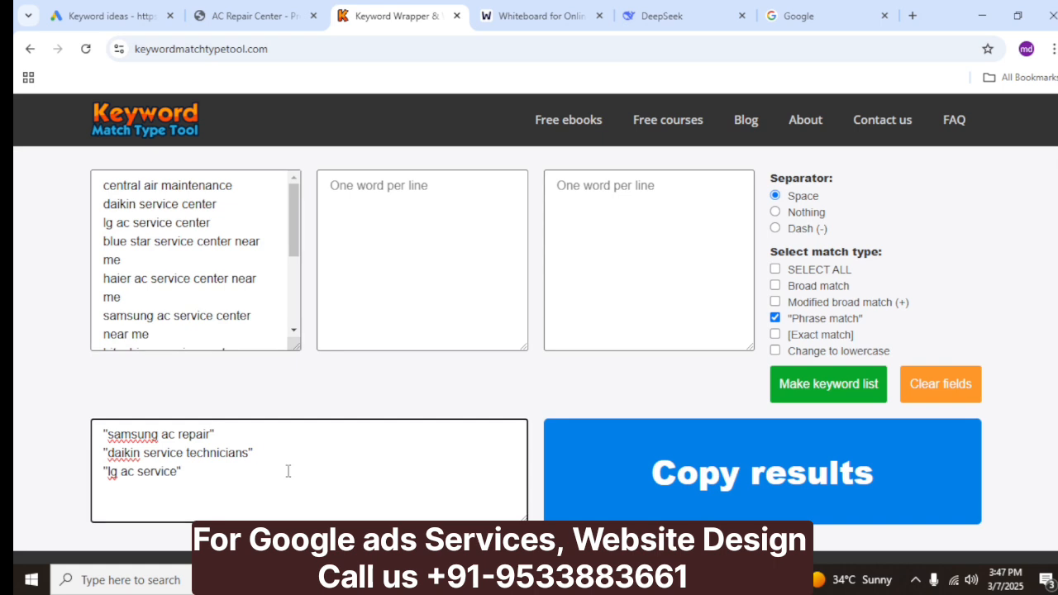
key("ctrl+a")
key("BackSpace")
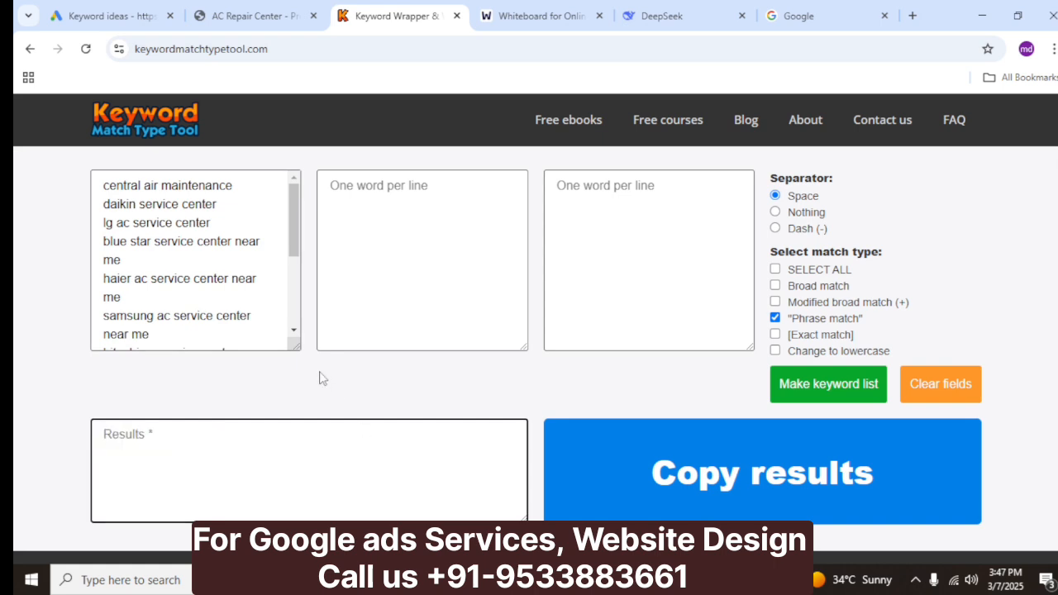
left_click(830, 287)
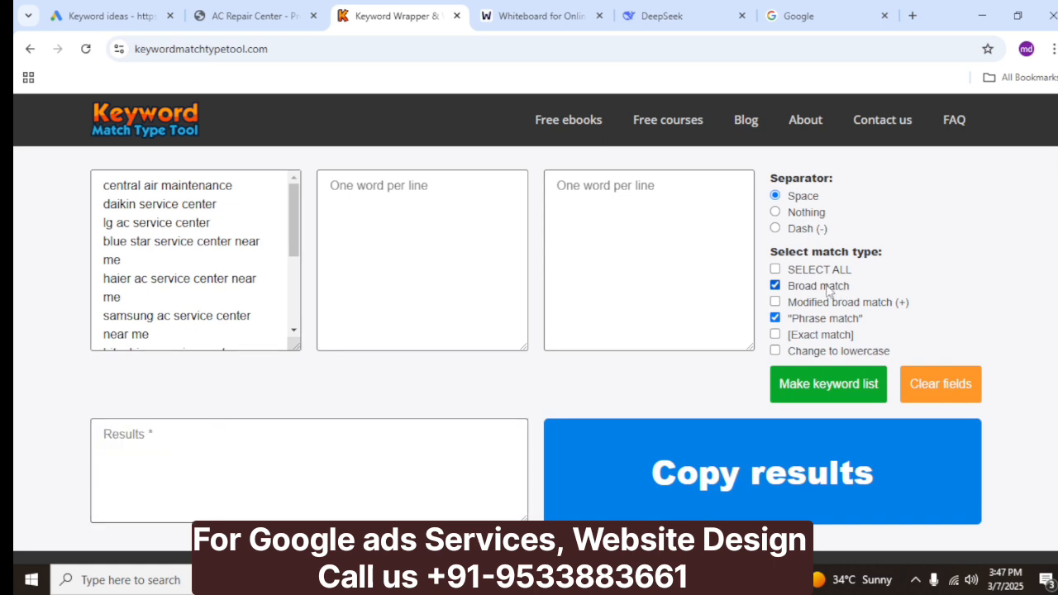
left_click(790, 335)
left_click(775, 333)
left_click(777, 287)
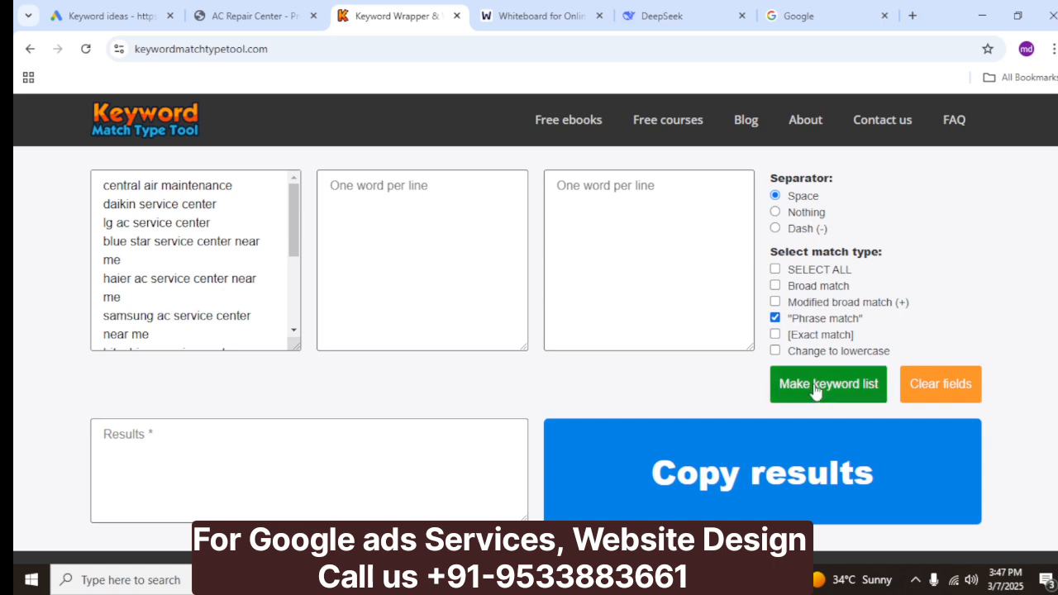
Generate the phrase-match version of the pasted keywords and select the whole resulting list
left_click_drag(167, 294, 138, 241)
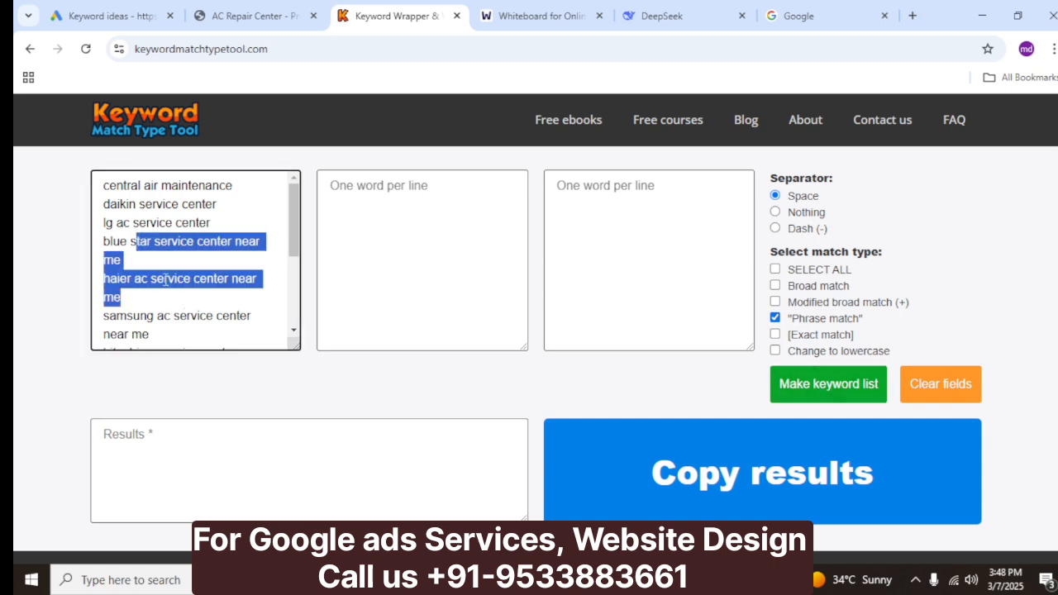
key("ctrl+a")
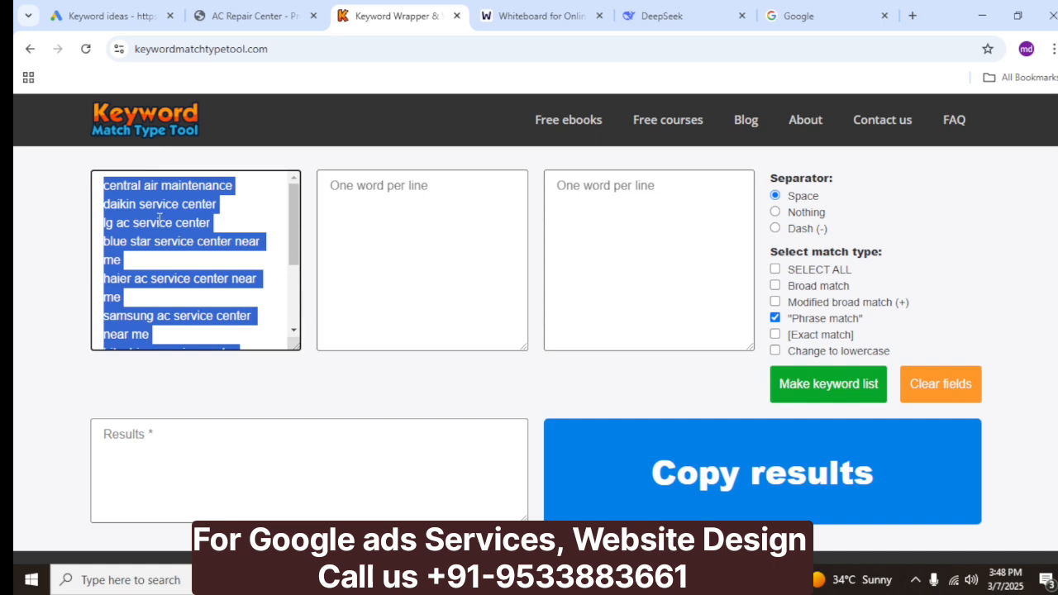
left_click(764, 331)
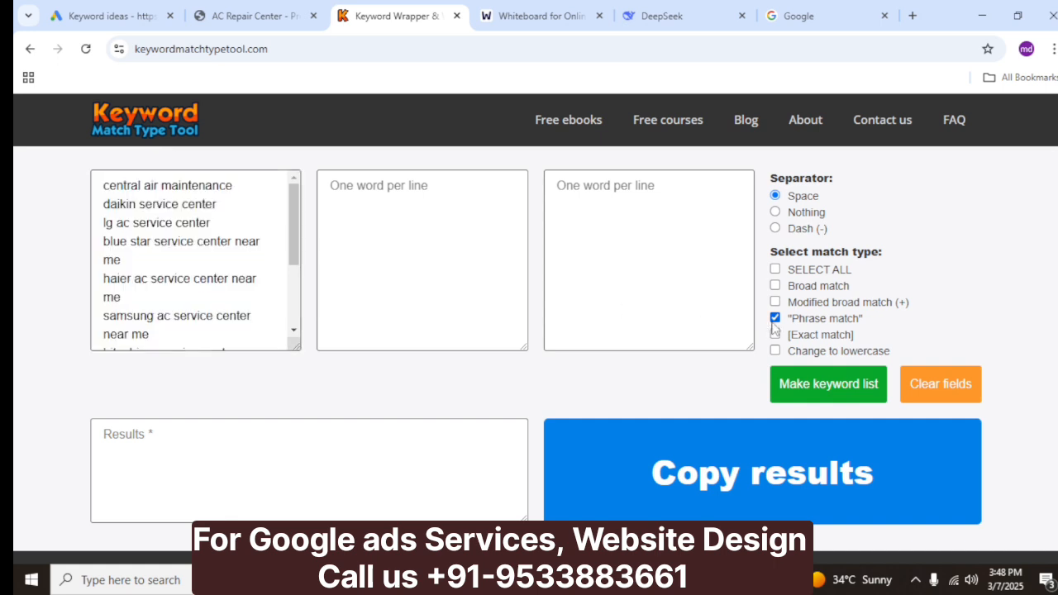
left_click(816, 382)
key("ctrl+a")
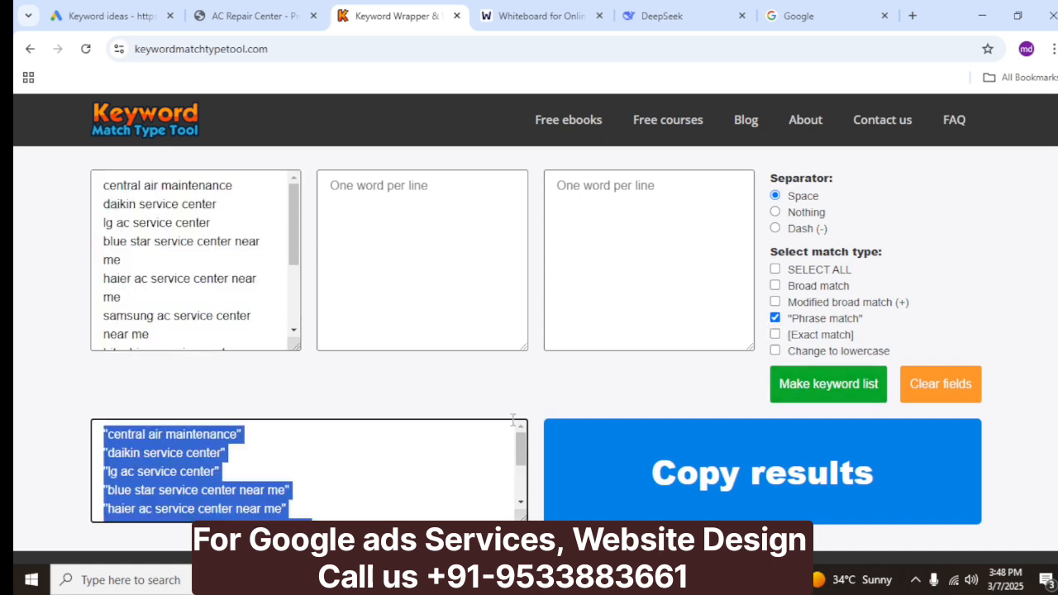
Change the match type from phrase match to exact match only and regenerate the keyword list
left_click(774, 319)
left_click(775, 334)
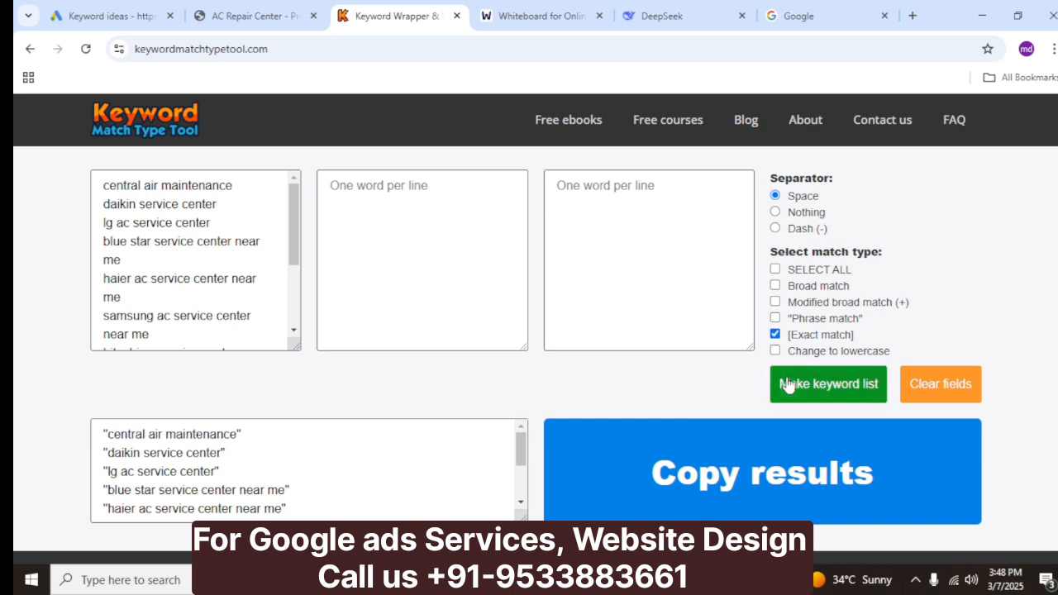
left_click(172, 471)
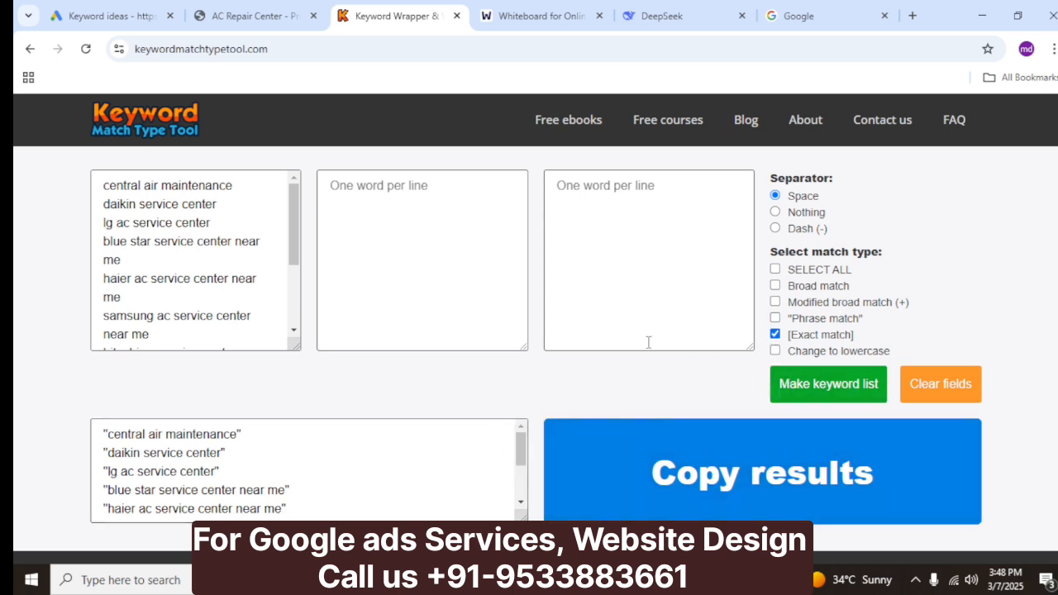
left_click(803, 384)
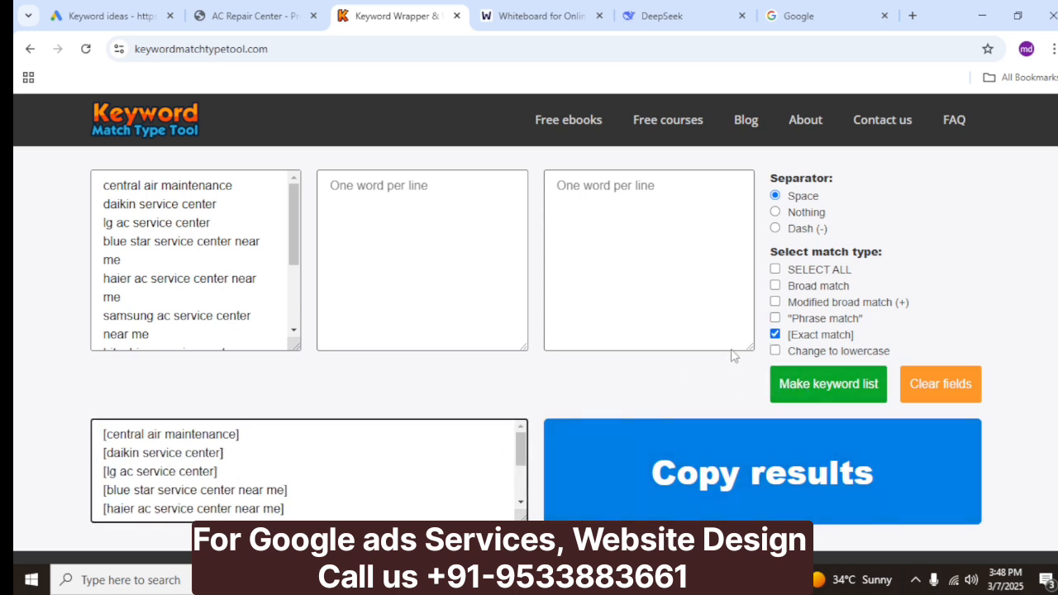
Switch the match type back to phrase match, regenerate the keyword list and select all of the results
left_click(774, 334)
left_click(774, 318)
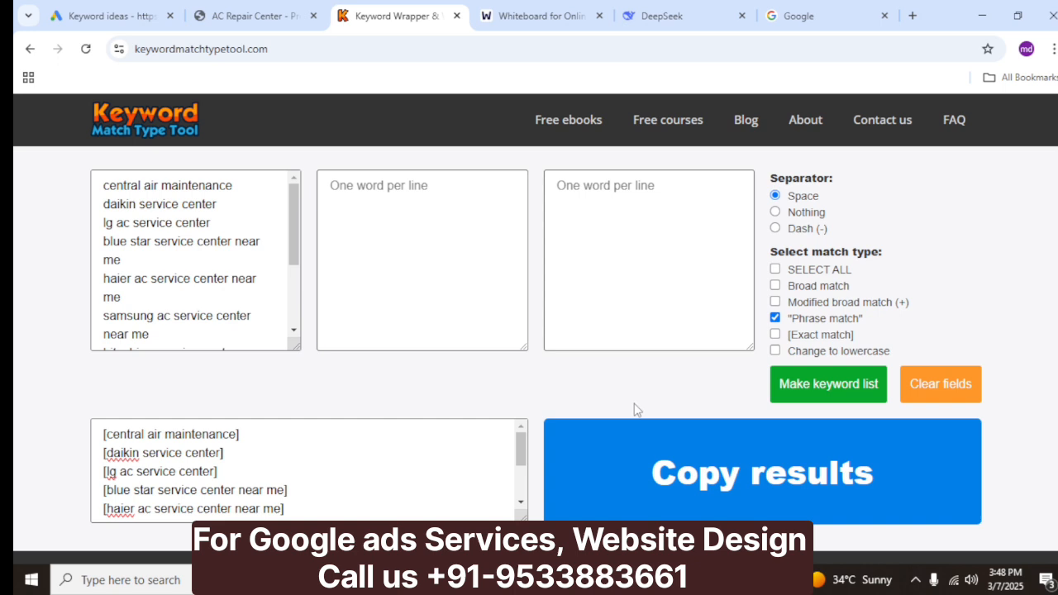
left_click(796, 384)
left_click(300, 491)
key("ctrl+a")
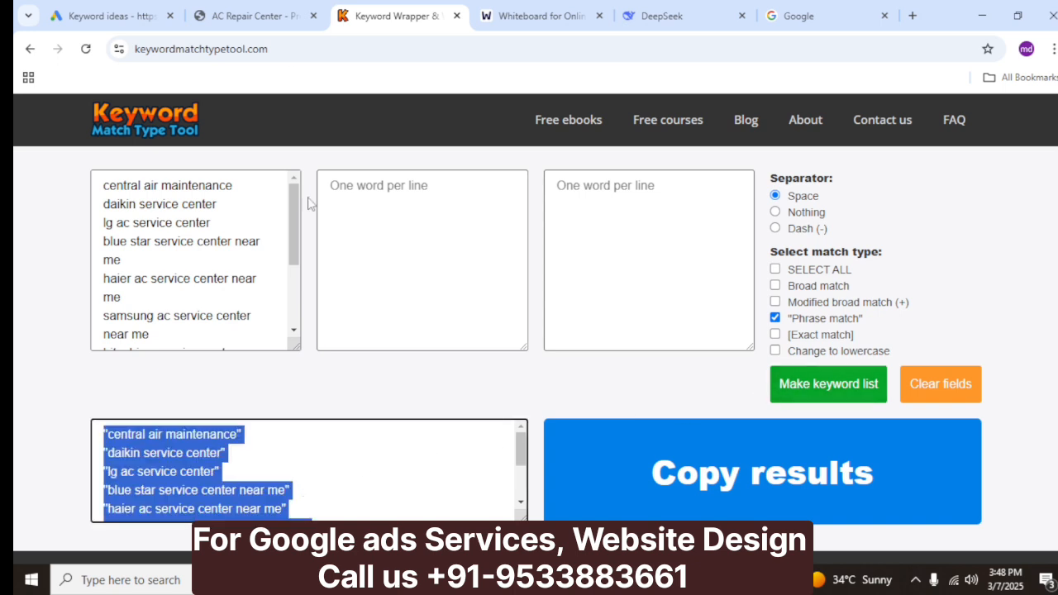
Return to Google Ads, open the account overview and start a new campaign
left_click(239, 16)
left_click(131, 10)
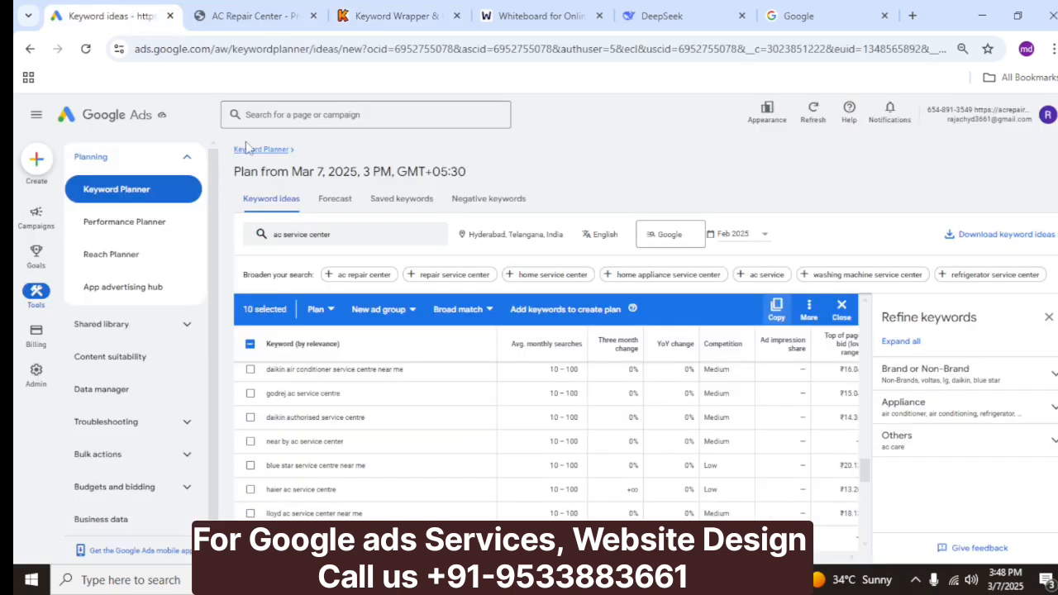
left_click(115, 119)
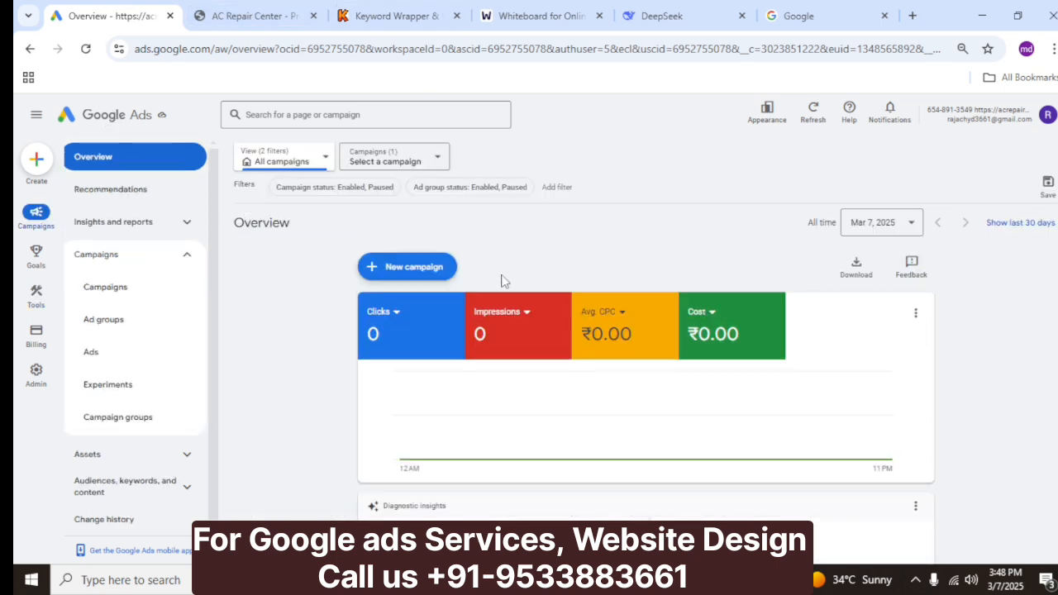
left_click(394, 267)
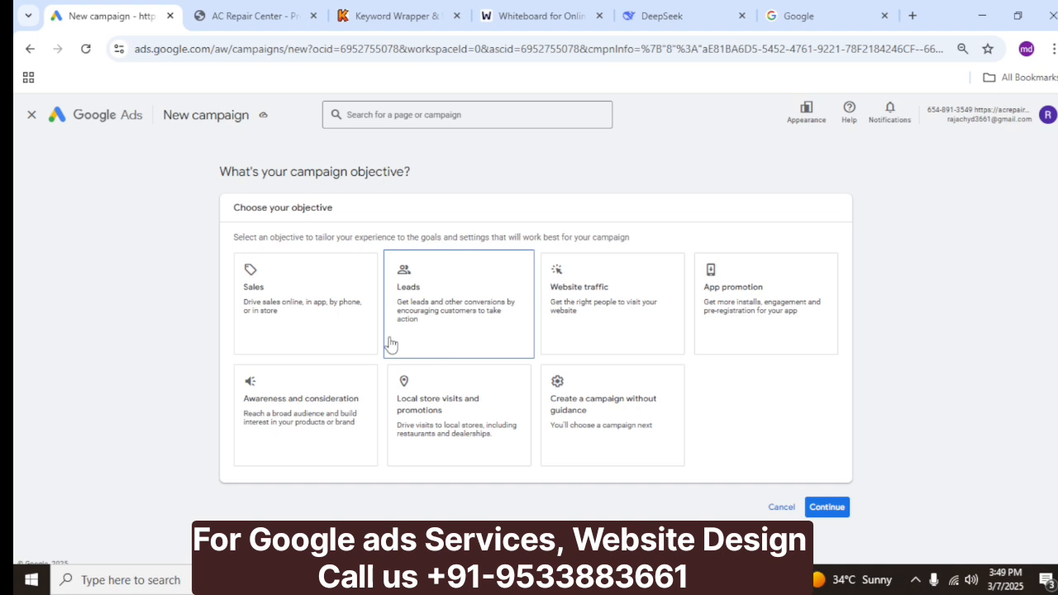
Choose to create the campaign without guidance as its objective and examine the available campaign types
left_click(615, 410)
scroll(614, 307, "down", 2)
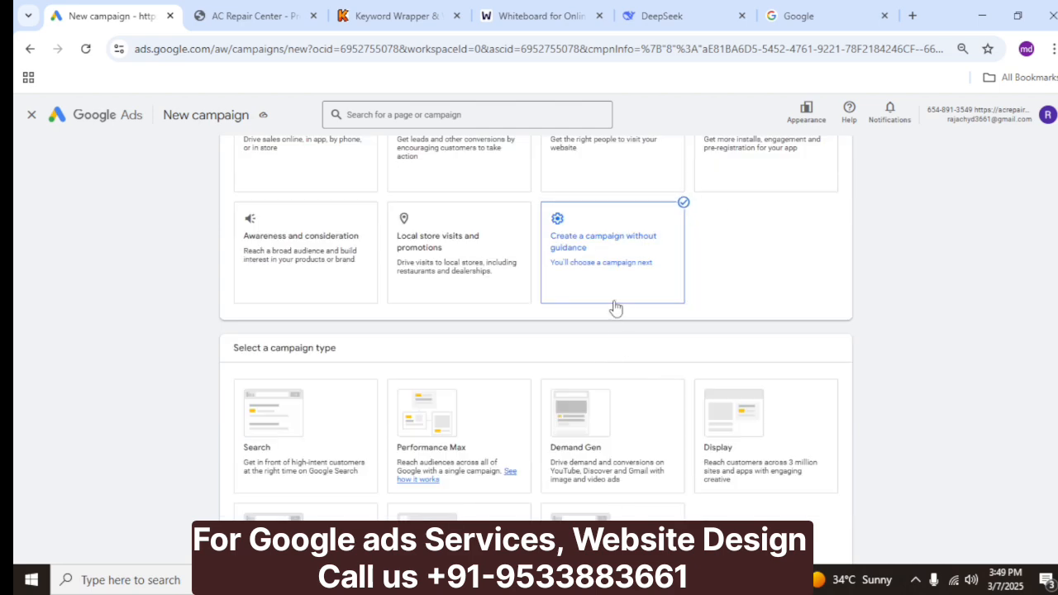
scroll(609, 306, "up", 1)
left_click(630, 211)
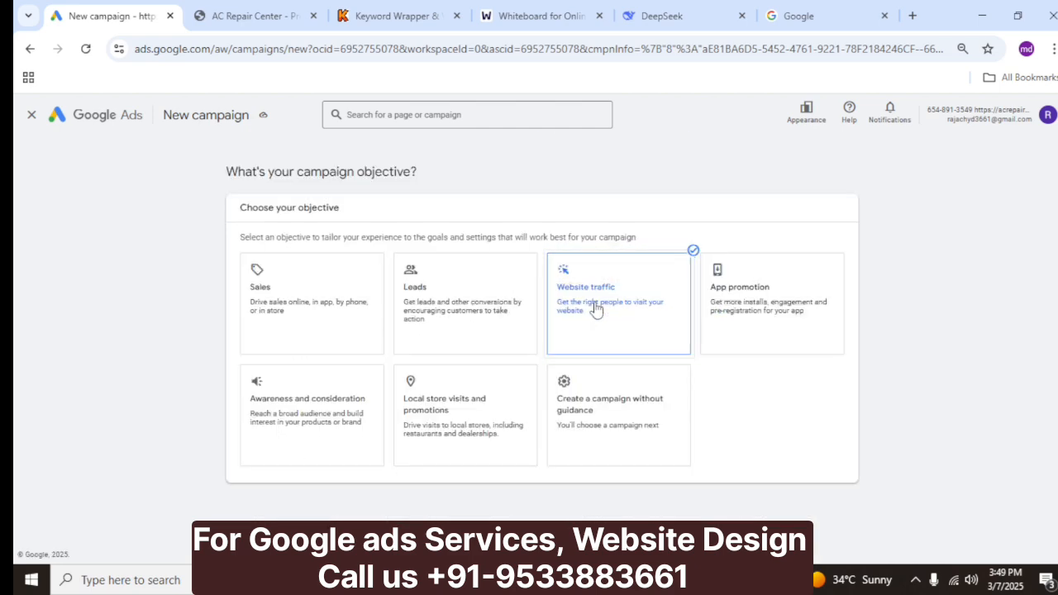
left_click(597, 309)
left_click(615, 410)
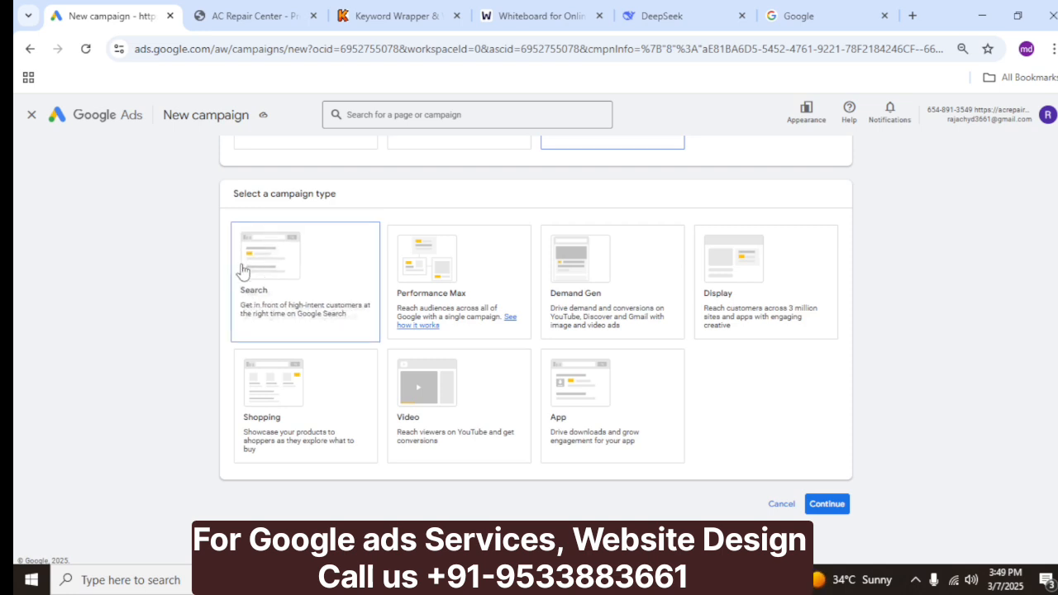
scroll(260, 262, "up", 3)
Search Google for "ac service center hyderabad", review the search results and switch to the AC Repair Center website
left_click(798, 15)
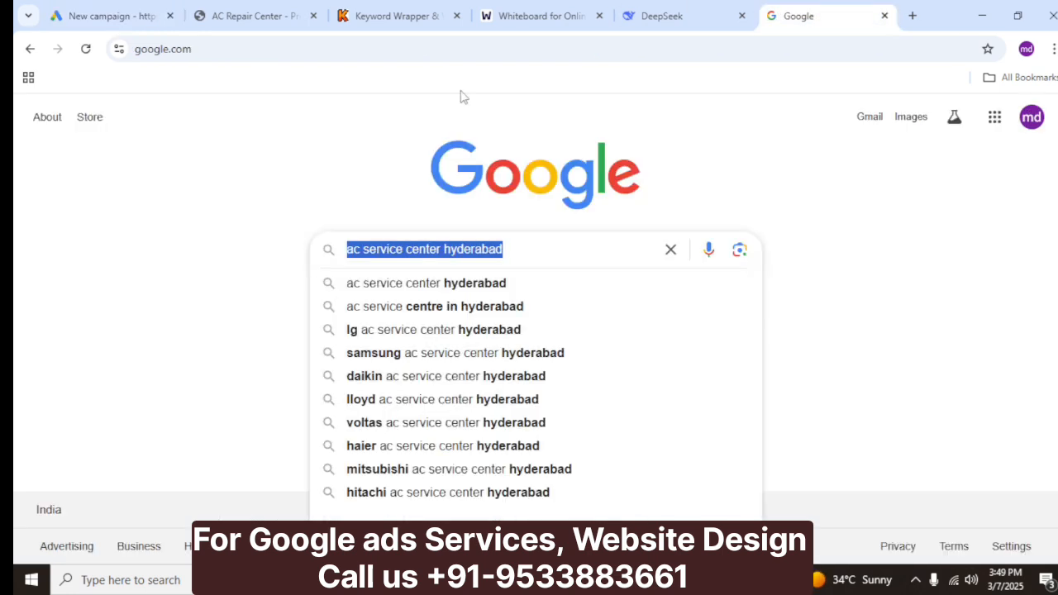
left_click(392, 282)
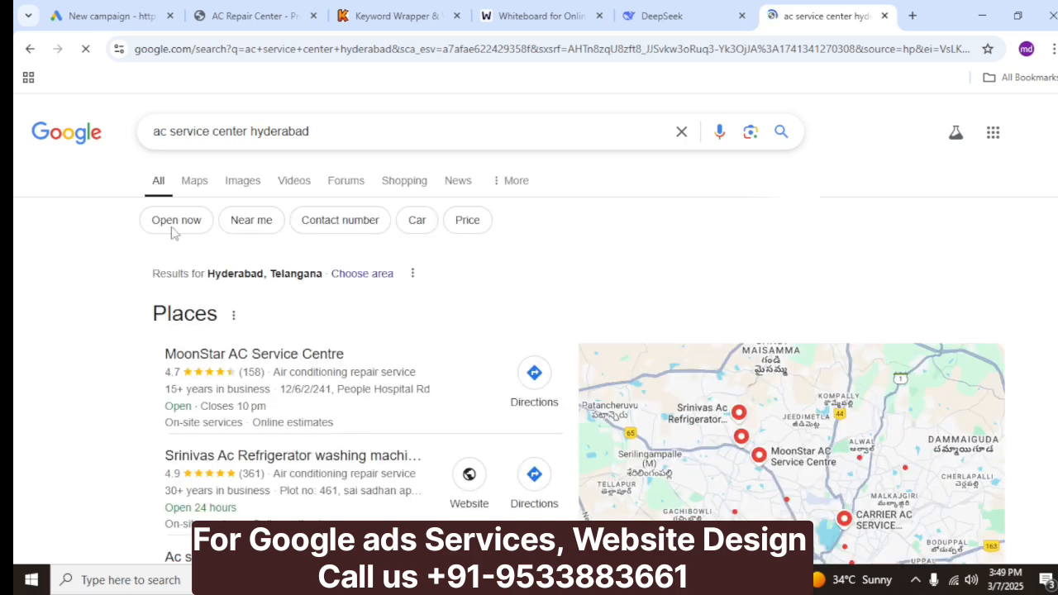
scroll(177, 239, "down", 5)
left_click(248, 15)
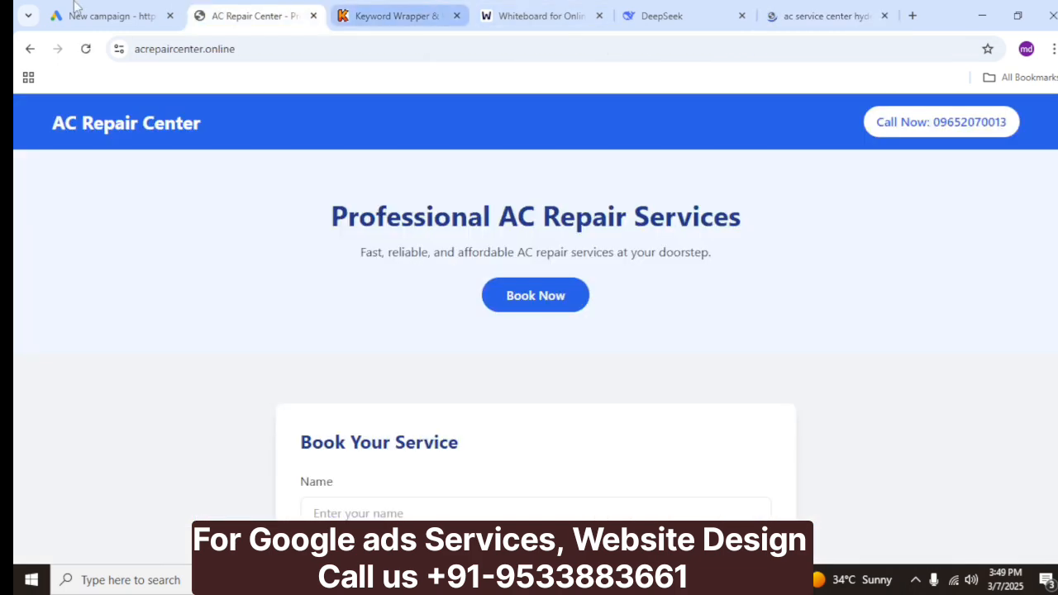
Return to the Google Ads campaign setup, choose Search as the campaign type and exit the conversion goals guide
left_click(112, 16)
left_click(265, 383)
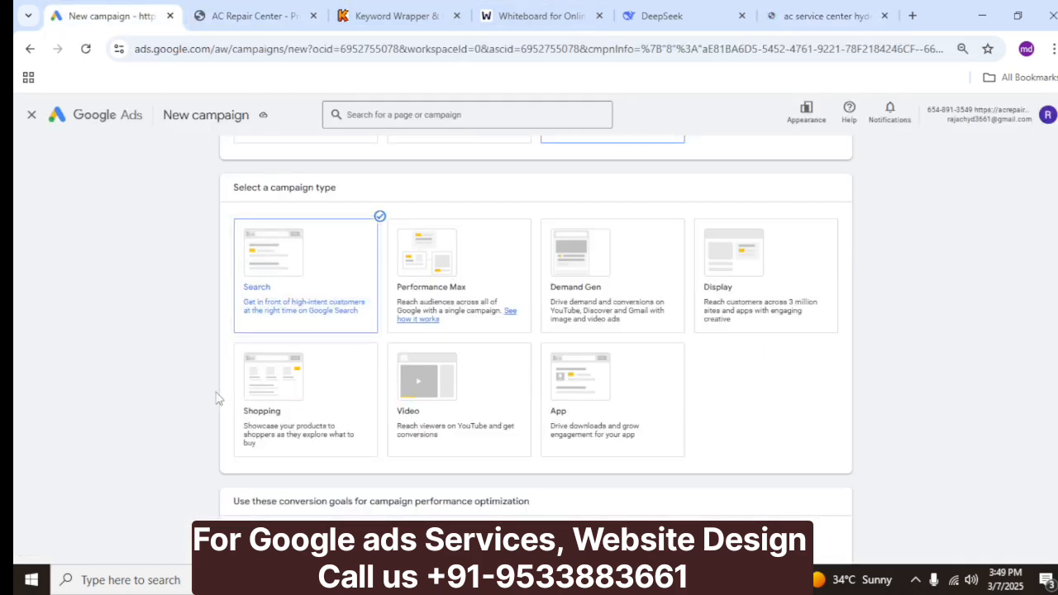
scroll(498, 453, "down", 3)
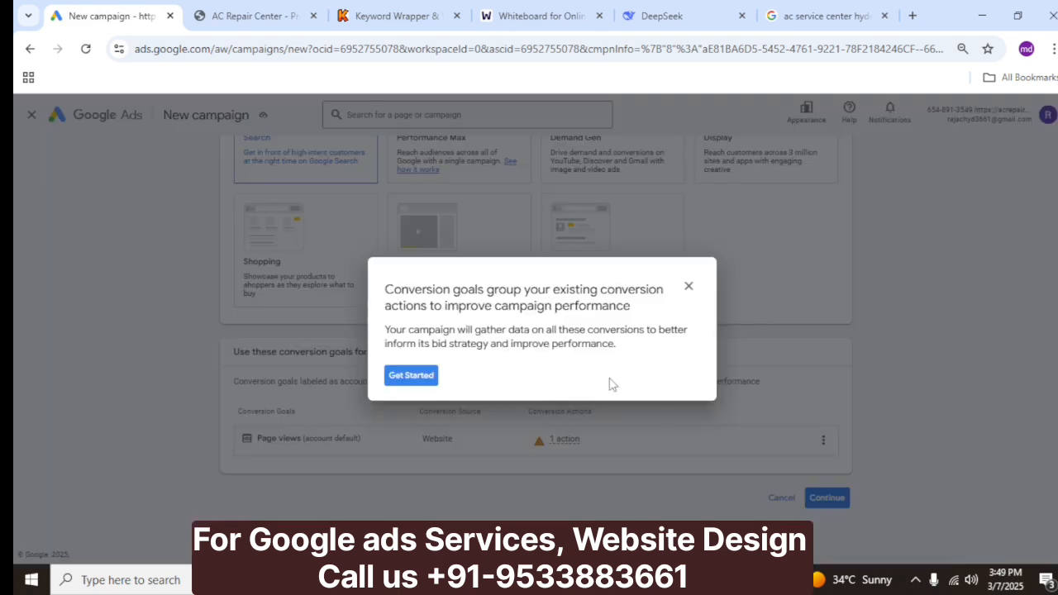
left_click(689, 286)
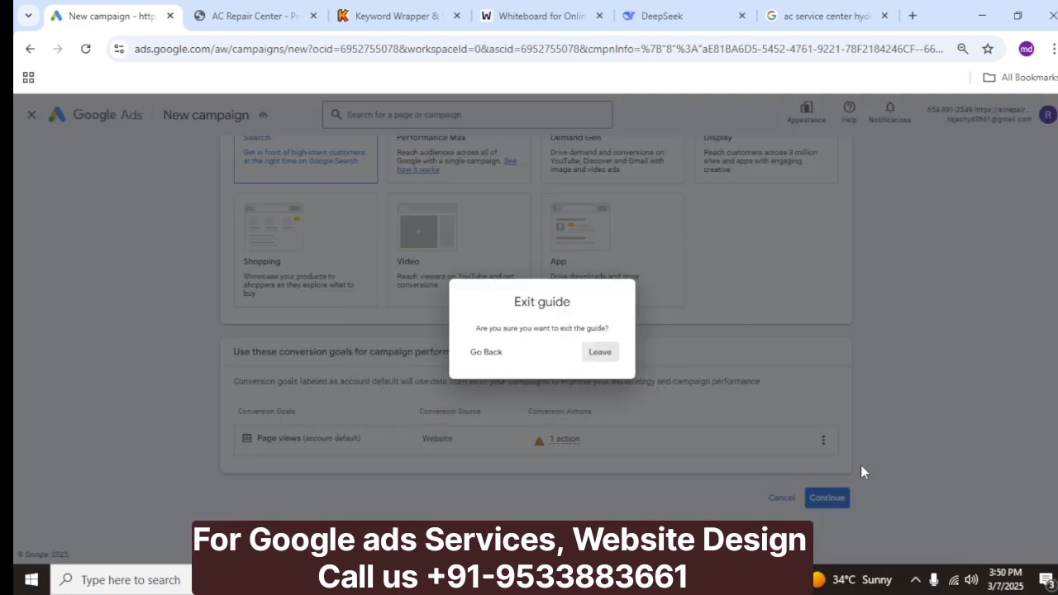
left_click(601, 351)
left_click(826, 498)
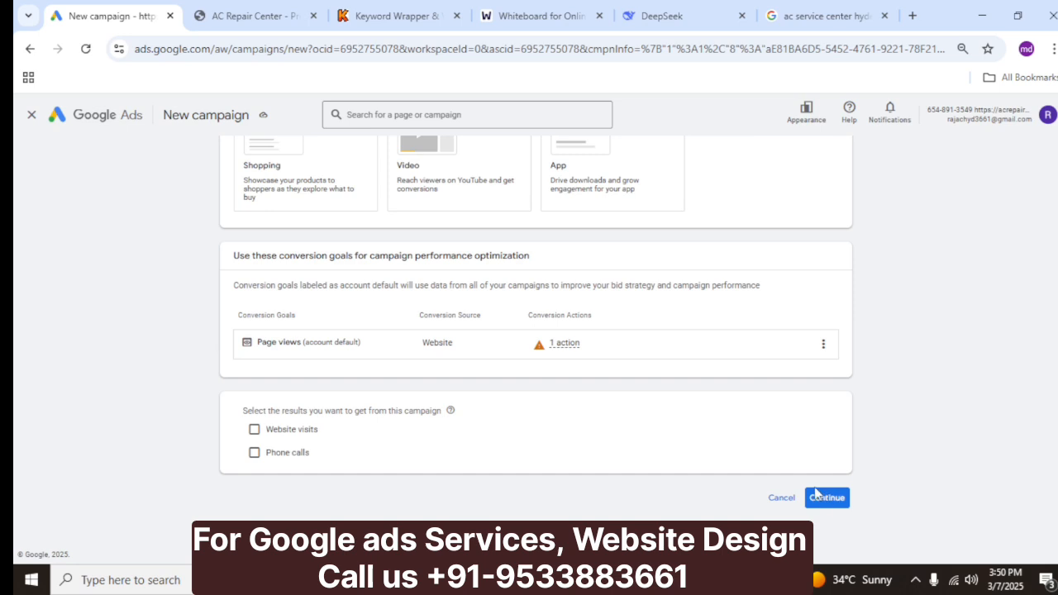
Name the campaign "ac service" and continue to the bidding settings
left_click(821, 501)
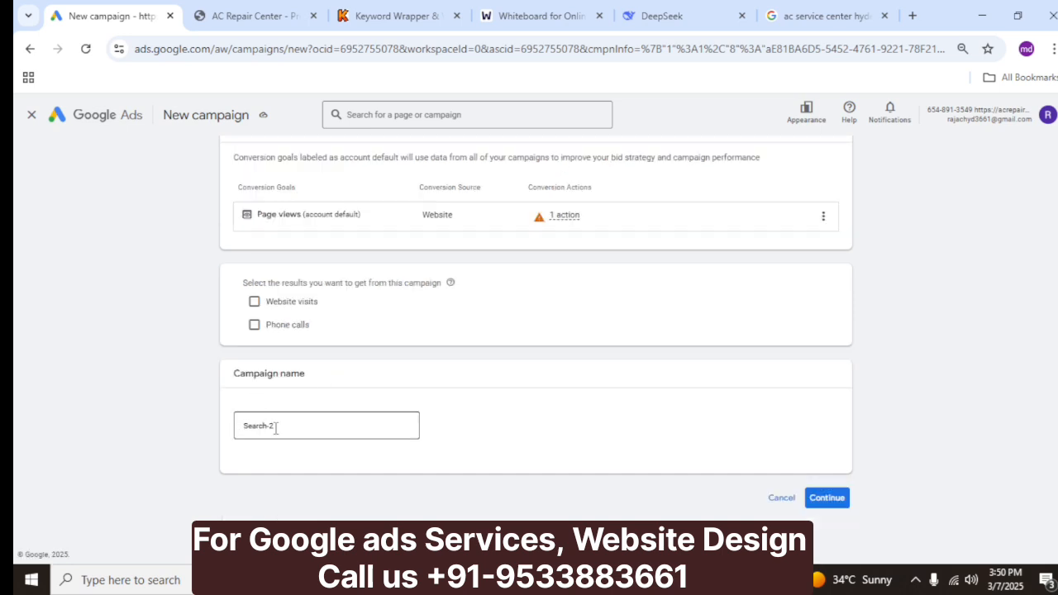
triple_click(273, 425)
type("ac service hyder")
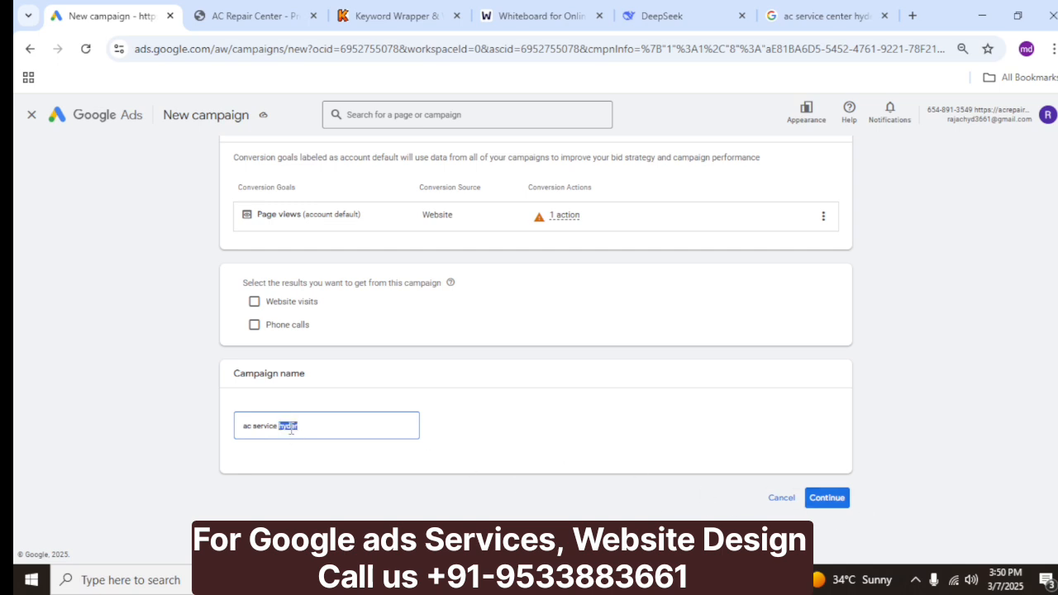
key("BackSpace")
left_click(803, 496)
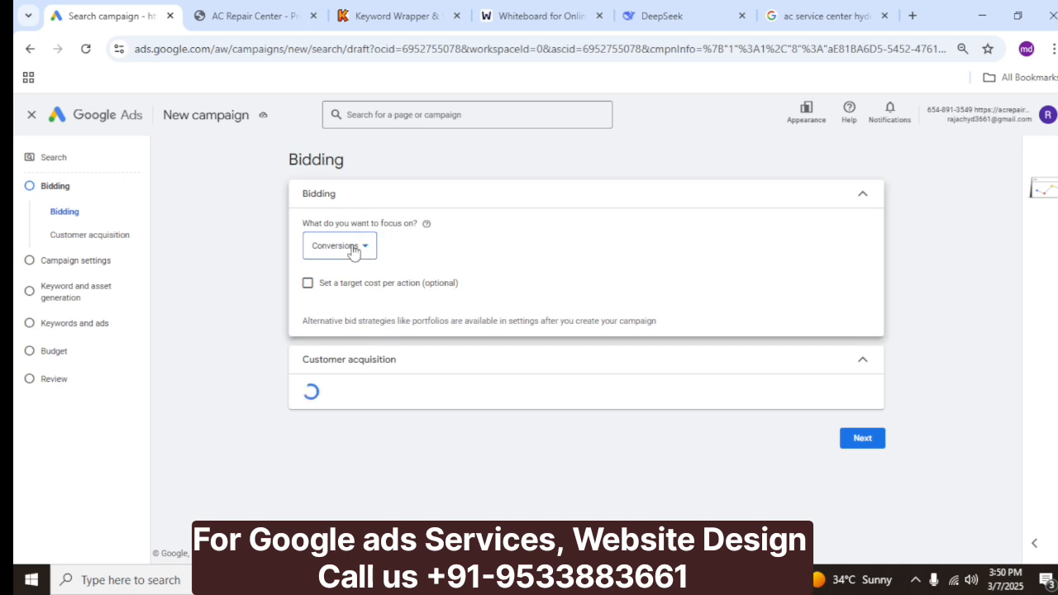
Set the bidding focus to Clicks with a maximum CPC bid limit of ₹50
left_click(353, 248)
left_click(347, 353)
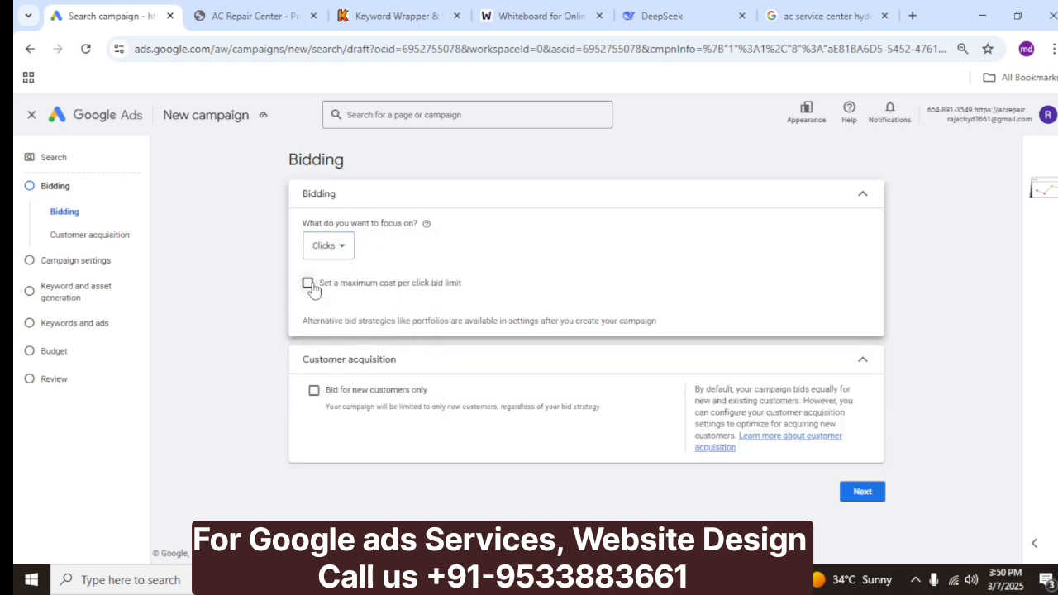
left_click(307, 283)
left_click(364, 325)
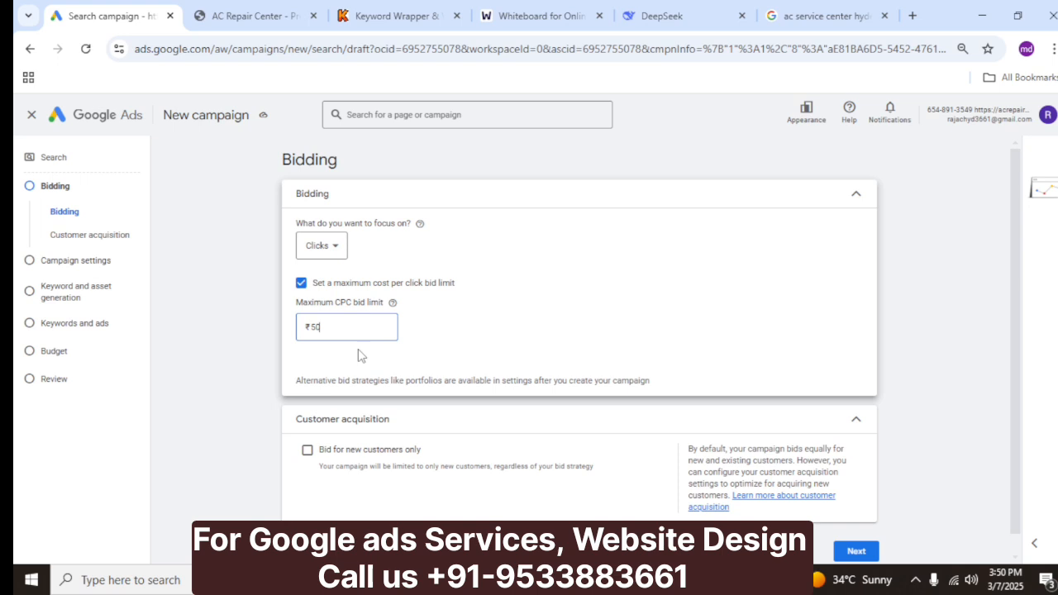
scroll(361, 355, "down", 1)
left_click_drag(327, 308, 301, 314)
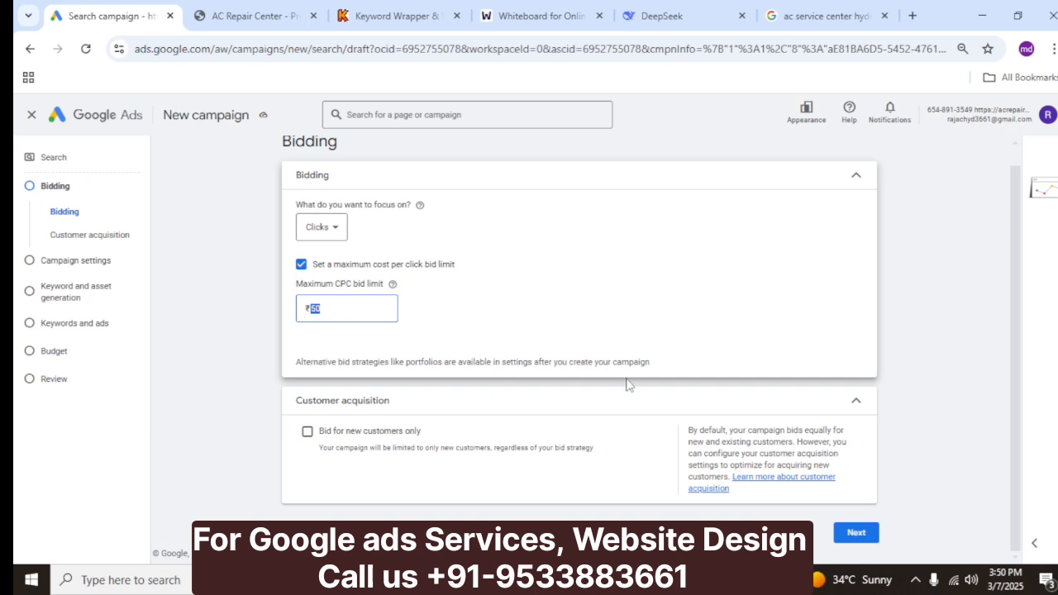
Check the bidding focus options, keep Clicks, and turn the maximum CPC bid limit off and back on at ₹50
left_click(331, 224)
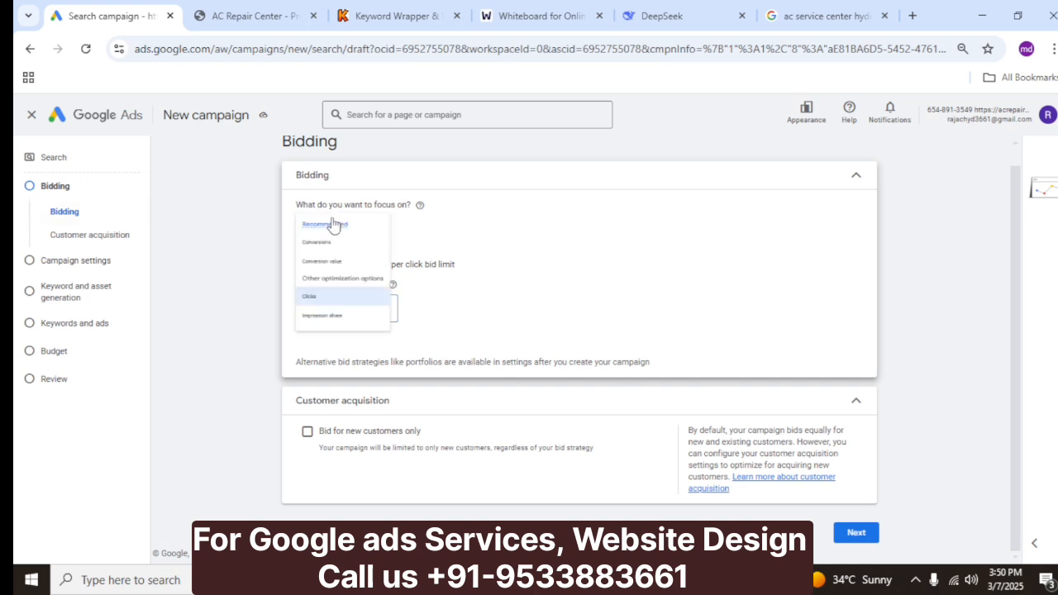
left_click(308, 331)
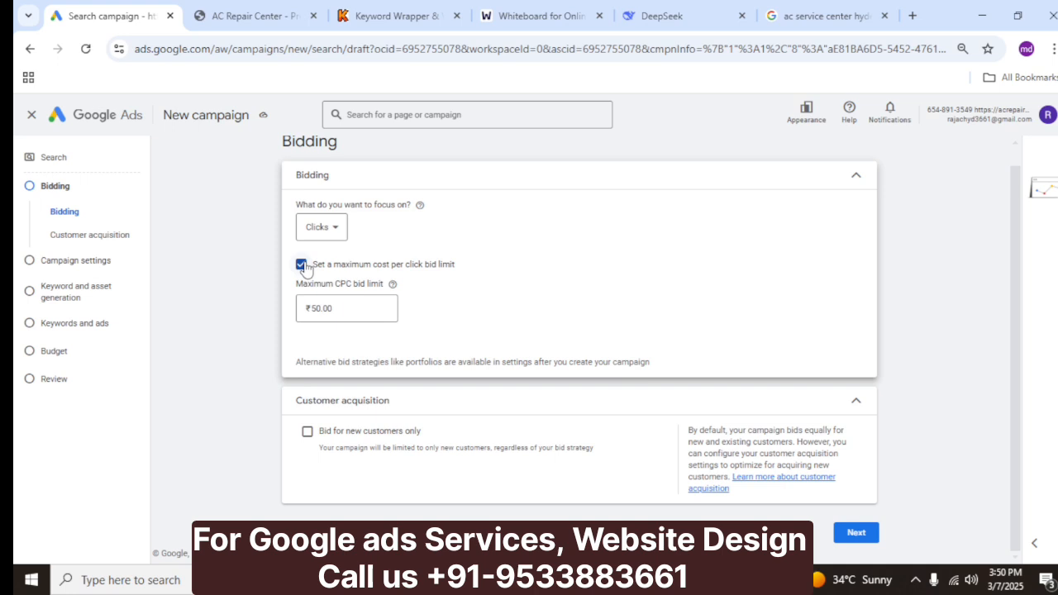
left_click(302, 265)
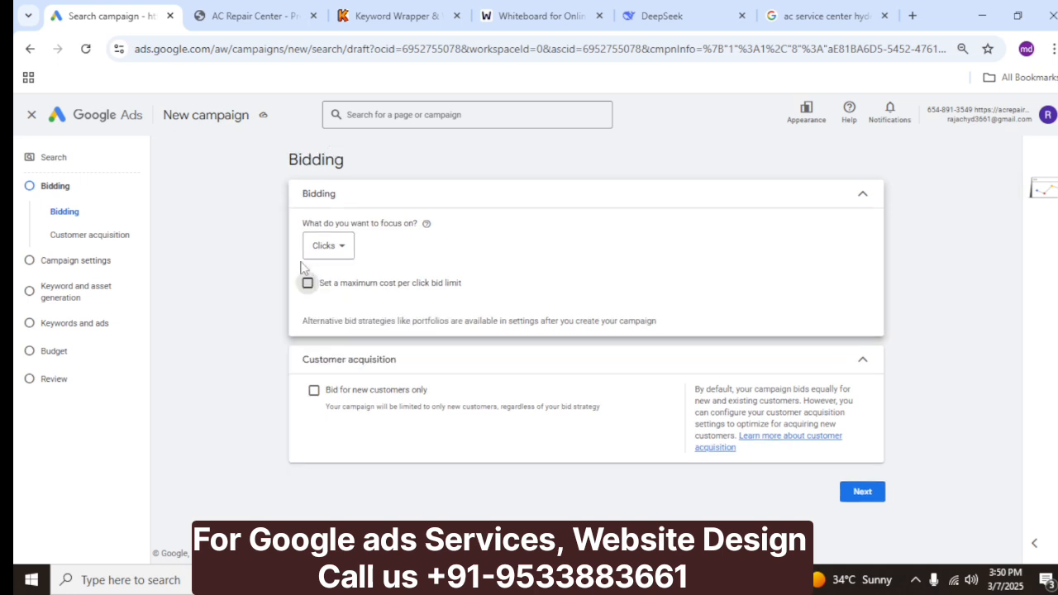
left_click(307, 282)
left_click(339, 329)
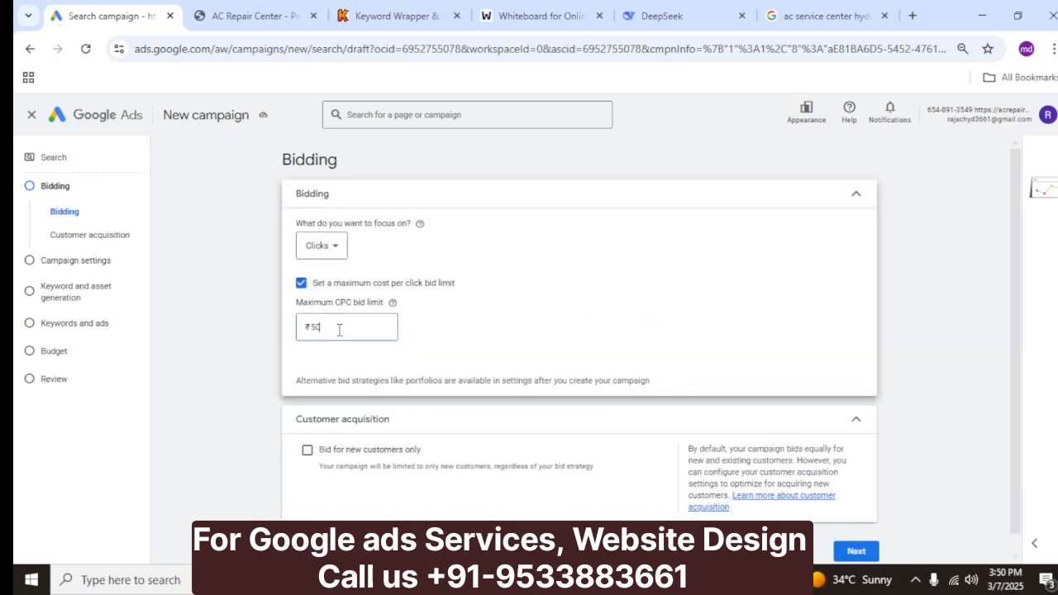
double_click(339, 325)
Proceed to the campaign settings, exclude the Google Search Partners Network and Display Network, and collapse the Networks section
left_click(853, 533)
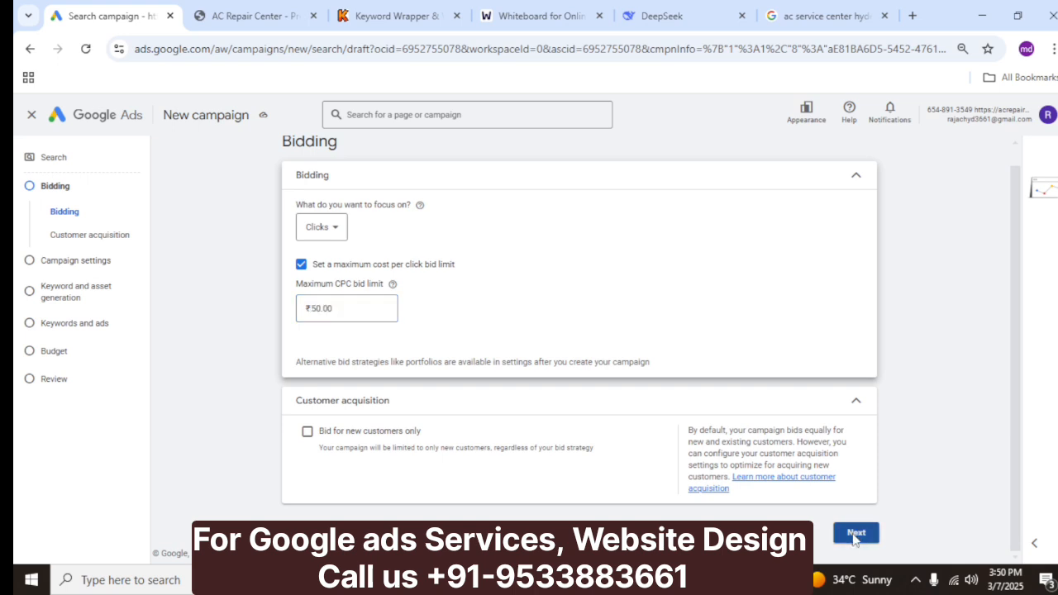
left_click(303, 226)
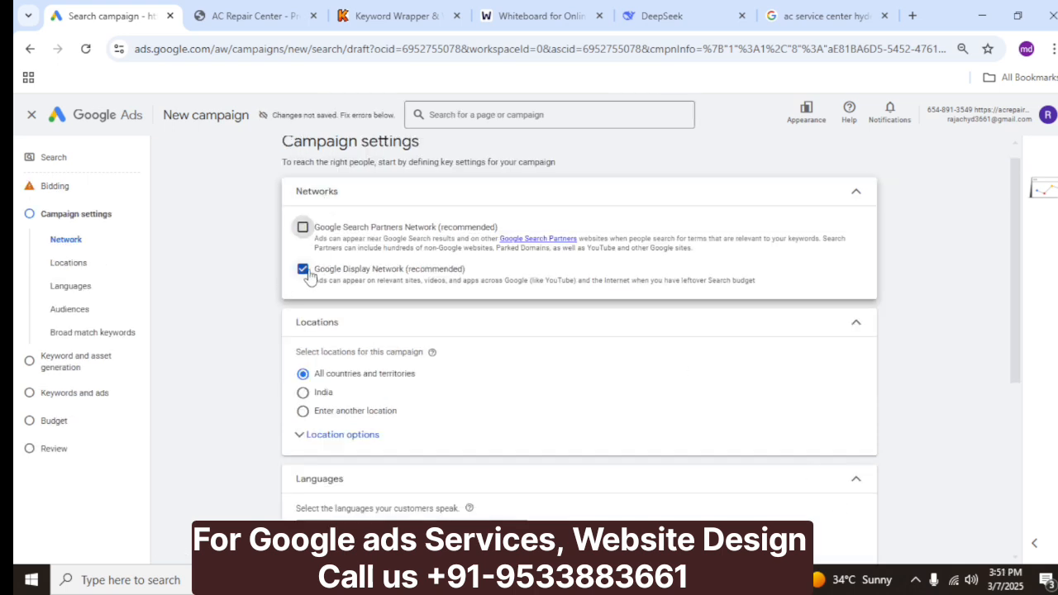
left_click(302, 268)
left_click(847, 195)
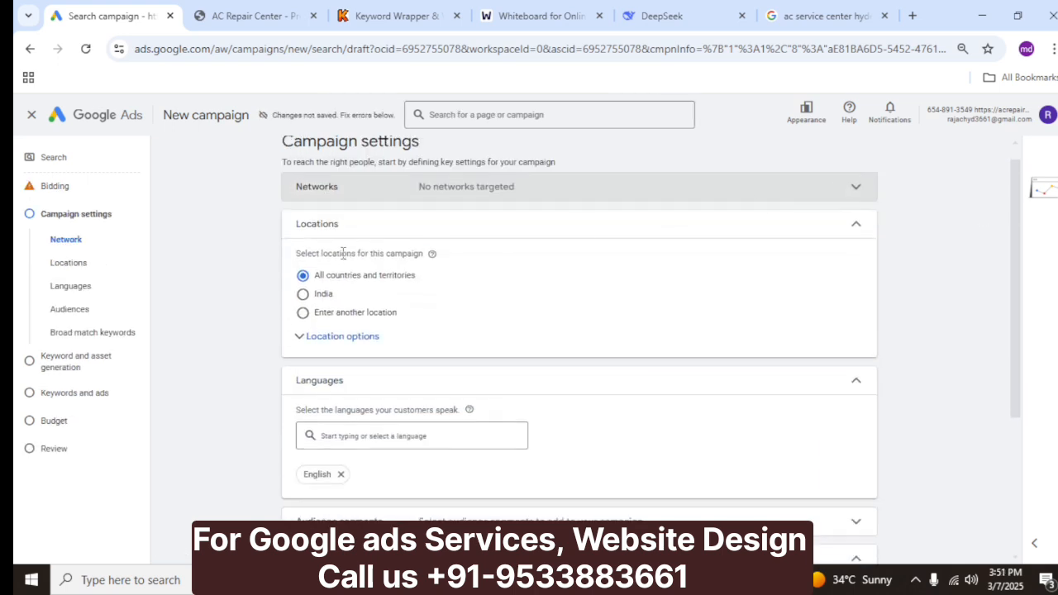
Choose to enter another location, search for hyderabad and include Hyderabad, Telangana, India city as the target
left_click(308, 313)
left_click(348, 348)
type("hy")
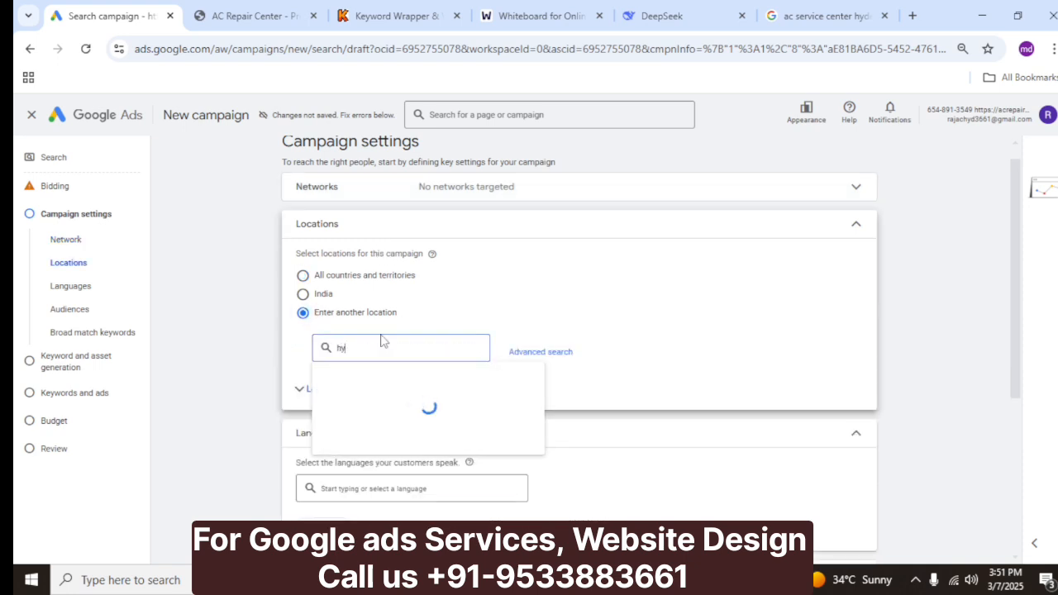
type("derabad")
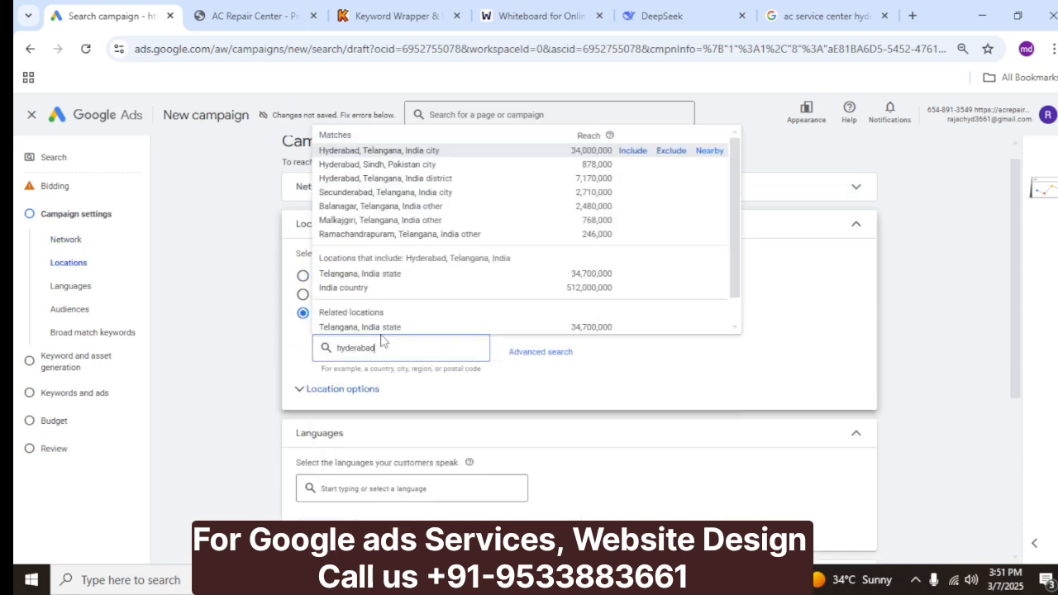
left_click(631, 151)
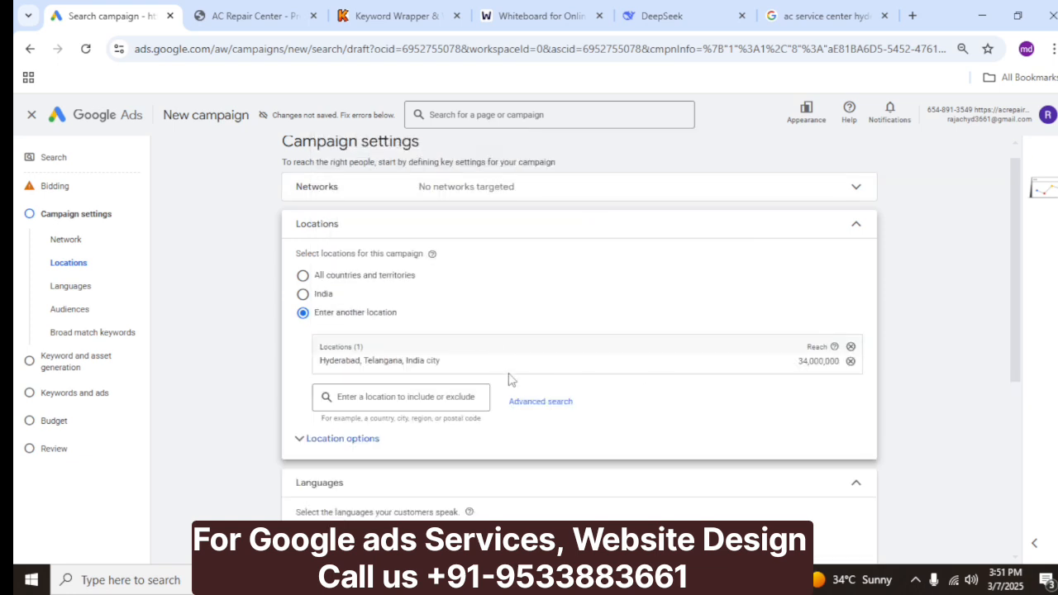
Examine the radius and bulk location options in the advanced location search, and close it without saving
left_click(545, 405)
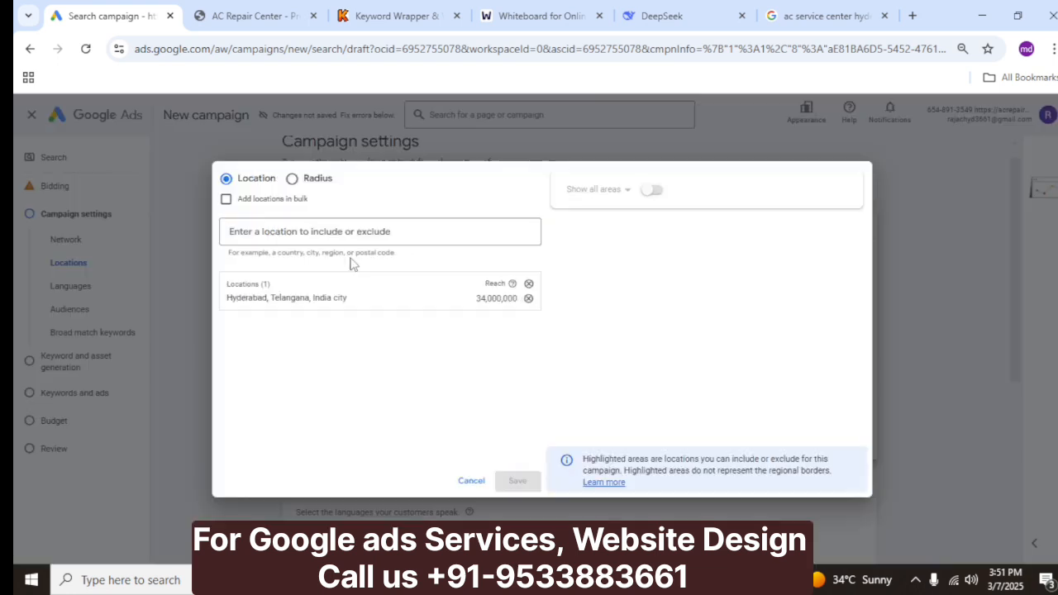
left_click(307, 178)
left_click(286, 235)
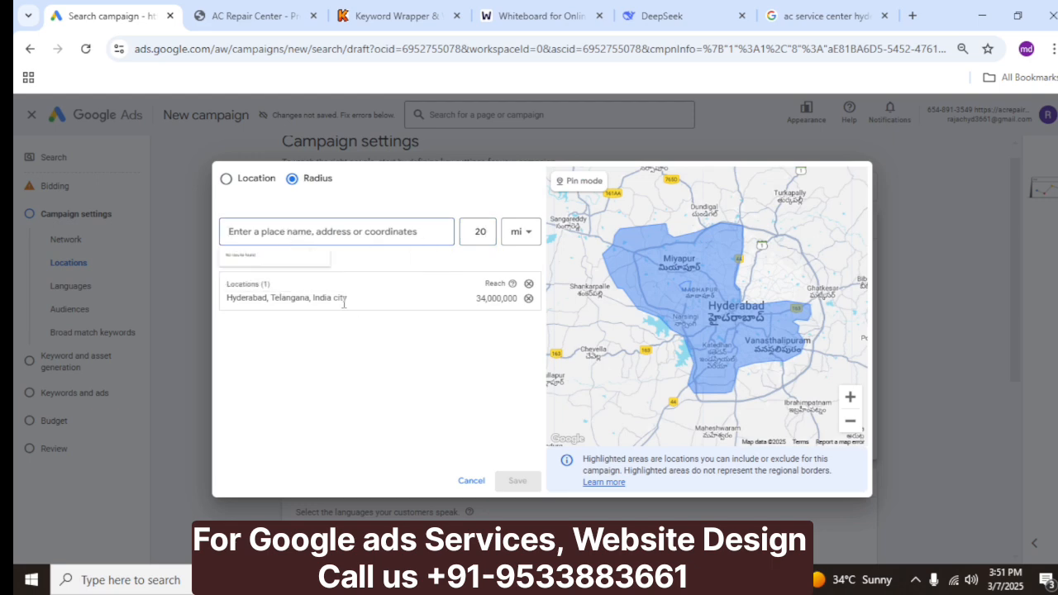
left_click(227, 178)
left_click(266, 199)
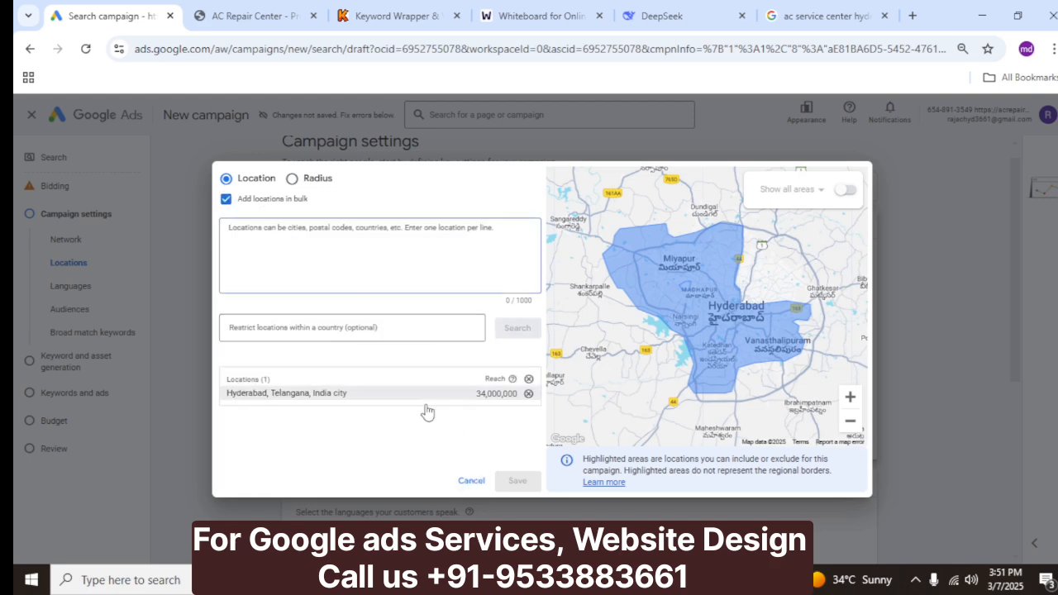
left_click(302, 259)
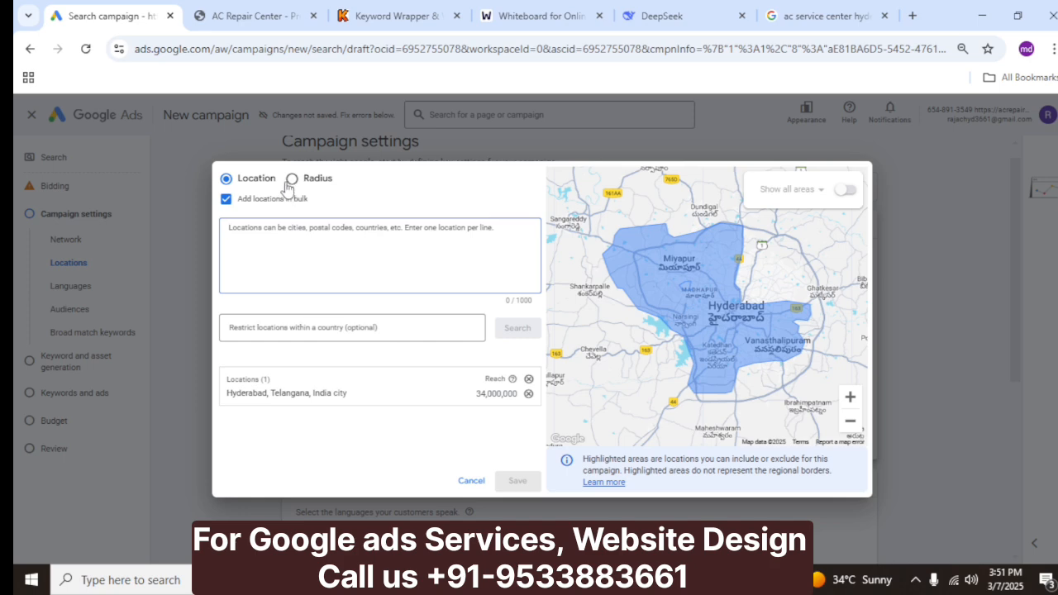
left_click(206, 177)
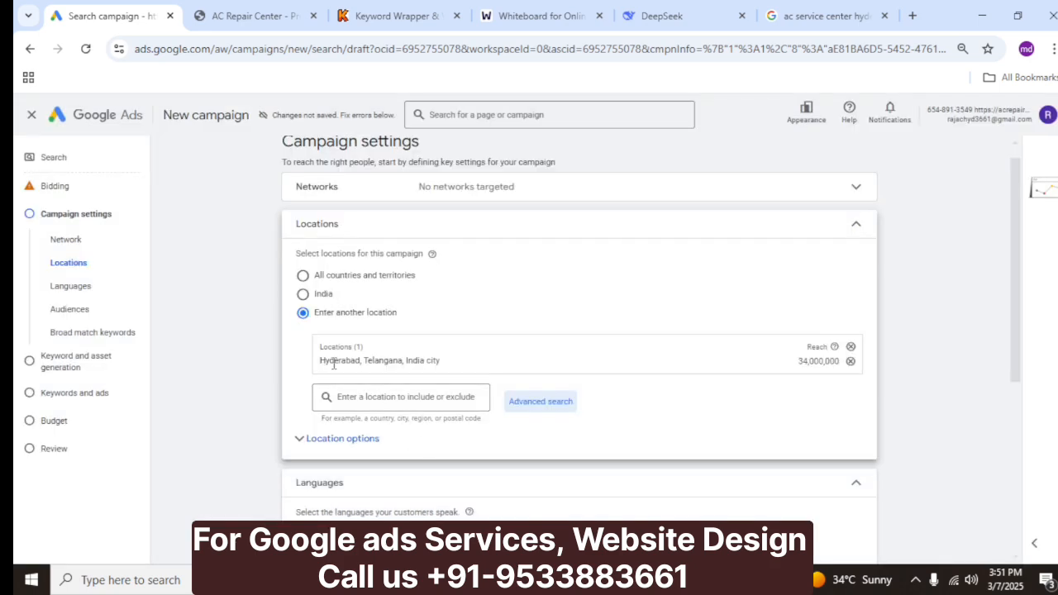
Expand the location options and restrict targeting to Presence: people in or regularly in the included locations
left_click_drag(321, 361, 403, 364)
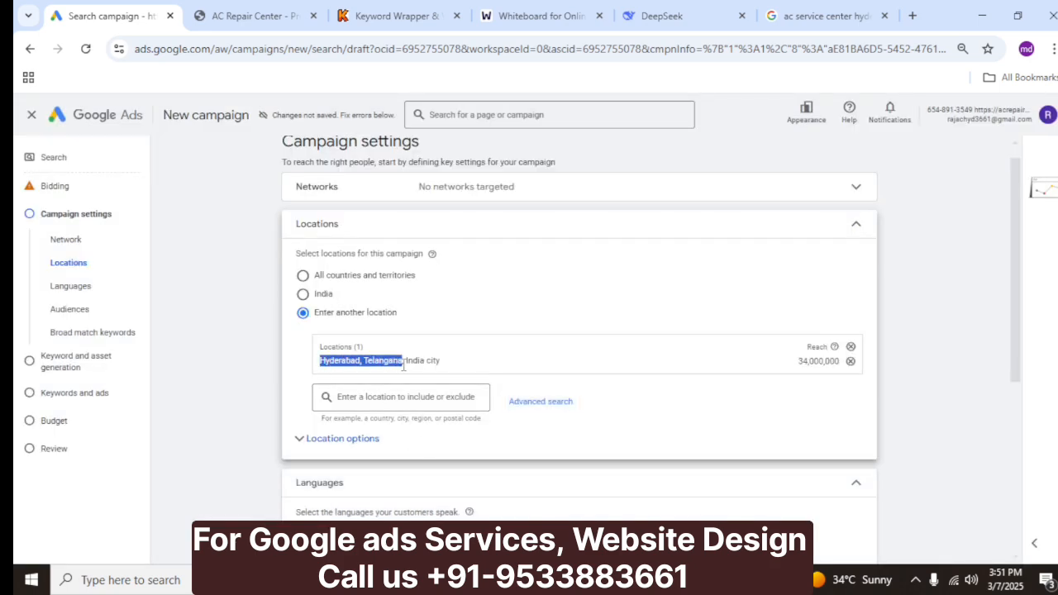
left_click(330, 365)
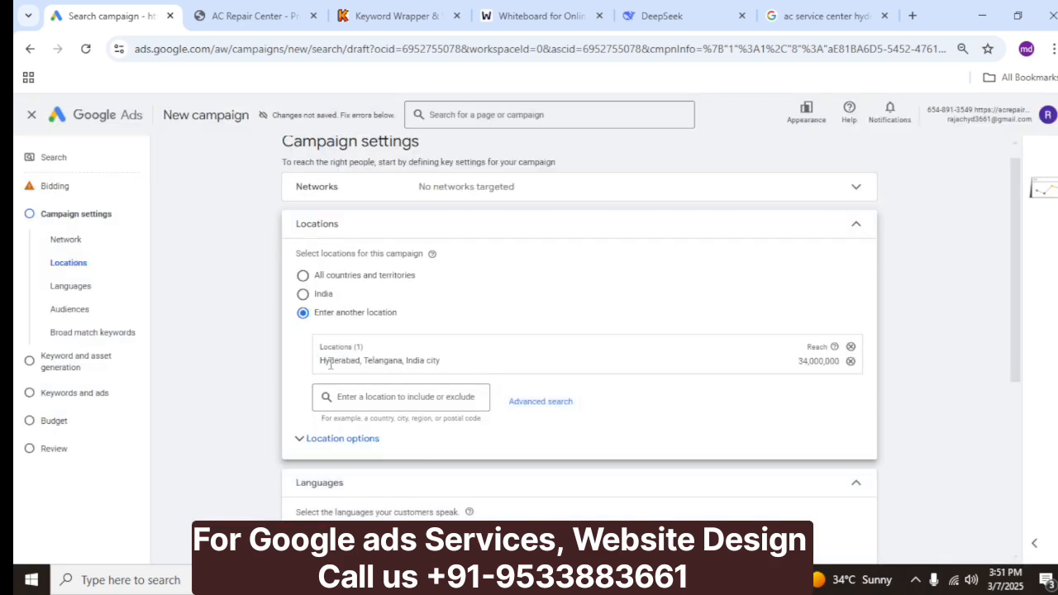
left_click(320, 442)
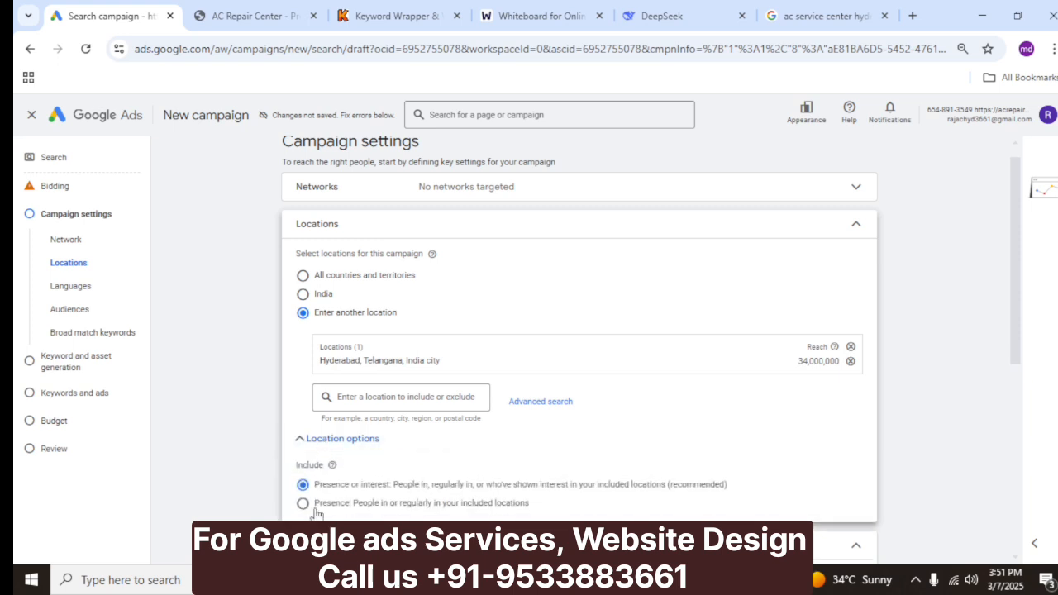
scroll(317, 512, "down", 2)
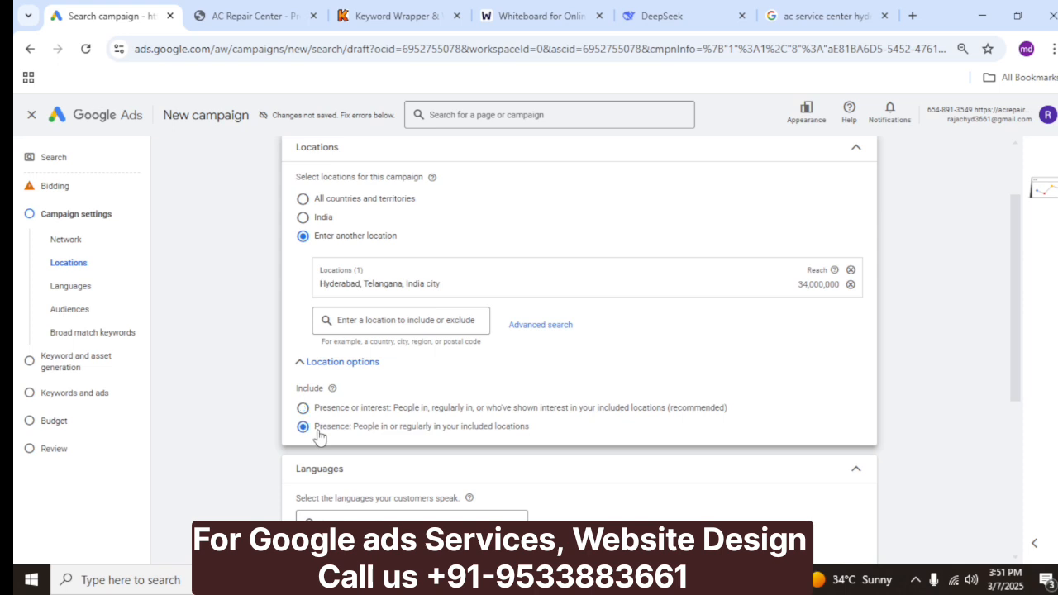
Remove English so the campaign targets all languages, proceed and skip the keyword and asset generation
scroll(319, 436, "down", 4)
left_click(344, 255)
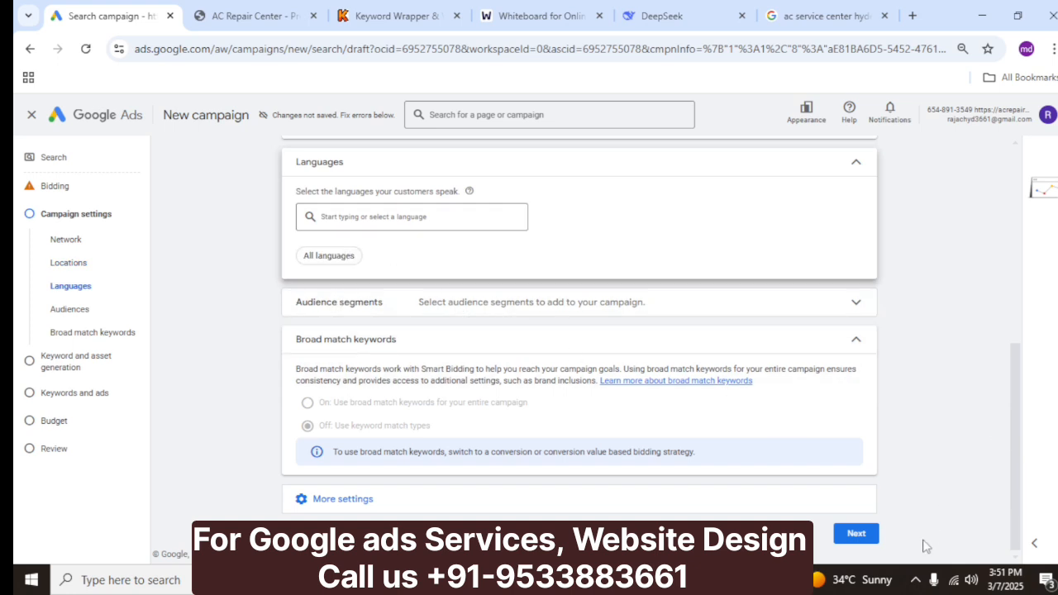
left_click(859, 537)
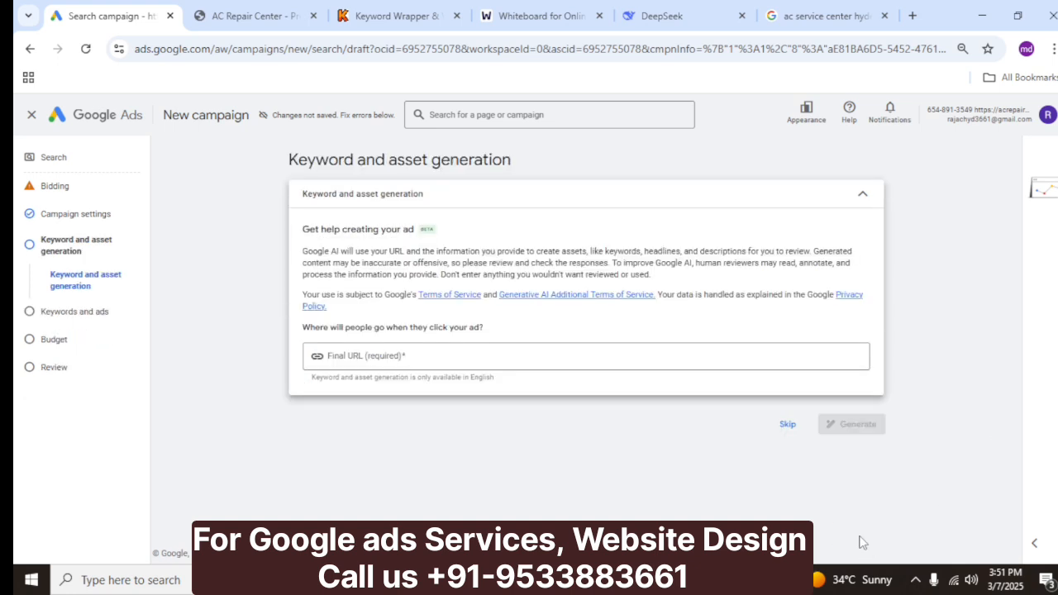
left_click(788, 424)
Copy the phrase match keyword list from the Keyword Match Type Tool and paste it into the ad group's keywords
scroll(306, 375, "down", 2)
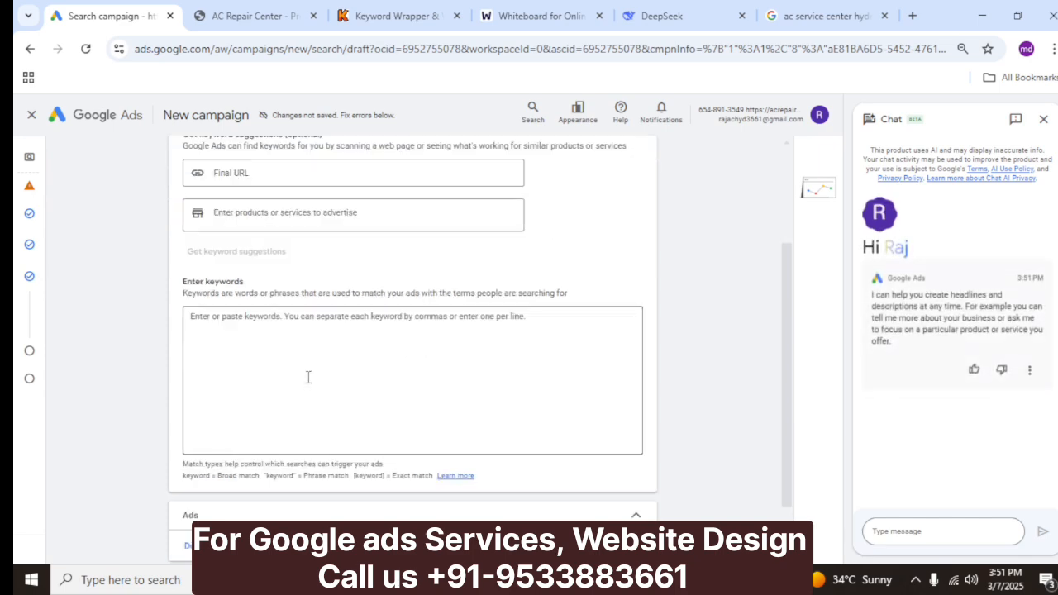
left_click(388, 16)
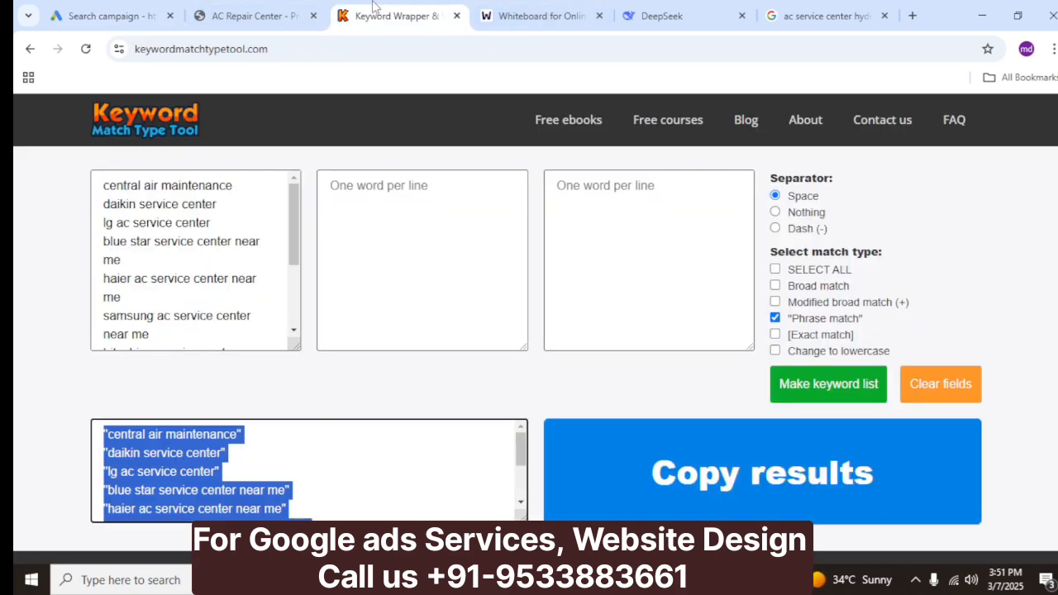
left_click(188, 469)
left_click(235, 15)
left_click(116, 16)
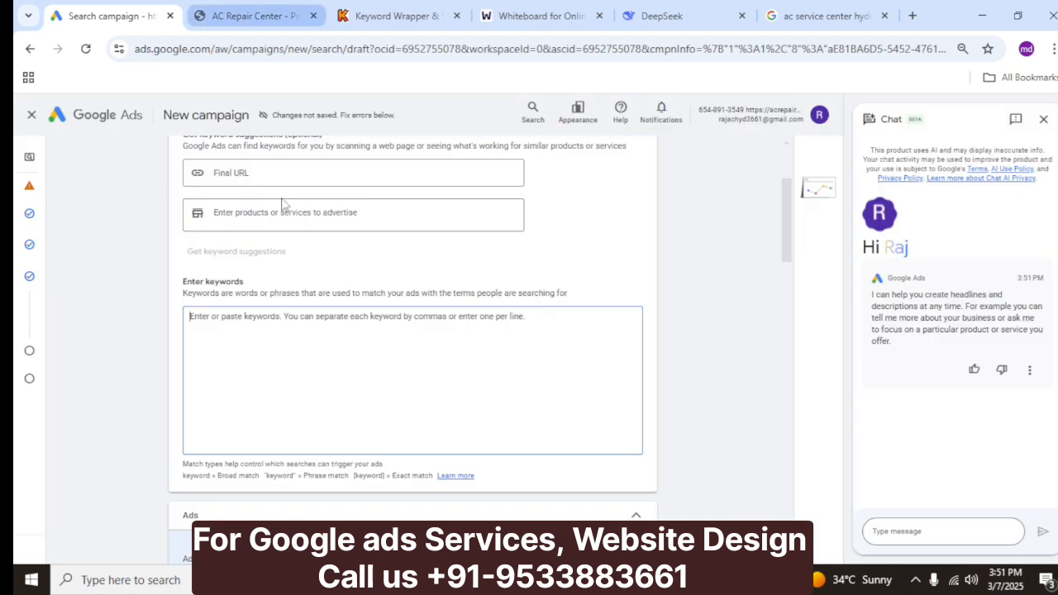
type("\"central air maintenance\" \"daikin service center\" \"lg ac service center\" \"blue star service center near me\" \"haier ac service center near me\" \"samsung ac service center near me\" \"hitachi ac service centre\" \"lg repair center\" \"mitsubishi ac service center\" \"voltas ac service center\"")
scroll(274, 366, "down", 6)
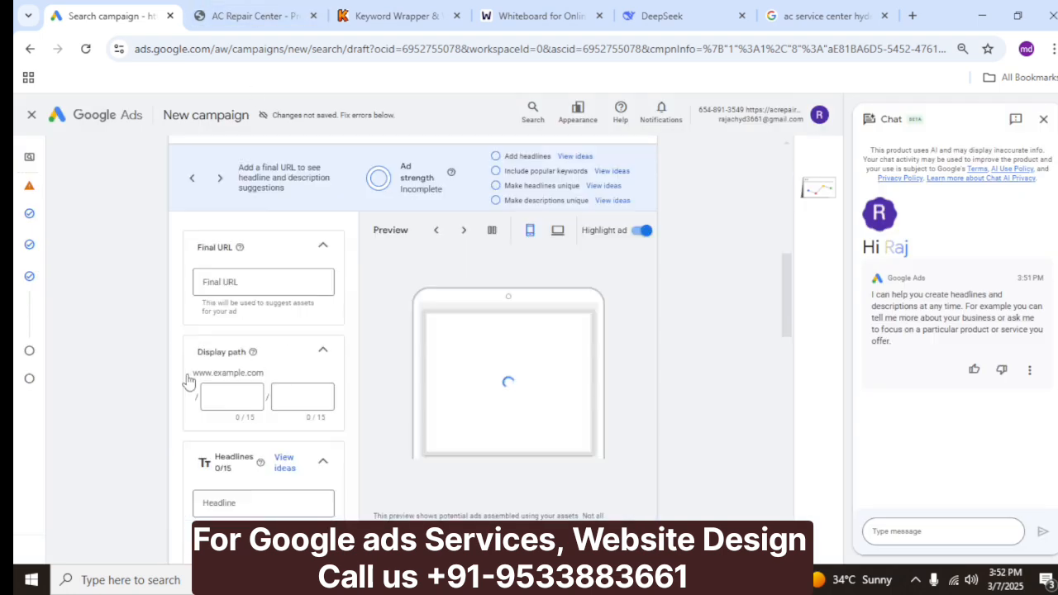
Collapse the Keywords and Ads sections of Ad group 1 to view the ad group's structure
scroll(640, 264, "up", 4)
scroll(644, 386, "up", 4)
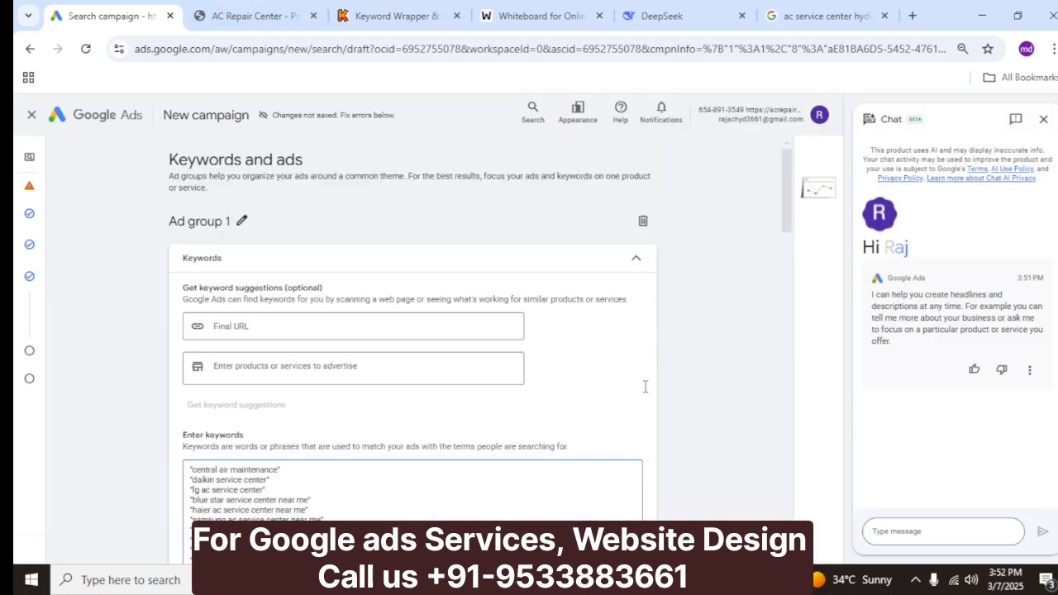
left_click(635, 263)
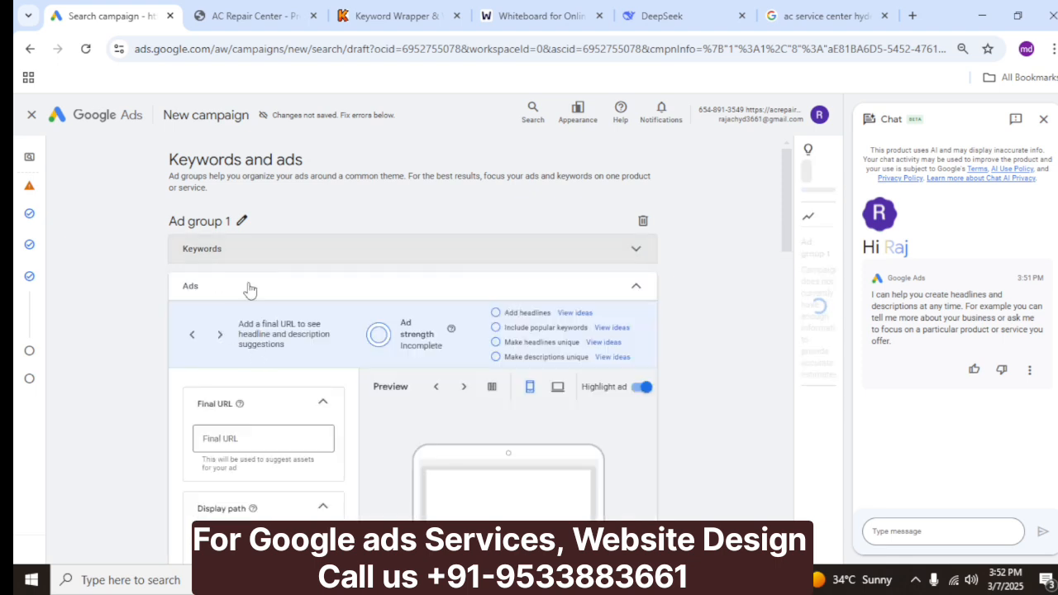
left_click(635, 286)
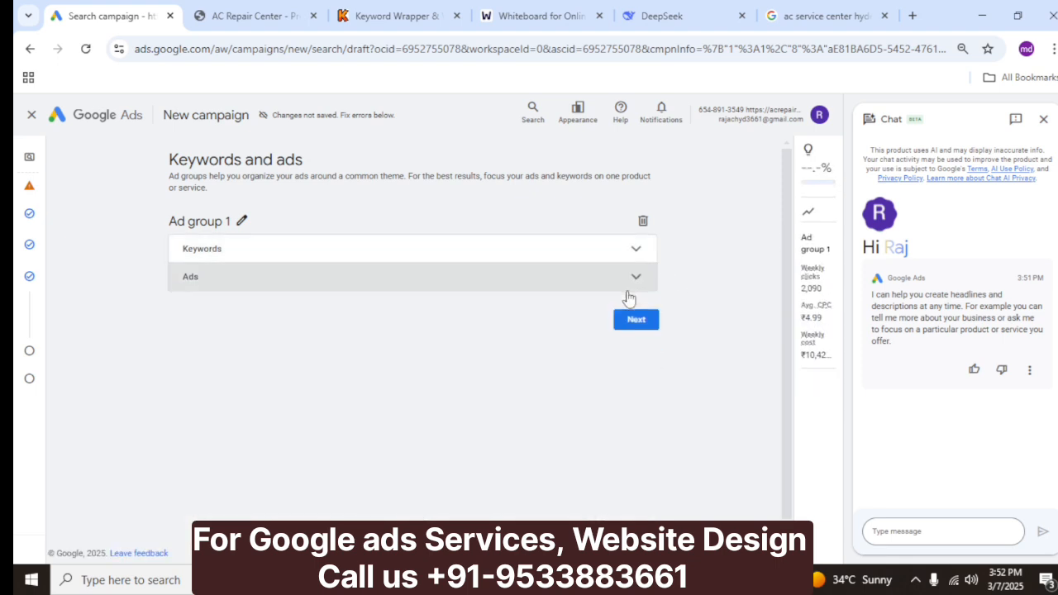
Reopen the Ads section, close the blank responsive search ad form without filling it in, and proceed to the budget
left_click(237, 284)
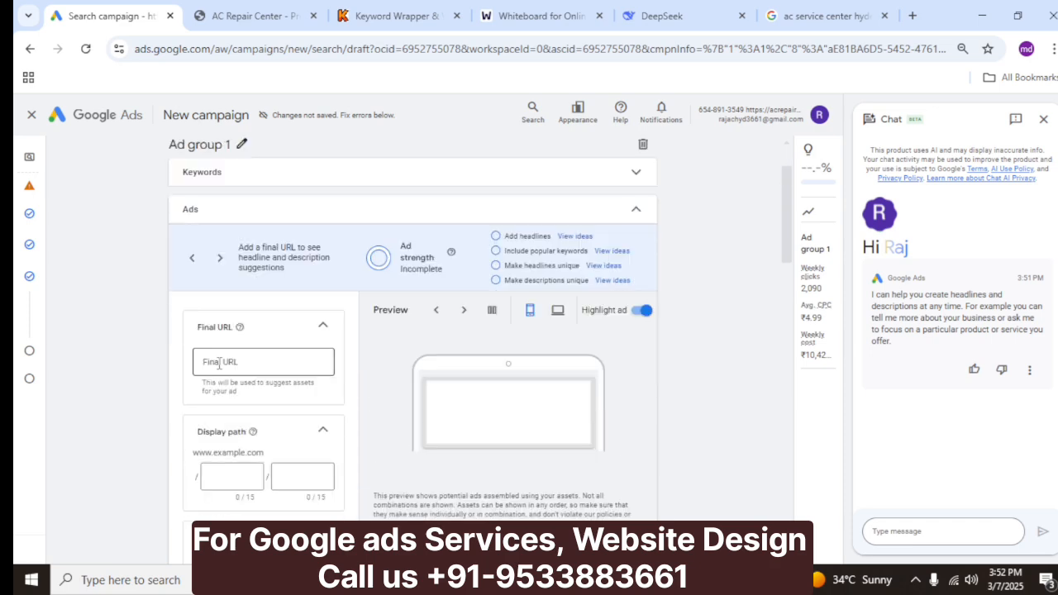
scroll(280, 345, "down", 2)
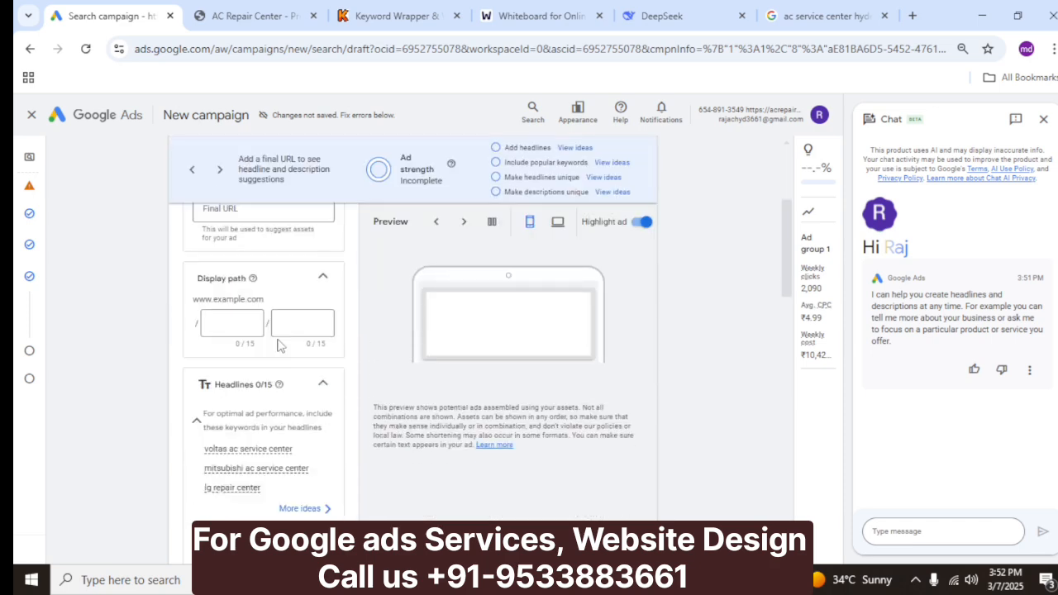
scroll(279, 346, "down", 4)
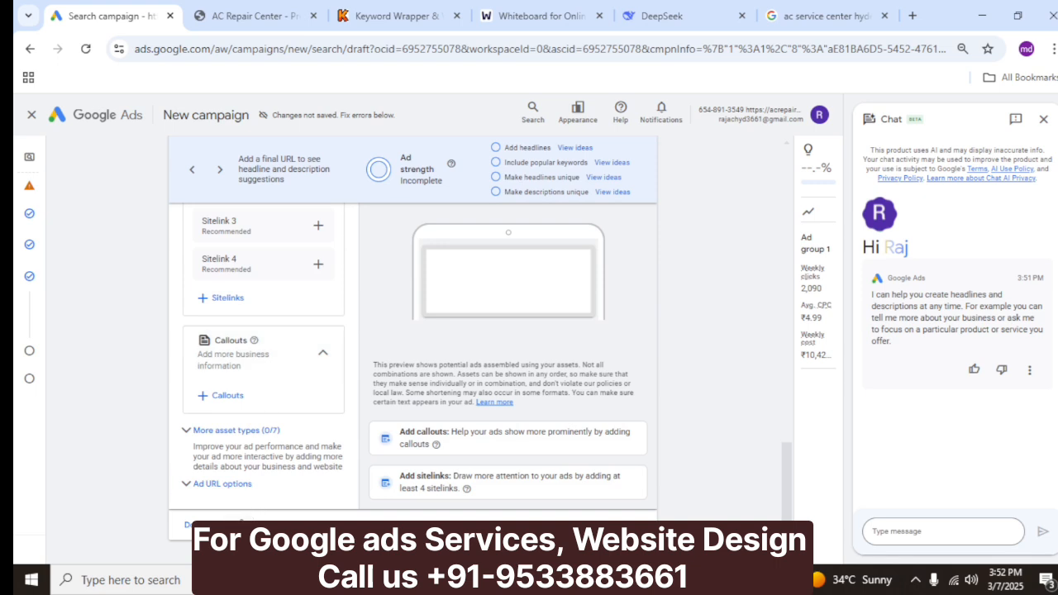
left_click(238, 521)
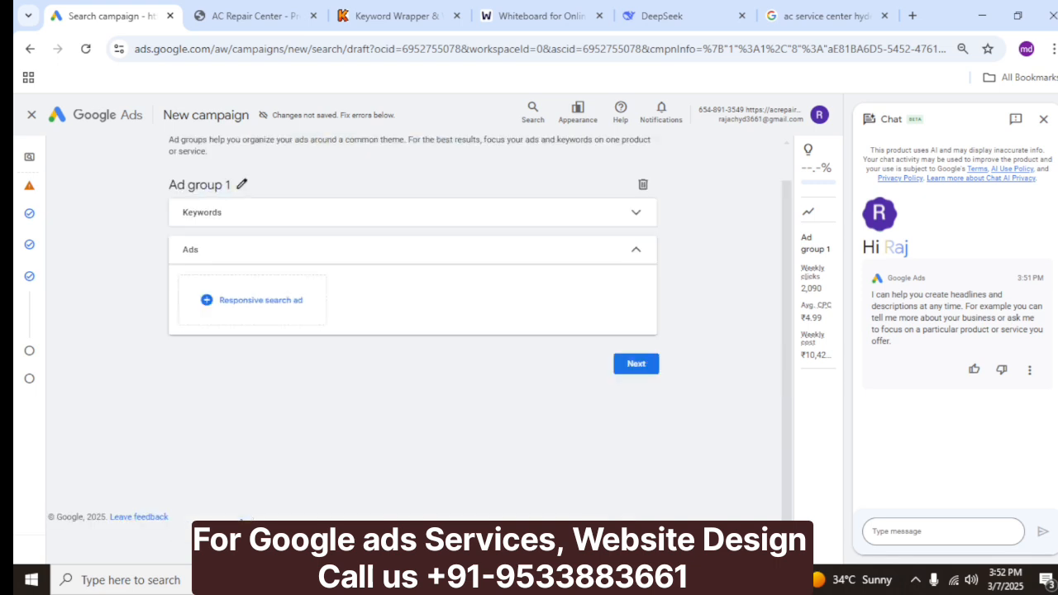
left_click(636, 364)
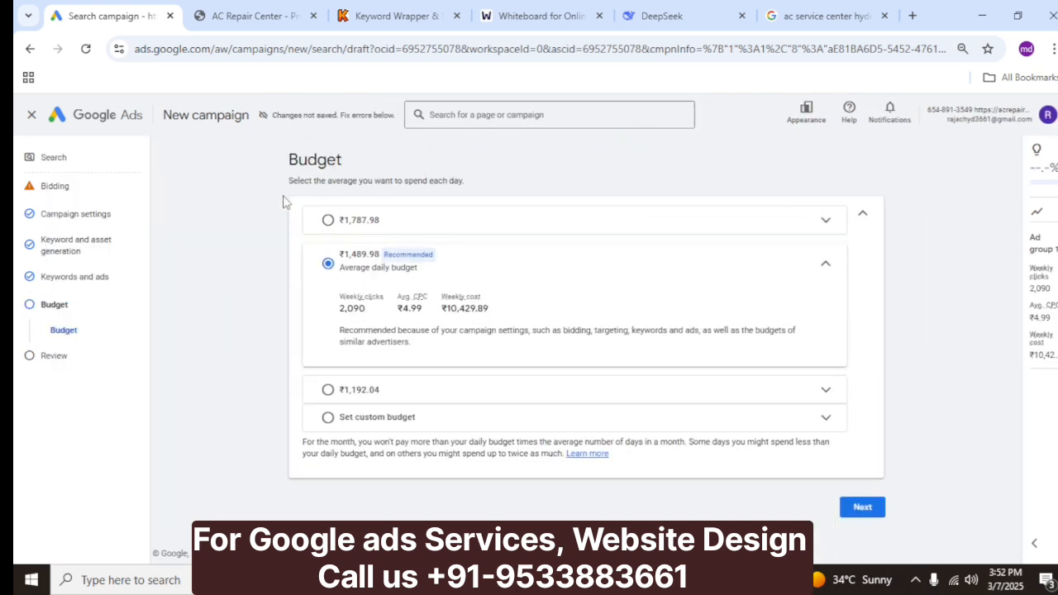
Select the ₹1,787.98 daily budget option and examine its estimated weekly clicks, average CPC and weekly cost
left_click(328, 417)
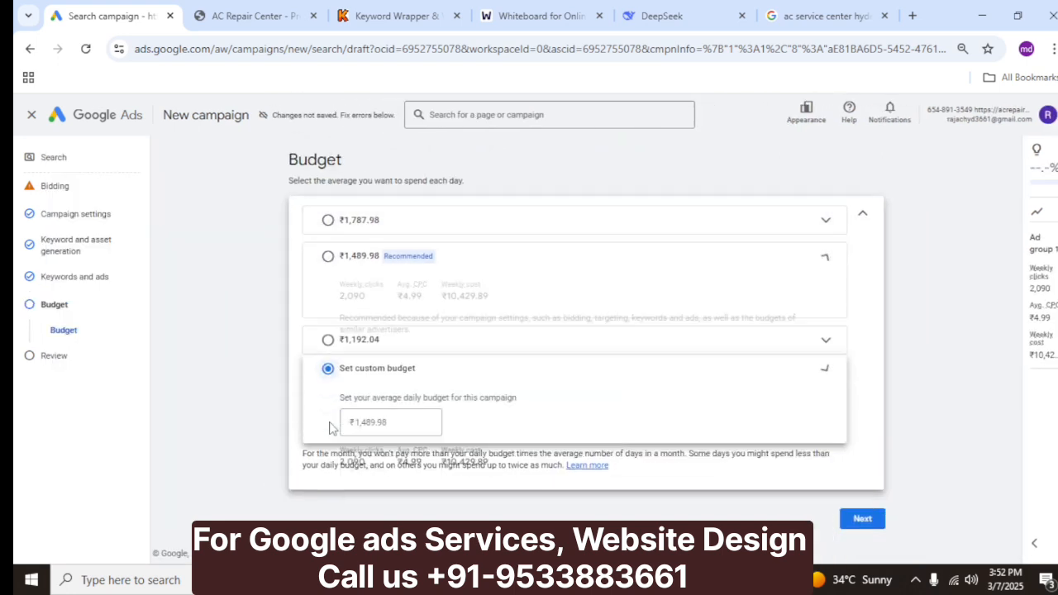
left_click(328, 220)
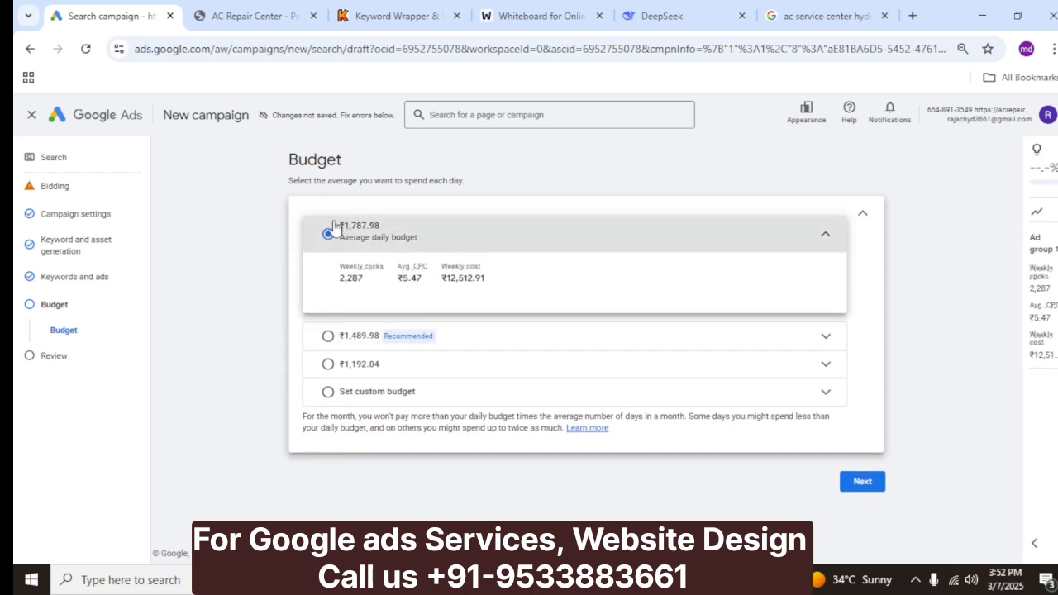
left_click_drag(334, 225, 440, 232)
left_click(371, 232)
left_click_drag(330, 291, 490, 286)
left_click(408, 282)
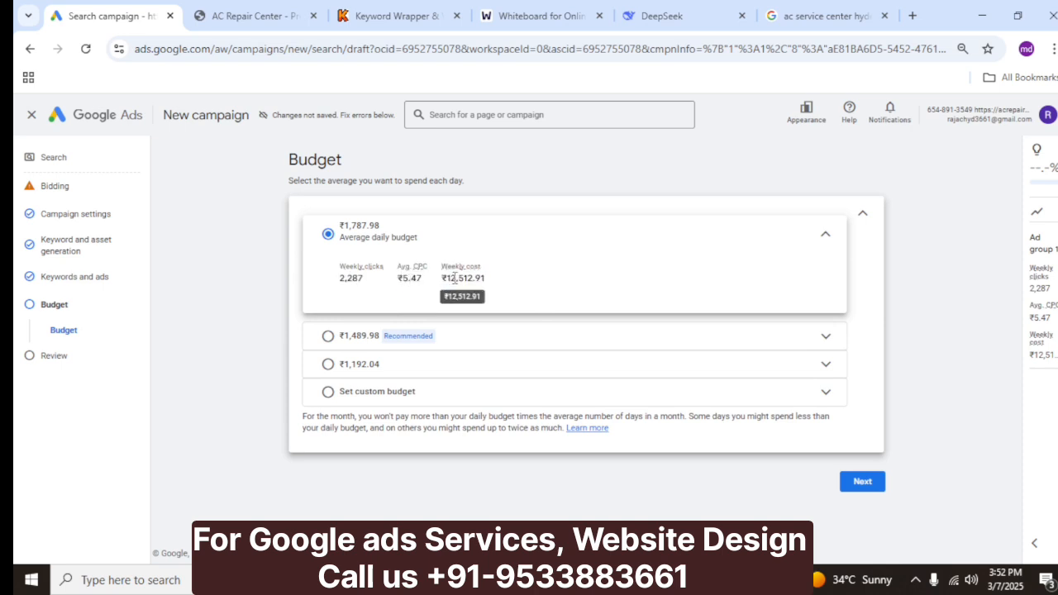
Set a custom average daily budget of ₹200 and proceed to the campaign review
left_click(348, 394)
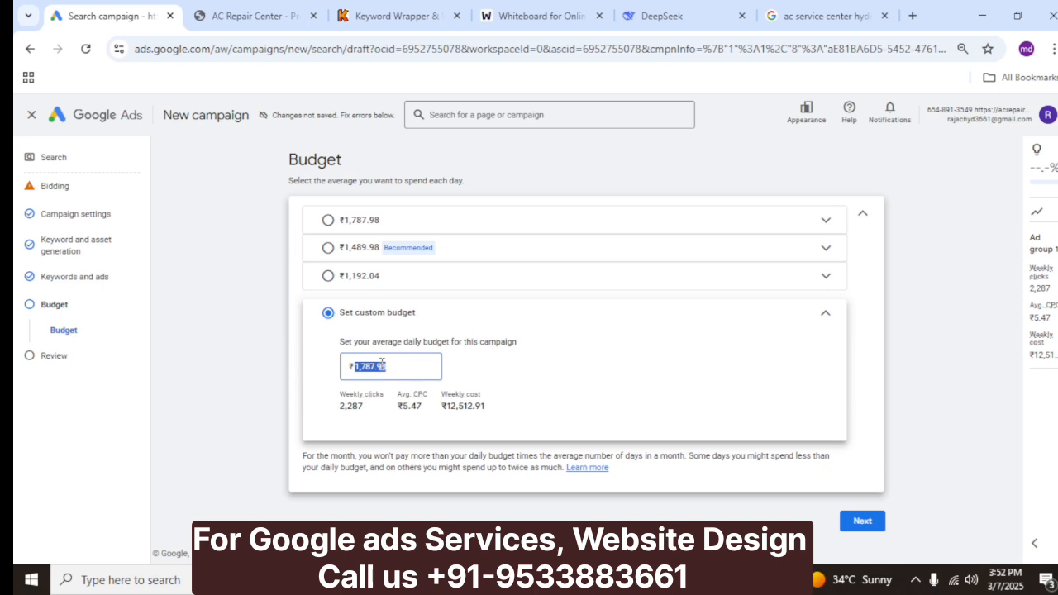
type("200")
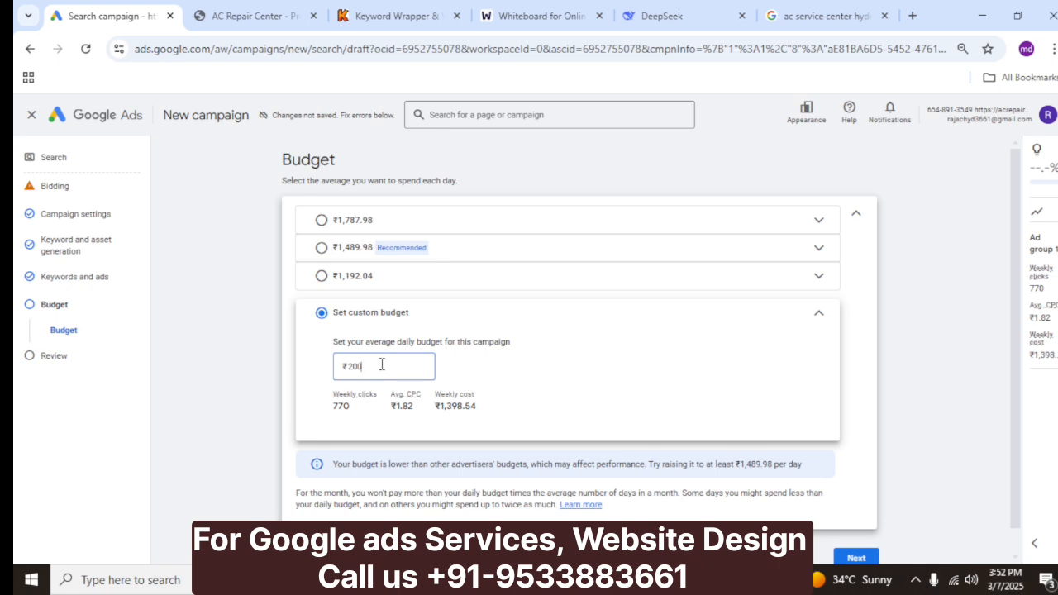
scroll(494, 348, "down", 1)
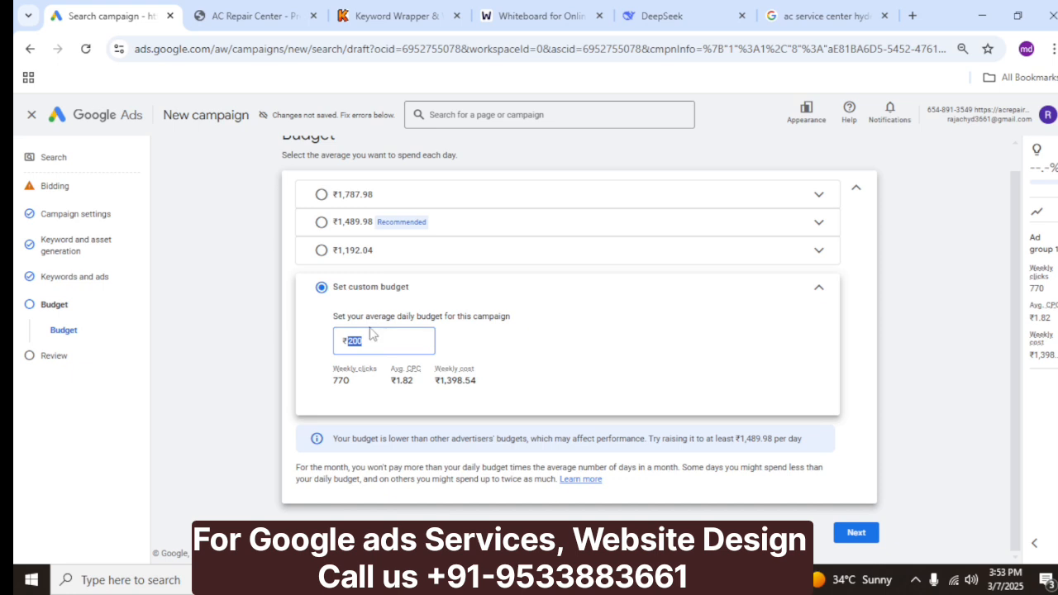
left_click(852, 536)
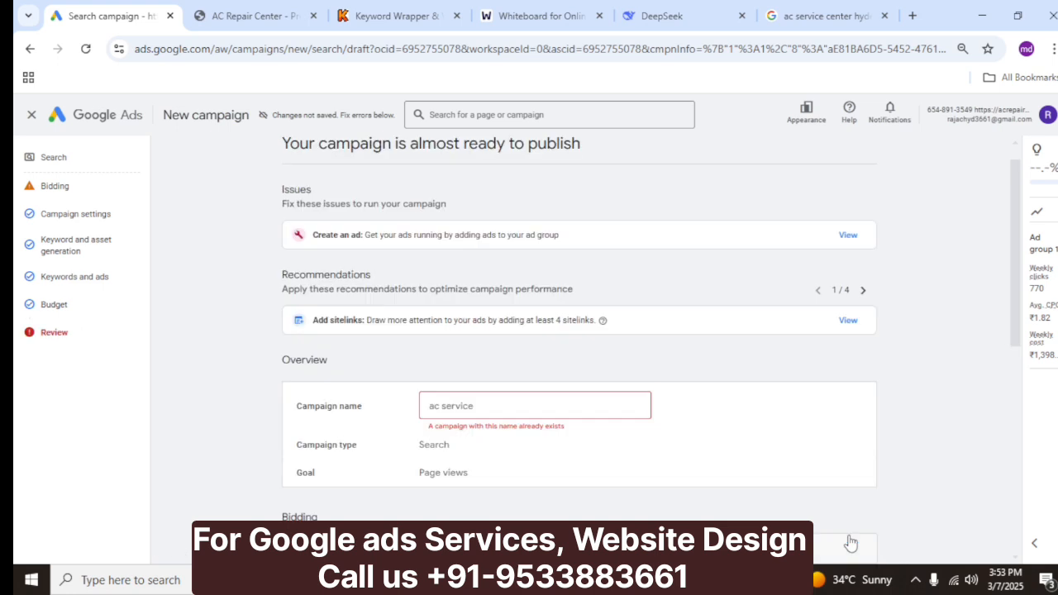
Make the campaign name unique by adding a person's name after "ac service", and publish the campaign despite the missing ad
scroll(641, 252, "down", 4)
scroll(653, 279, "up", 3)
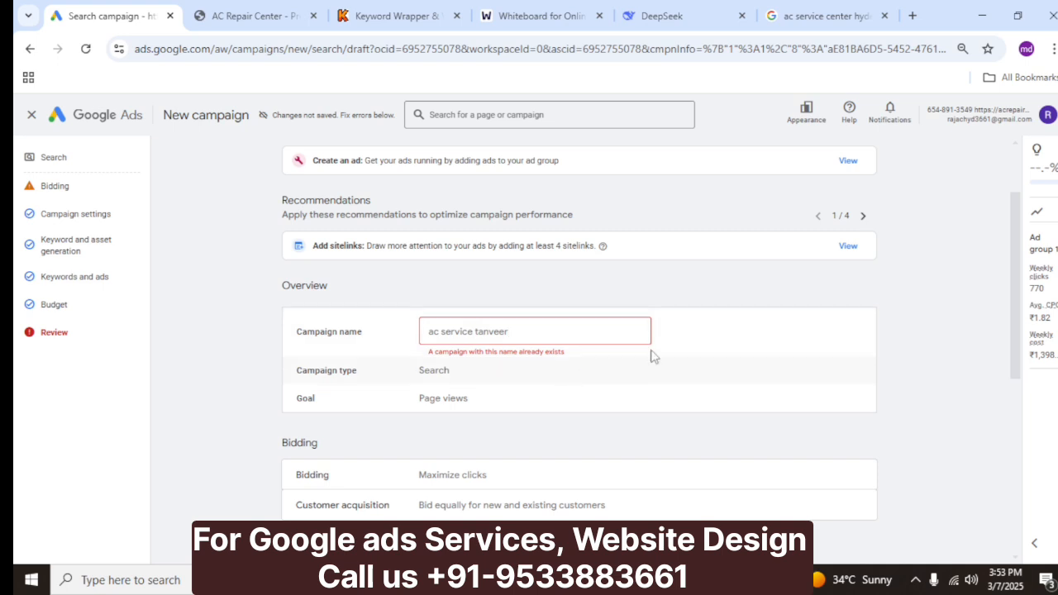
left_click_drag(271, 159, 510, 153)
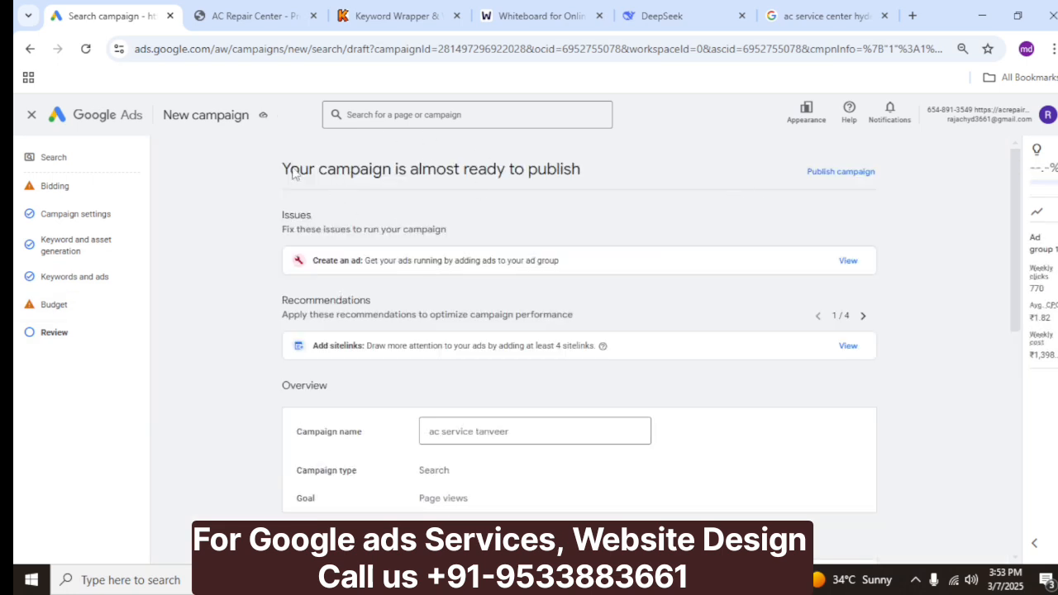
left_click_drag(460, 168, 316, 167)
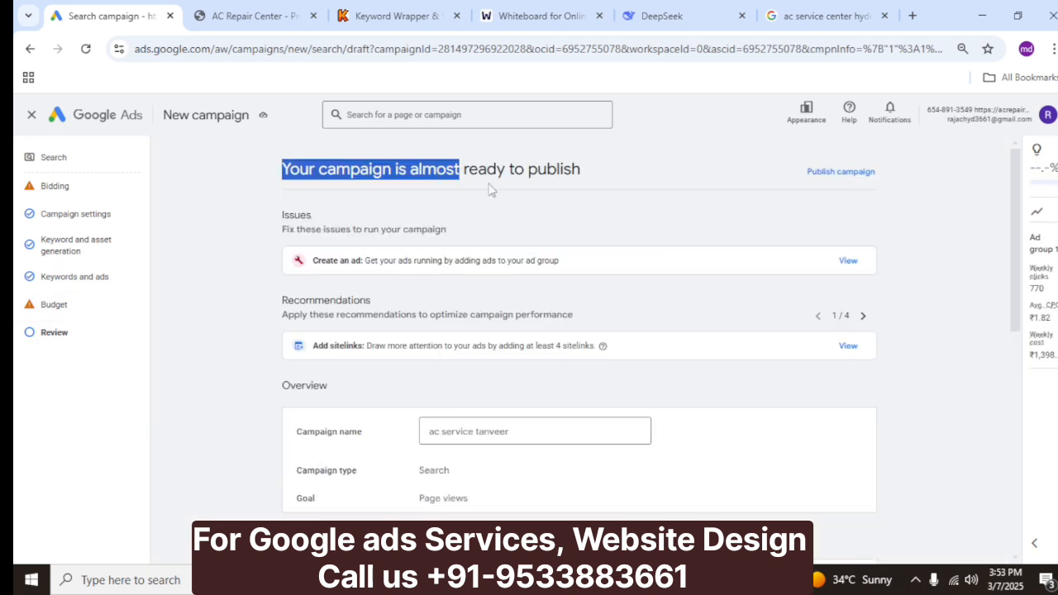
left_click(828, 172)
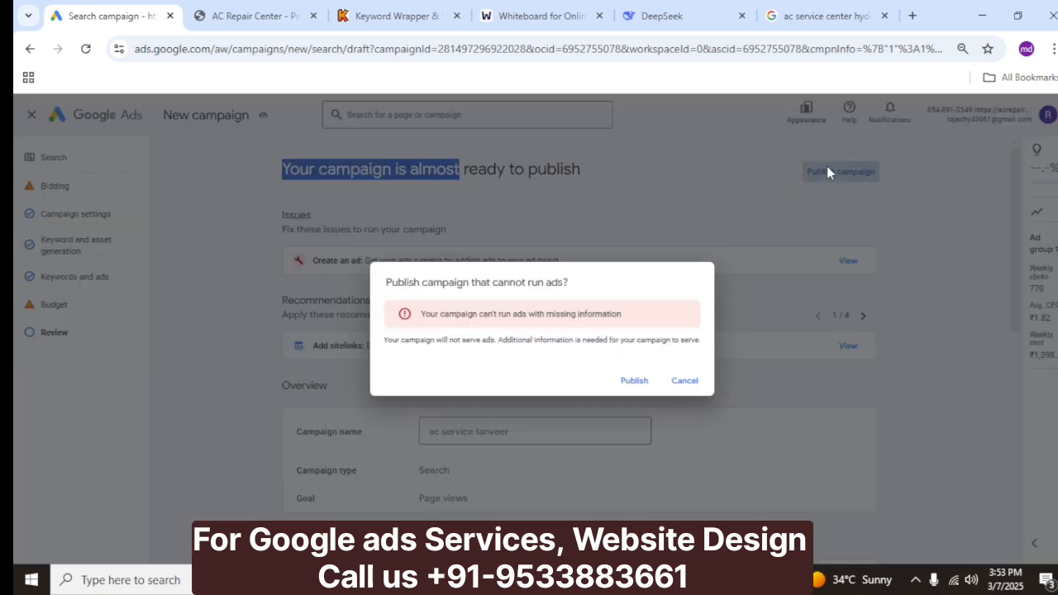
left_click(633, 380)
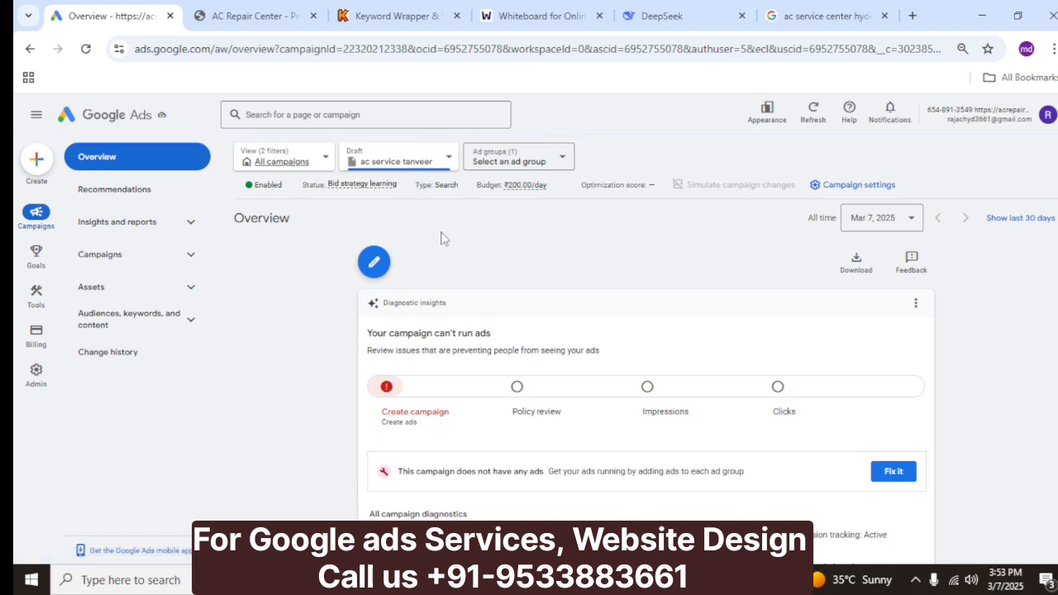
Open Ad group 1 of the newly published campaign, go to its ads and show the ad types that can be created
left_click(184, 259)
left_click(138, 285)
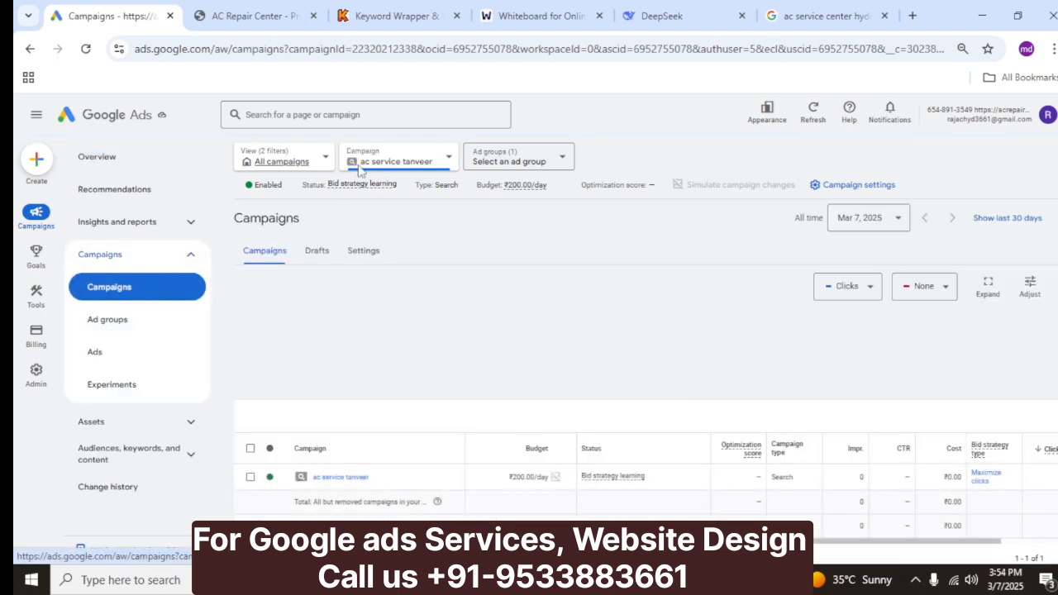
left_click(341, 479)
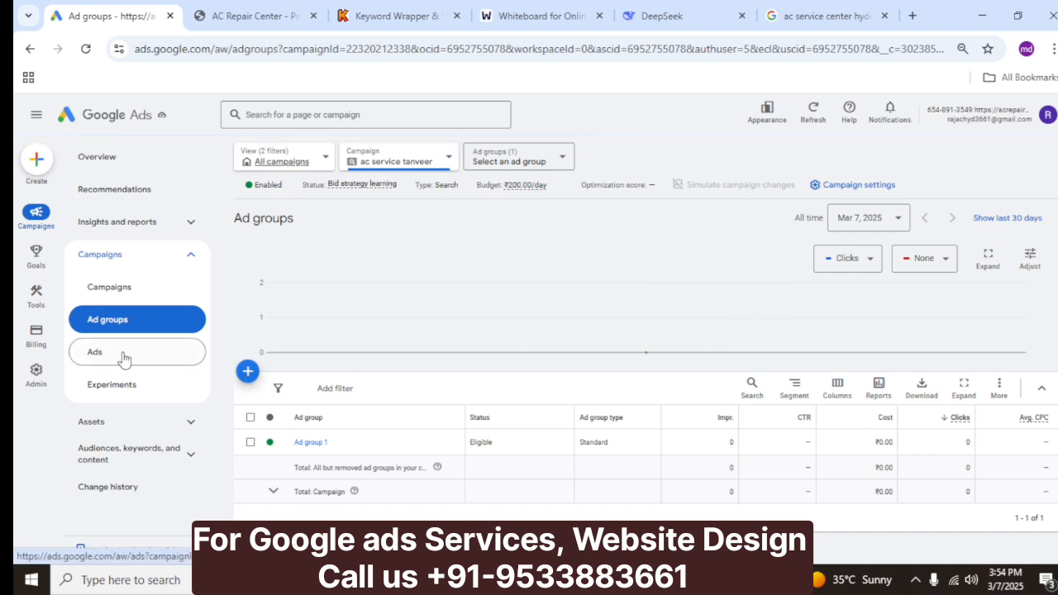
left_click(311, 446)
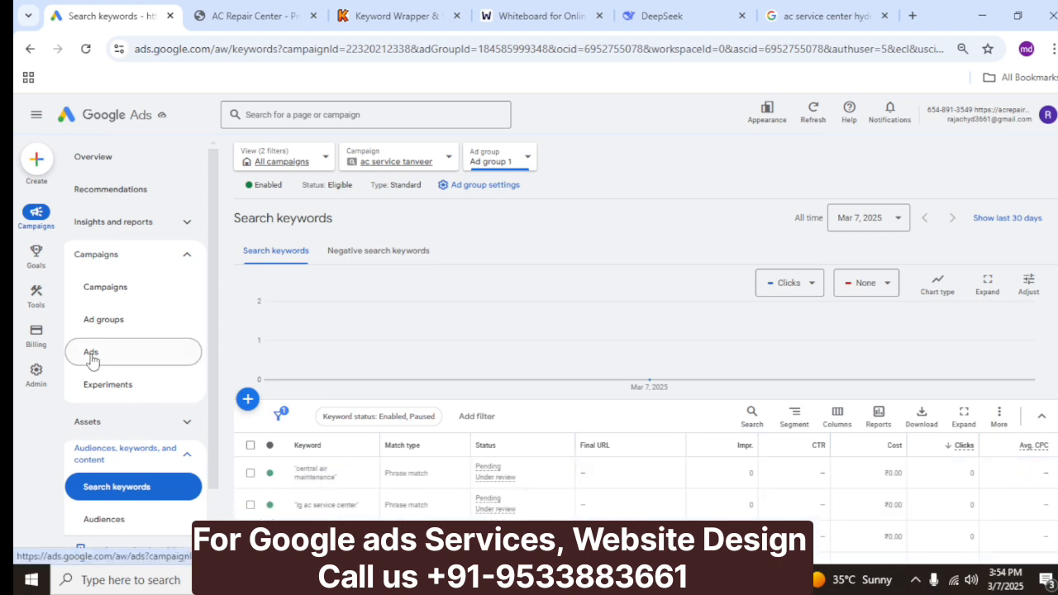
left_click(91, 354)
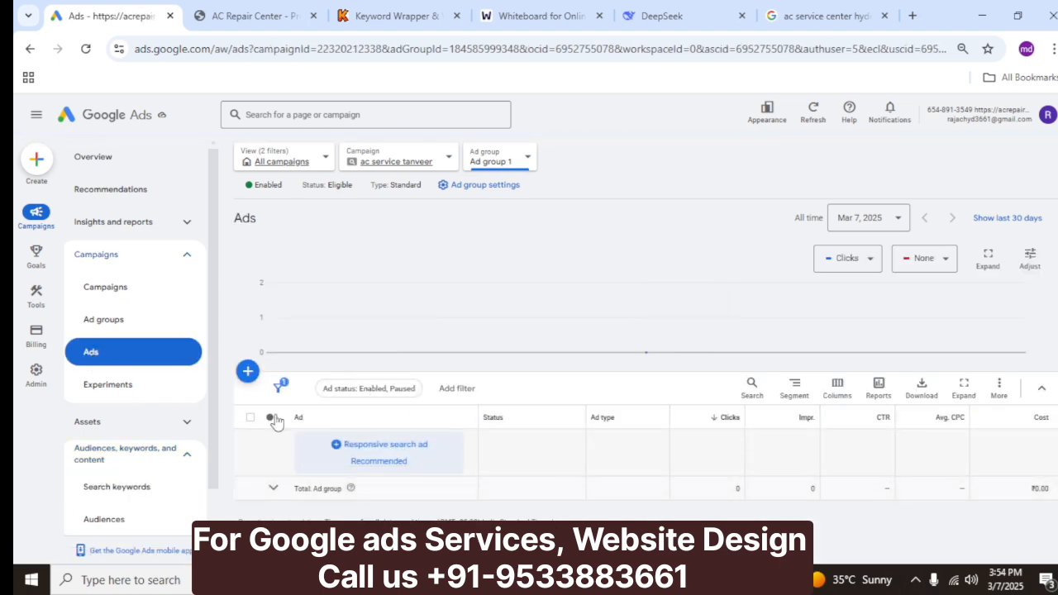
left_click(246, 372)
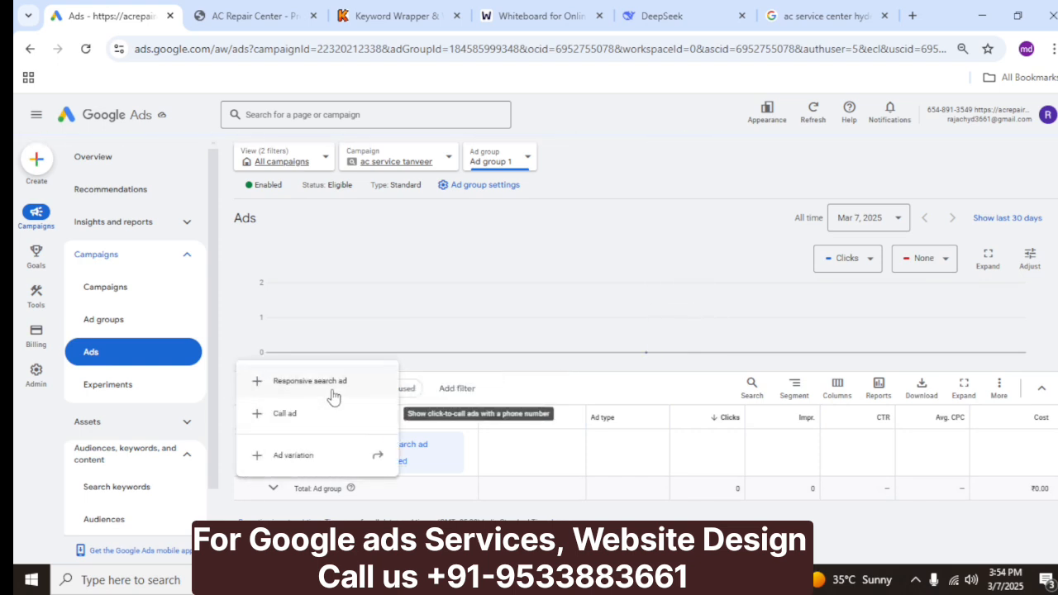
Switch to the Google search page, search for "responsive search ads" and show the image results
key("ctrl+9")
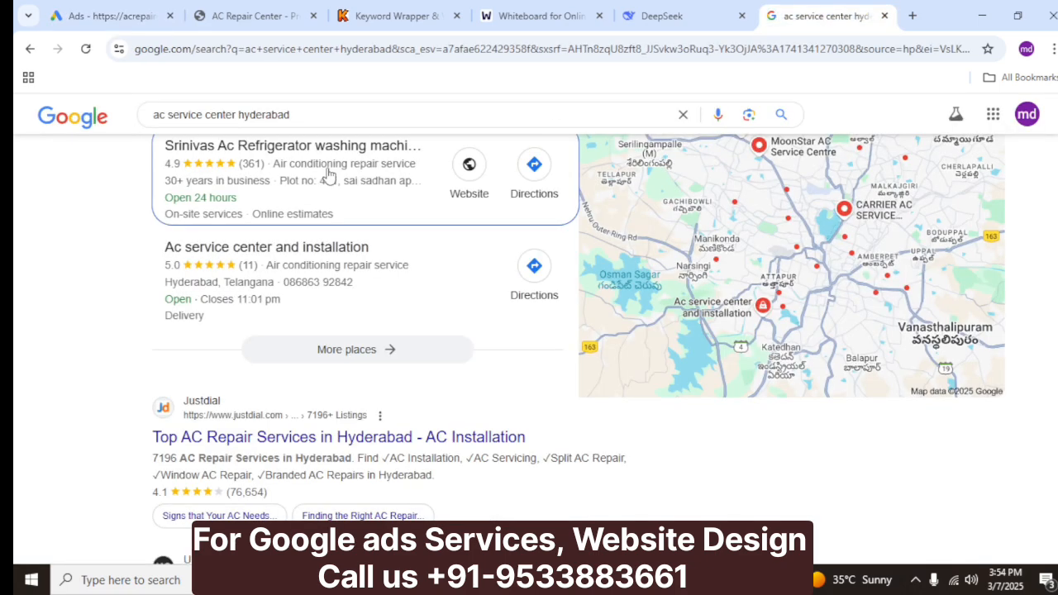
left_click(249, 116)
type("res")
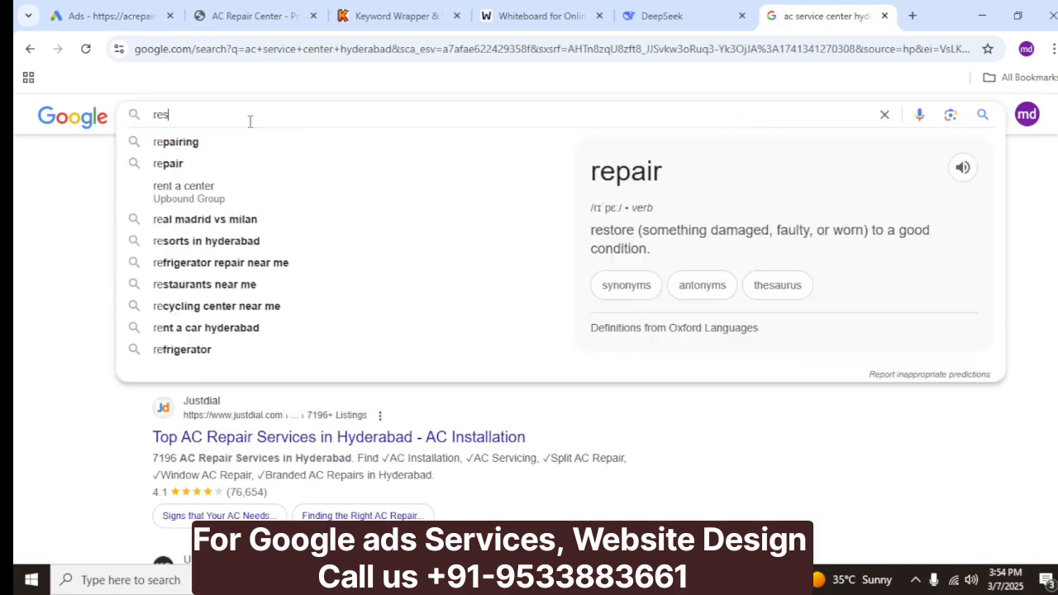
type("pon")
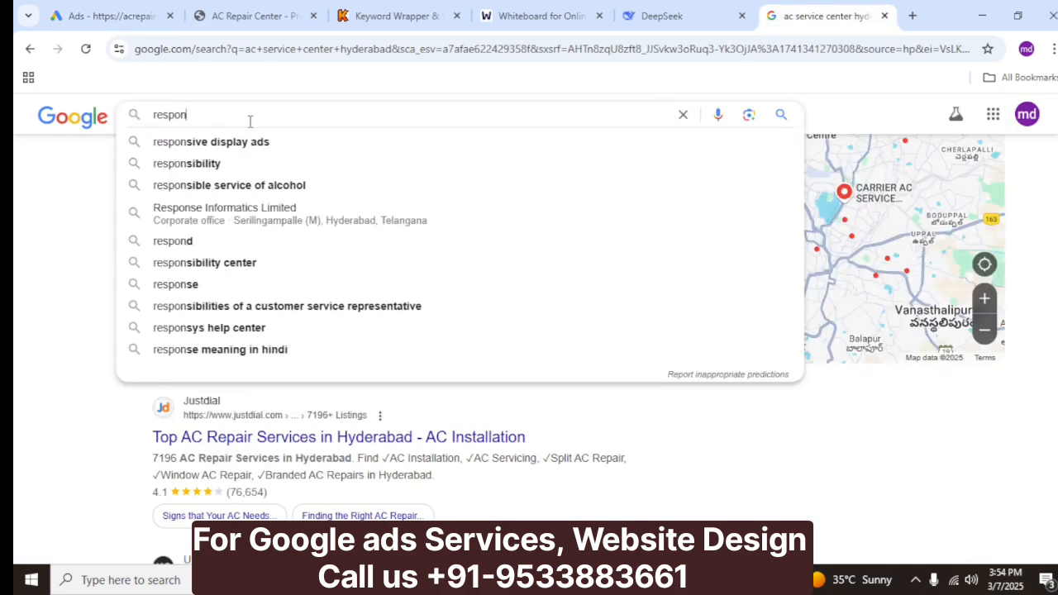
key("Down")
key("BackSpace")
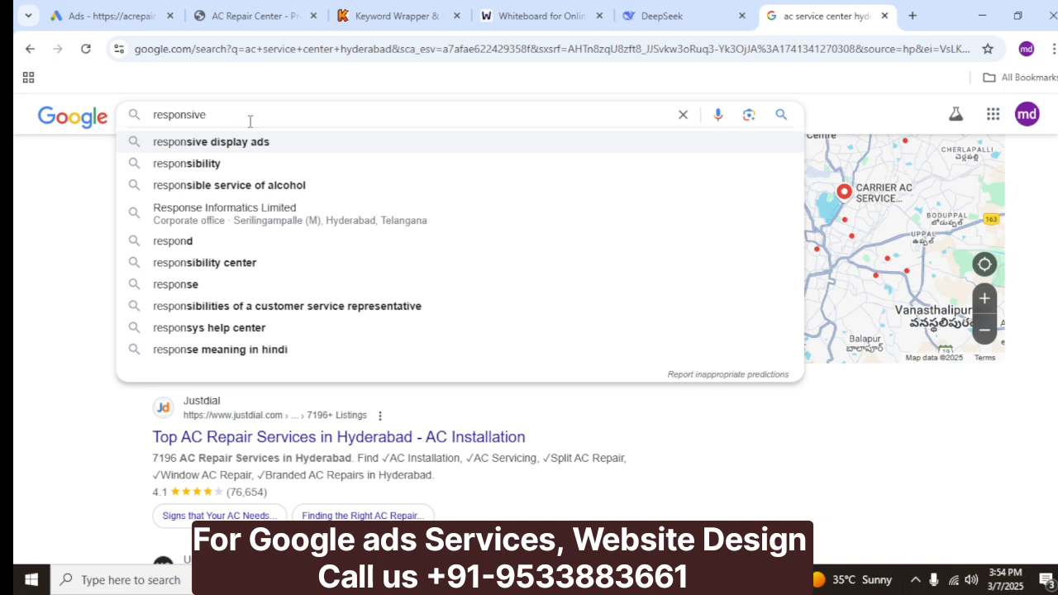
type("sea")
key("Down")
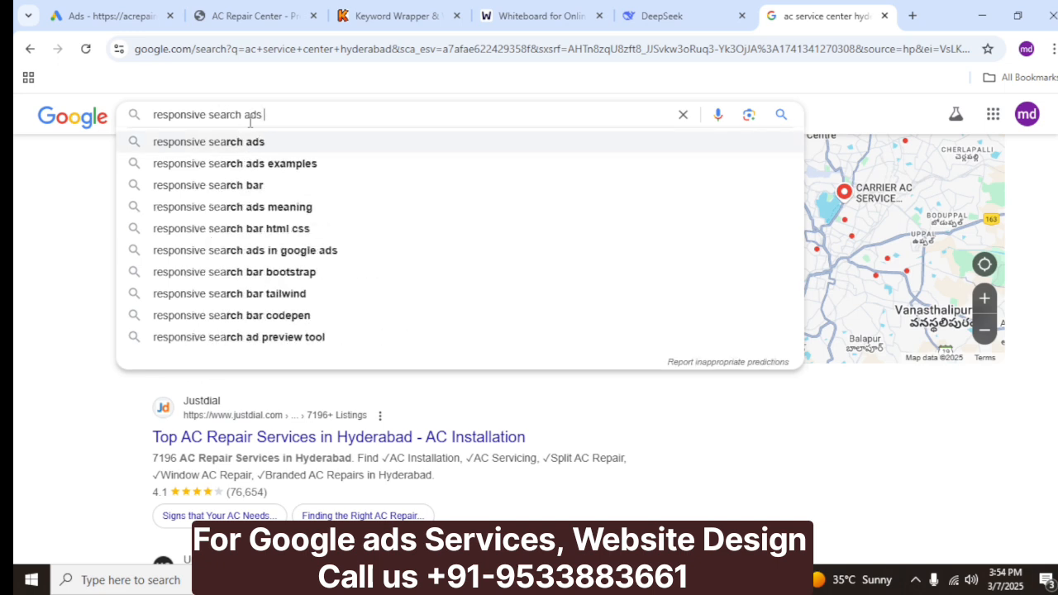
key("Return")
left_click(189, 182)
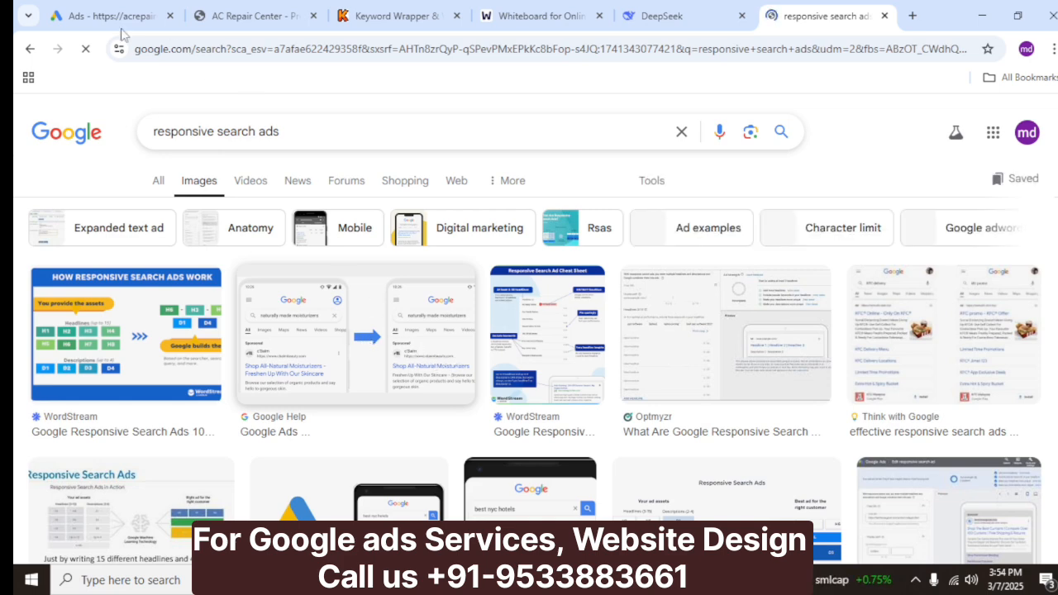
Browse the responsive search ad images and open the Google Help and Think with Google examples
scroll(364, 313, "down", 2)
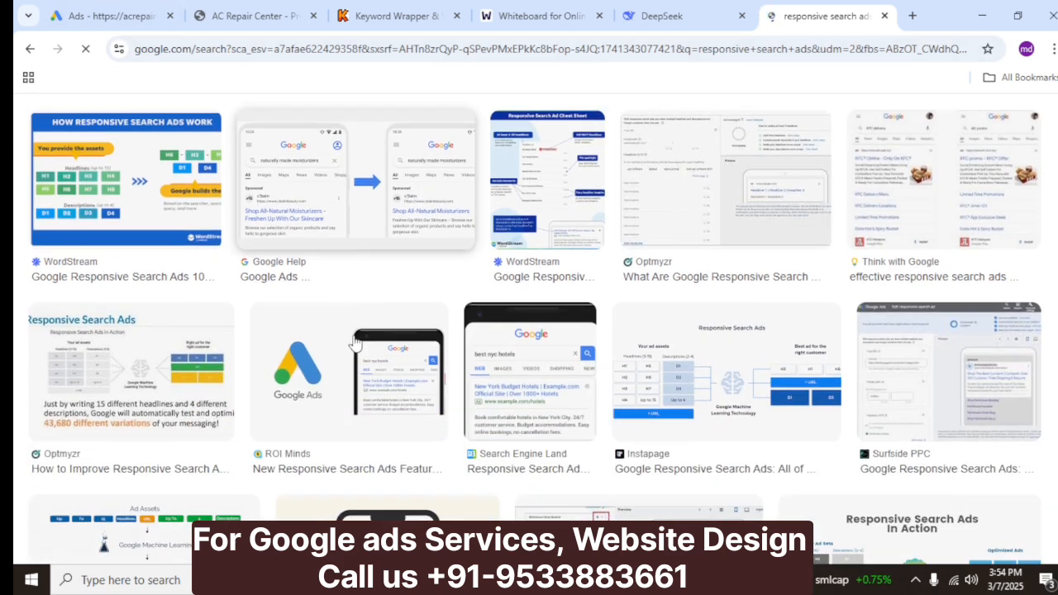
scroll(354, 341, "down", 1)
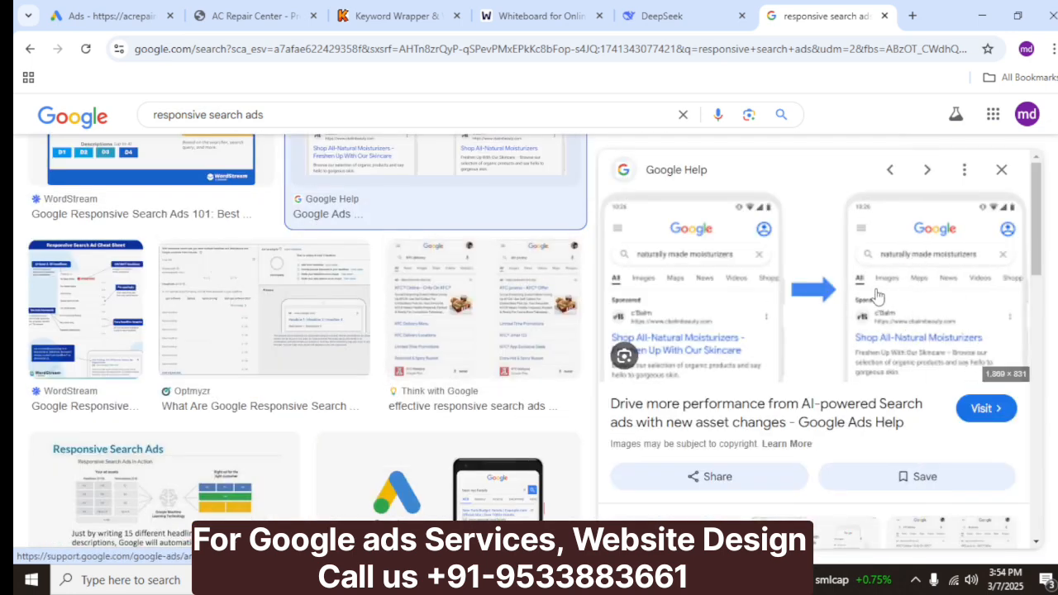
scroll(876, 314, "down", 2)
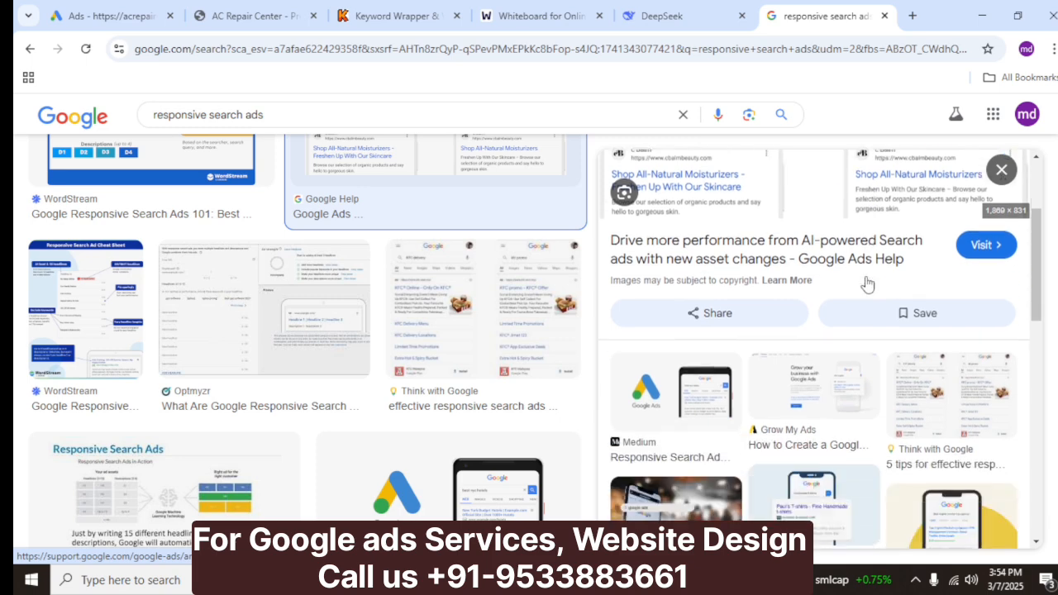
scroll(866, 284, "down", 1)
left_click(914, 359)
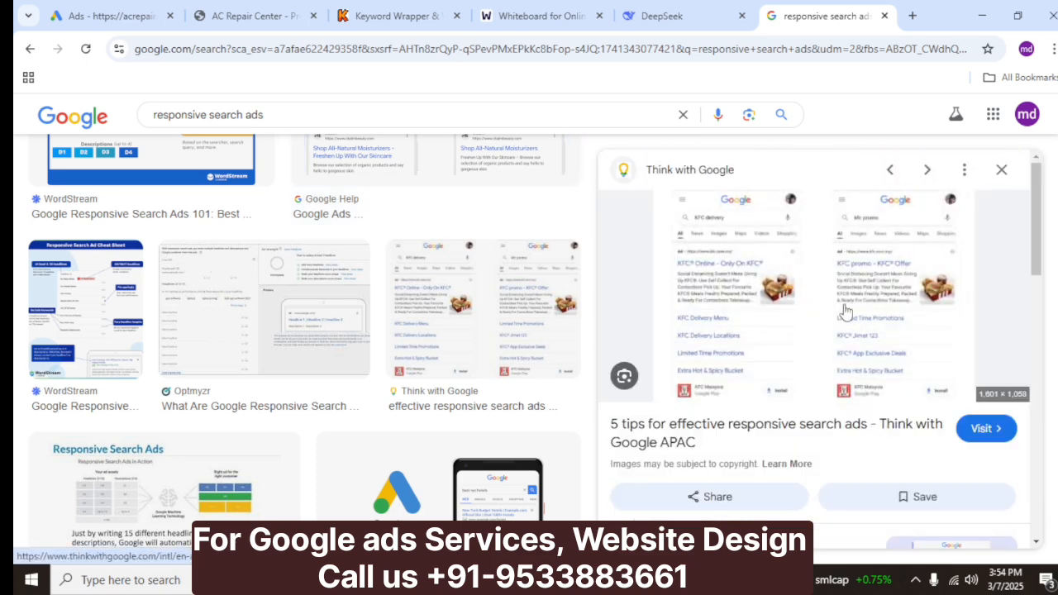
Search Google Images for "google call ad" to view example call ads
left_click(194, 117)
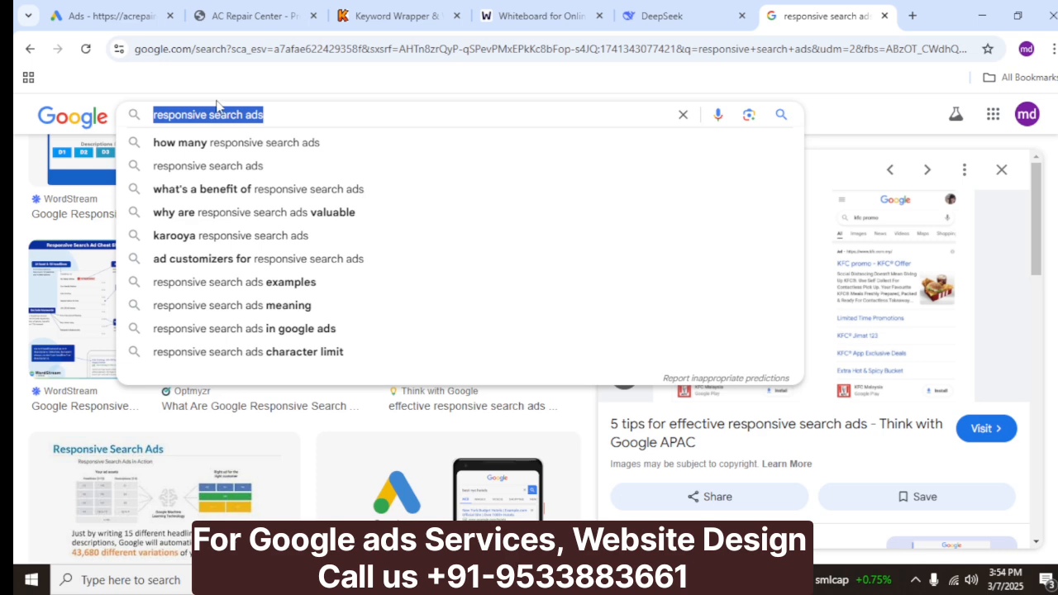
type("google ca")
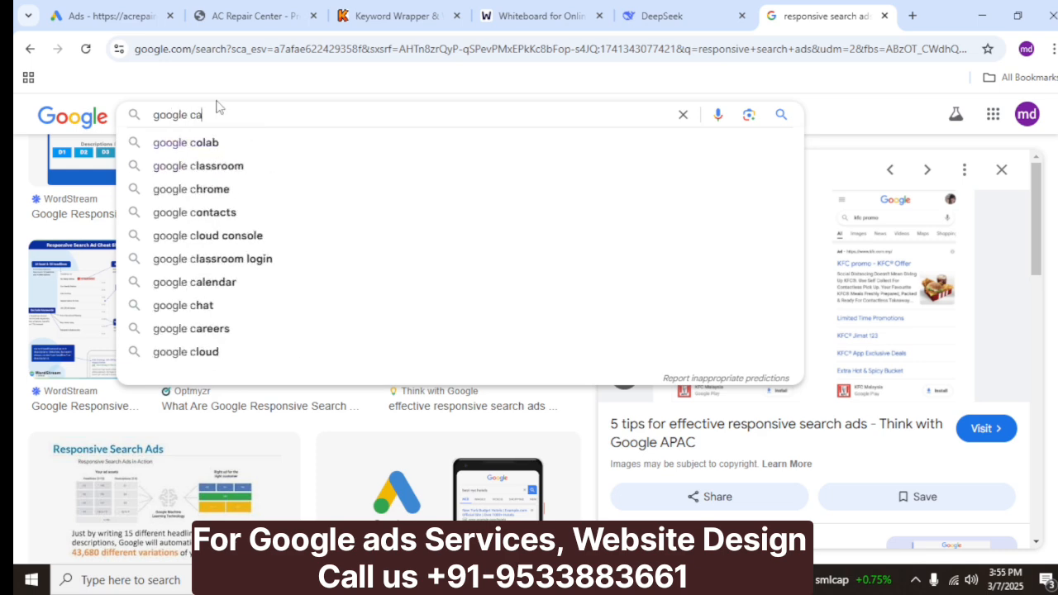
type("ll ad")
key("Return")
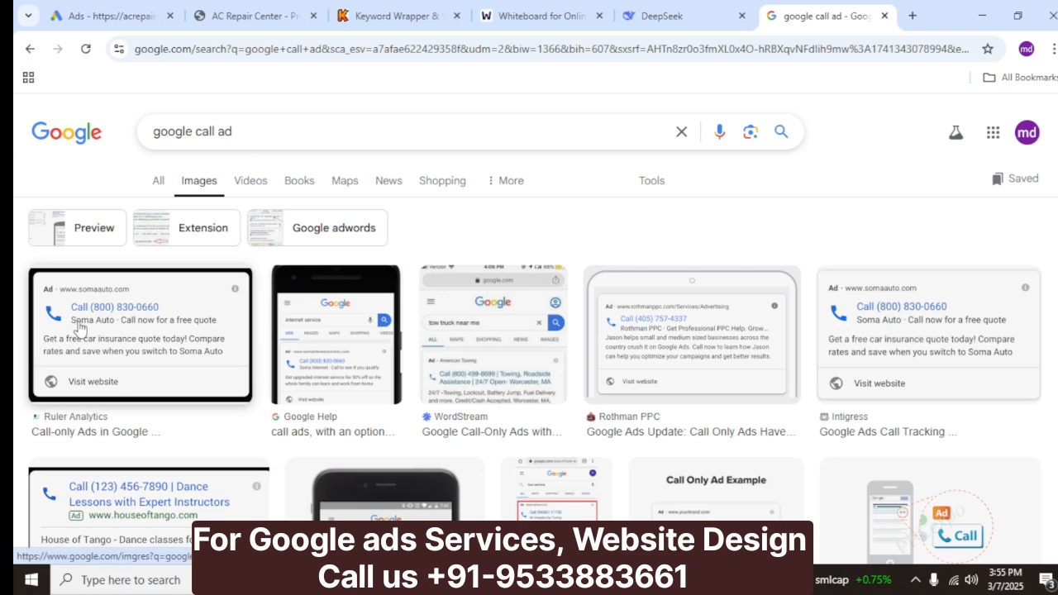
left_click(152, 9)
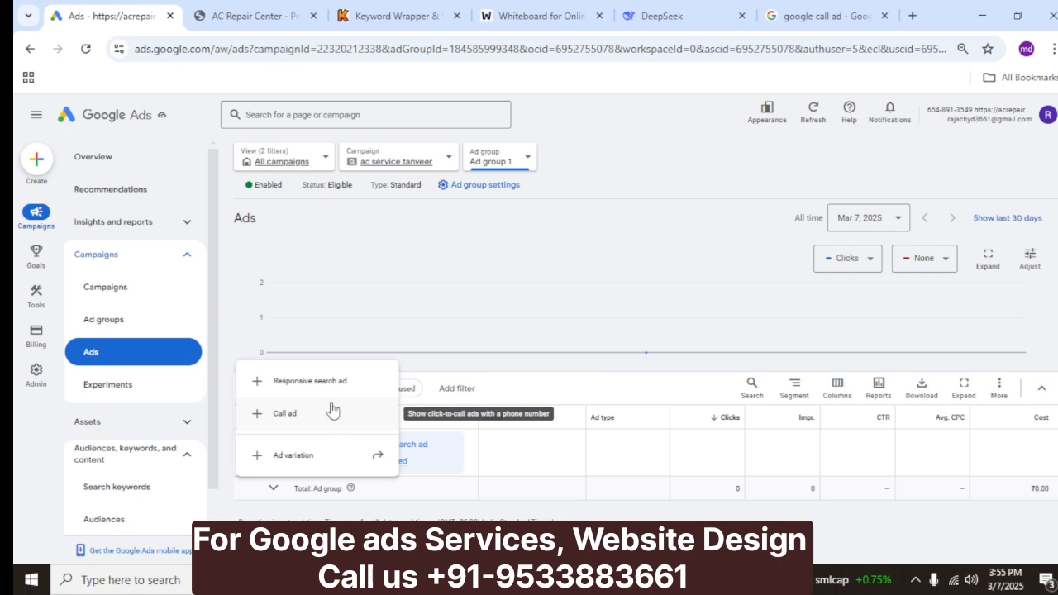
left_click(284, 413)
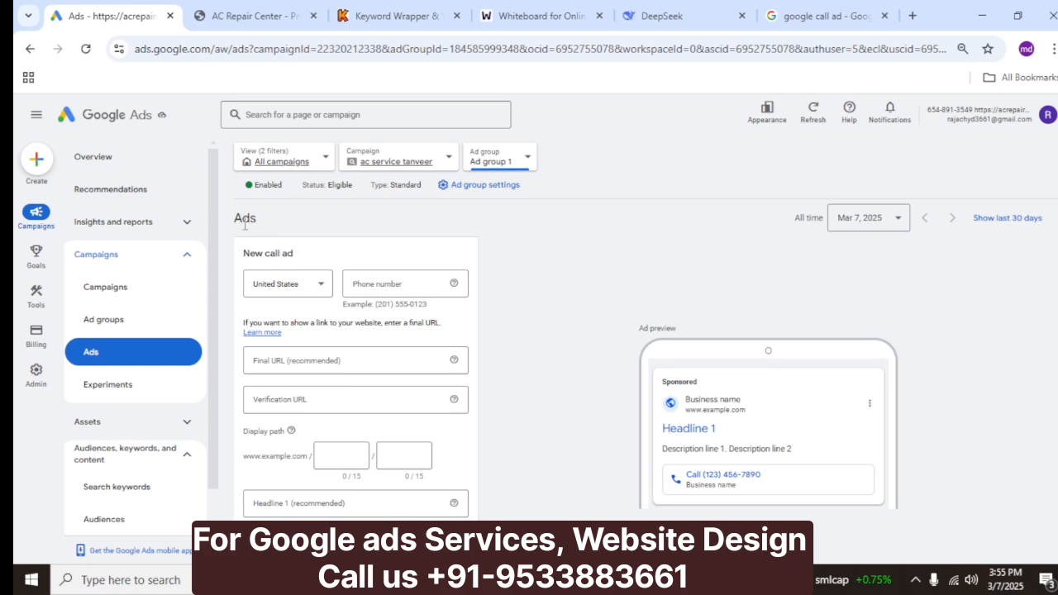
left_click(248, 16)
left_click(115, 16)
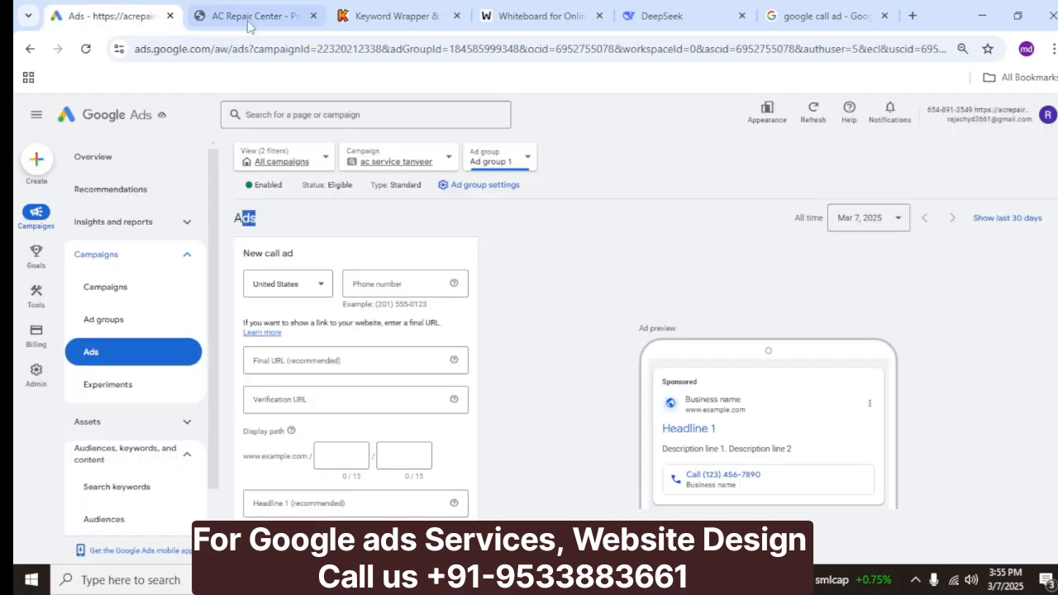
left_click(261, 16)
left_click(207, 49)
key("ctrl+c")
left_click(116, 16)
left_click(296, 376)
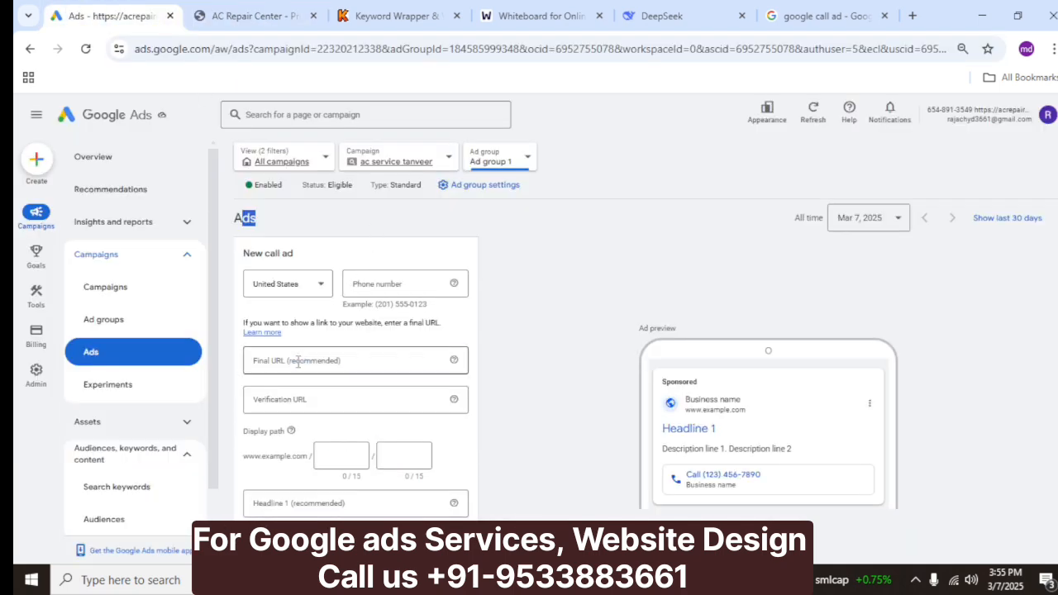
key("ctrl+v")
left_click(300, 398)
key("ctrl+v")
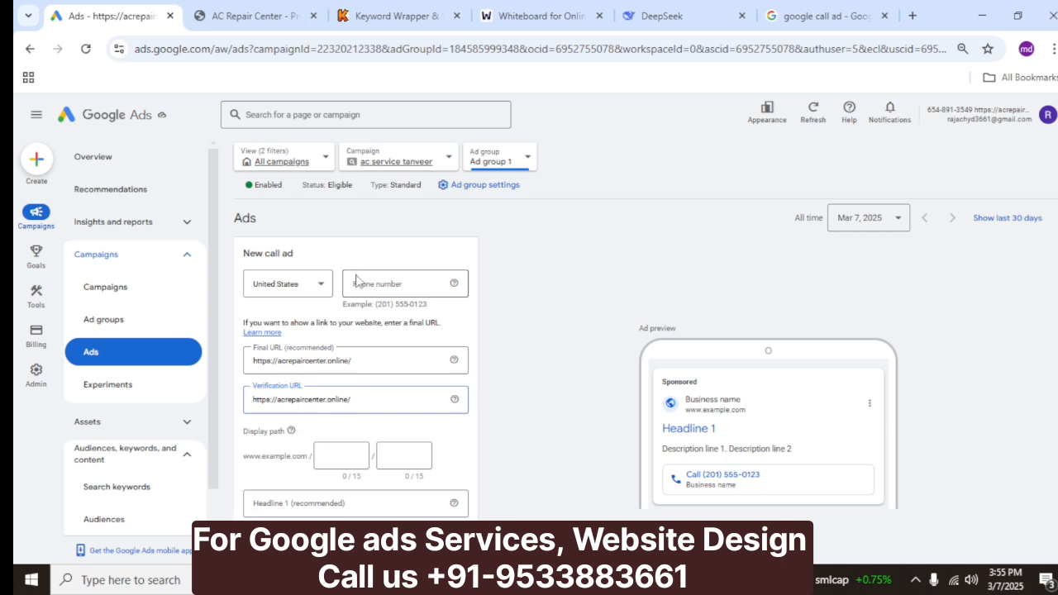
Copy the business phone number from the AC Repair Center website into the call ad's phone number field
left_click(289, 9)
right_click(929, 122)
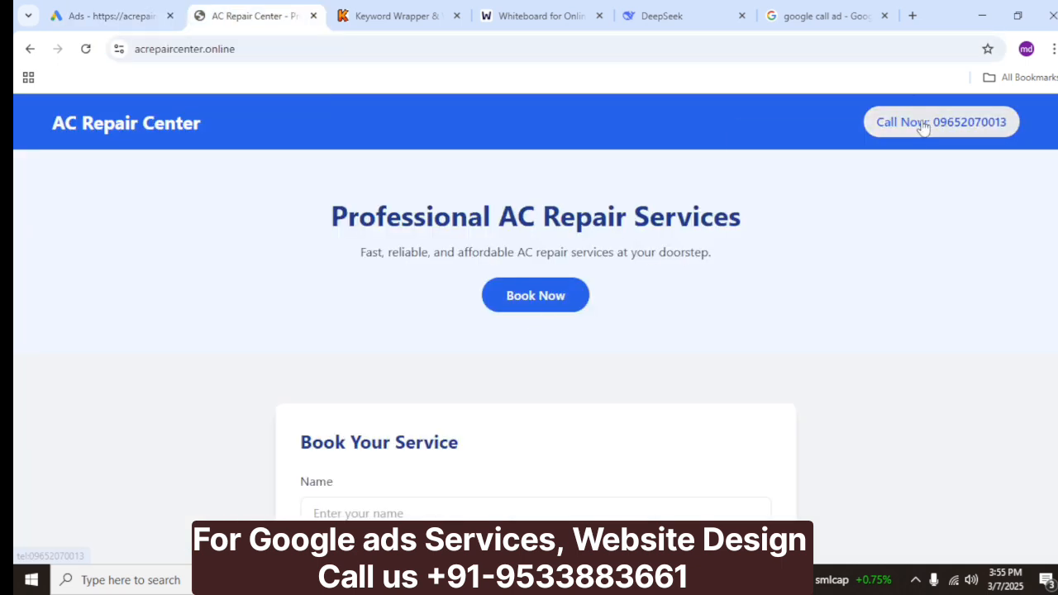
left_click(798, 263)
left_click(246, 47)
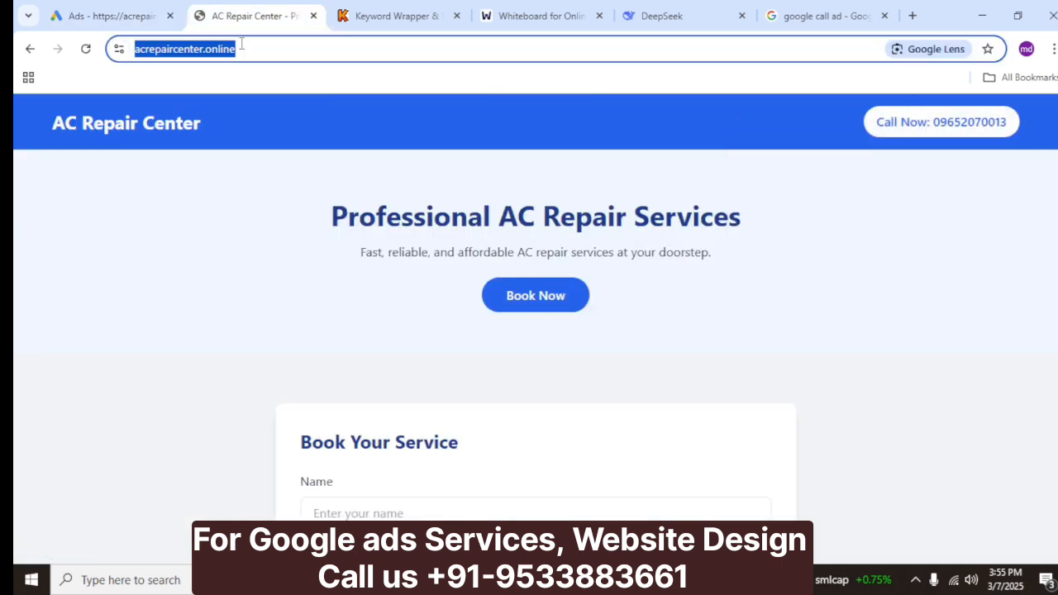
key("ctrl+v")
double_click(189, 49)
key("BackSpace")
left_click(124, 10)
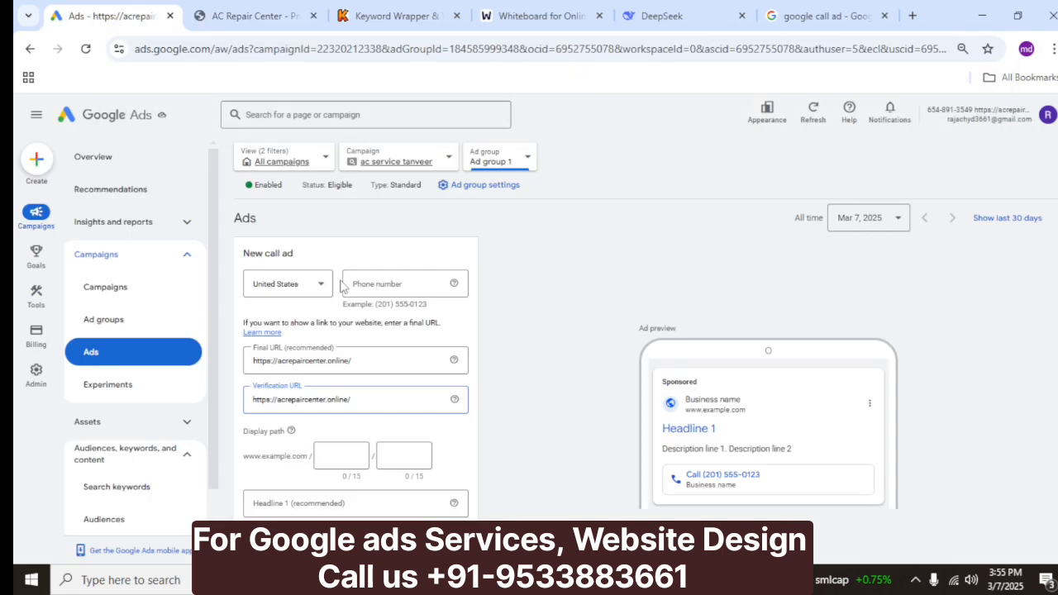
left_click(373, 289)
key("ctrl+v")
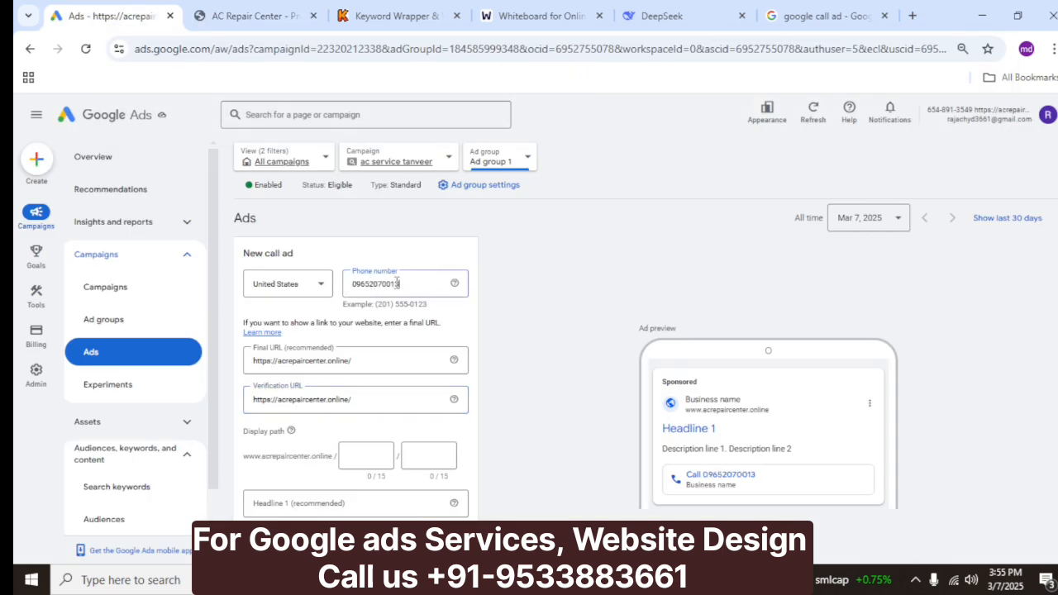
Set the country of the call ad's phone number to India
left_click(297, 283)
scroll(299, 396, "down", 15)
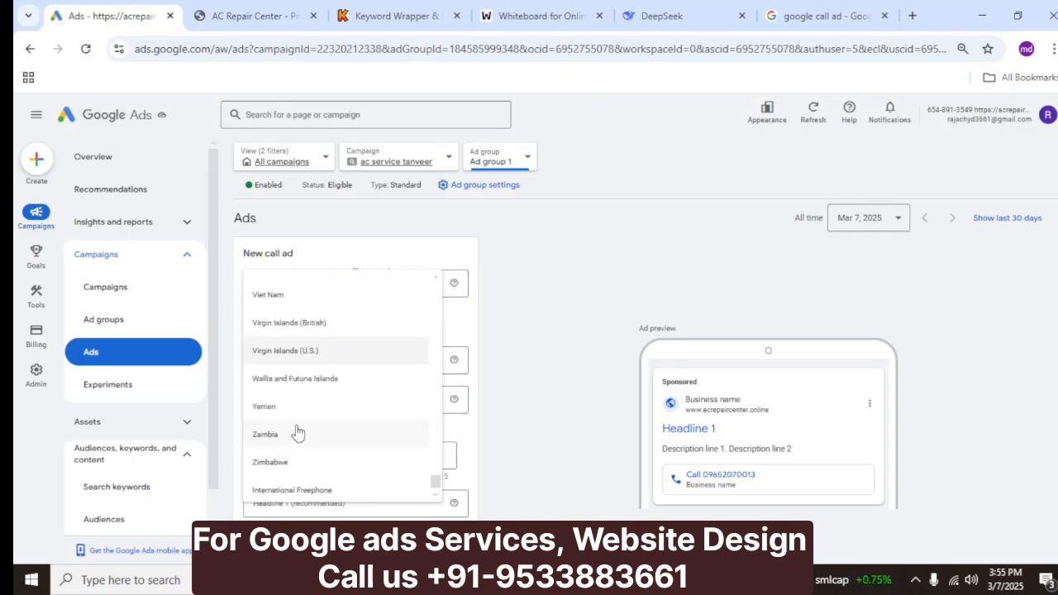
scroll(297, 430, "up", 15)
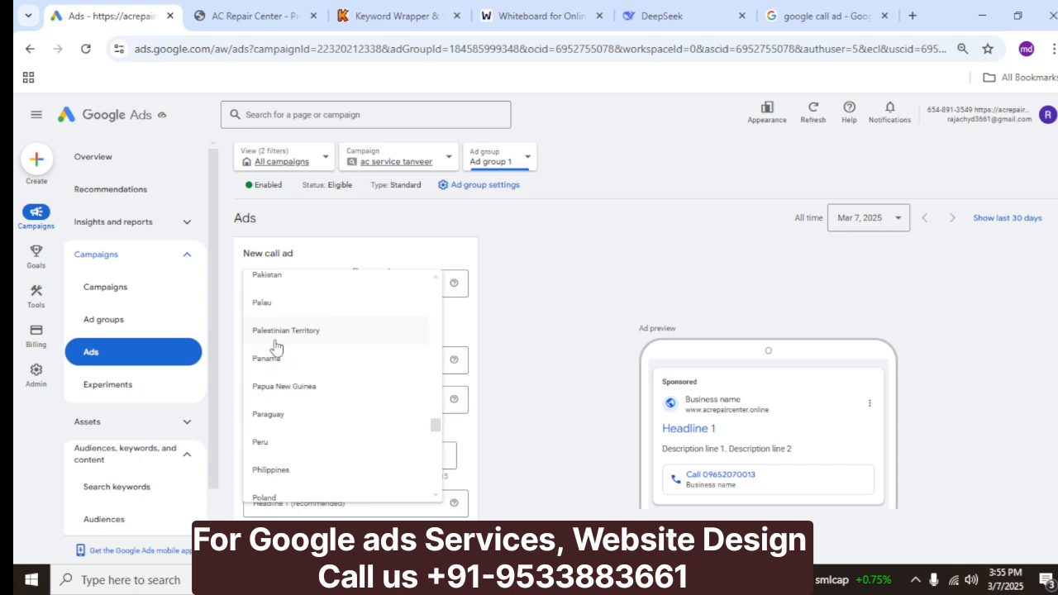
scroll(275, 346, "up", 10)
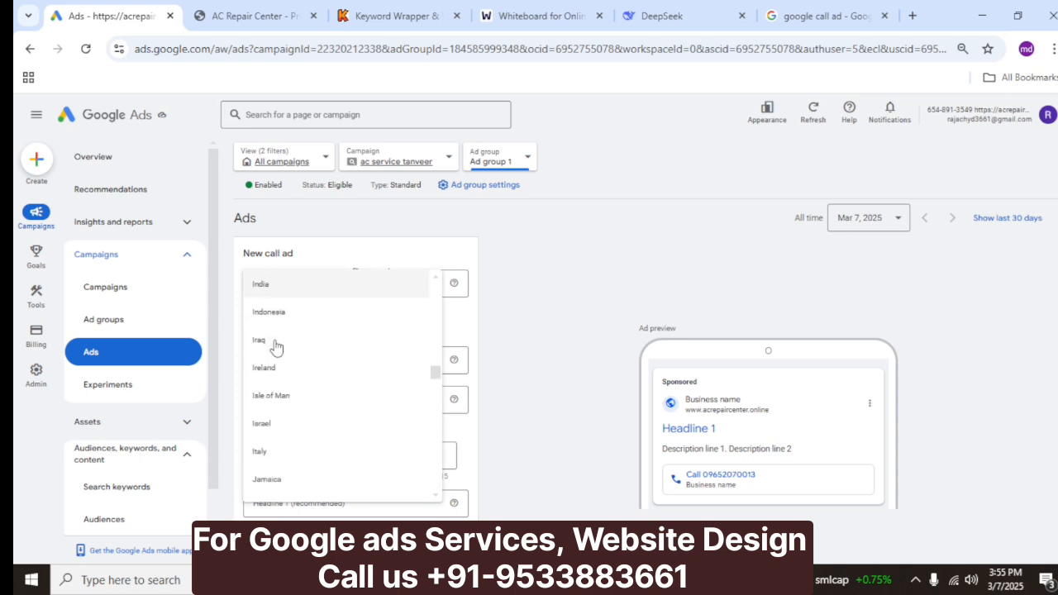
left_click(303, 285)
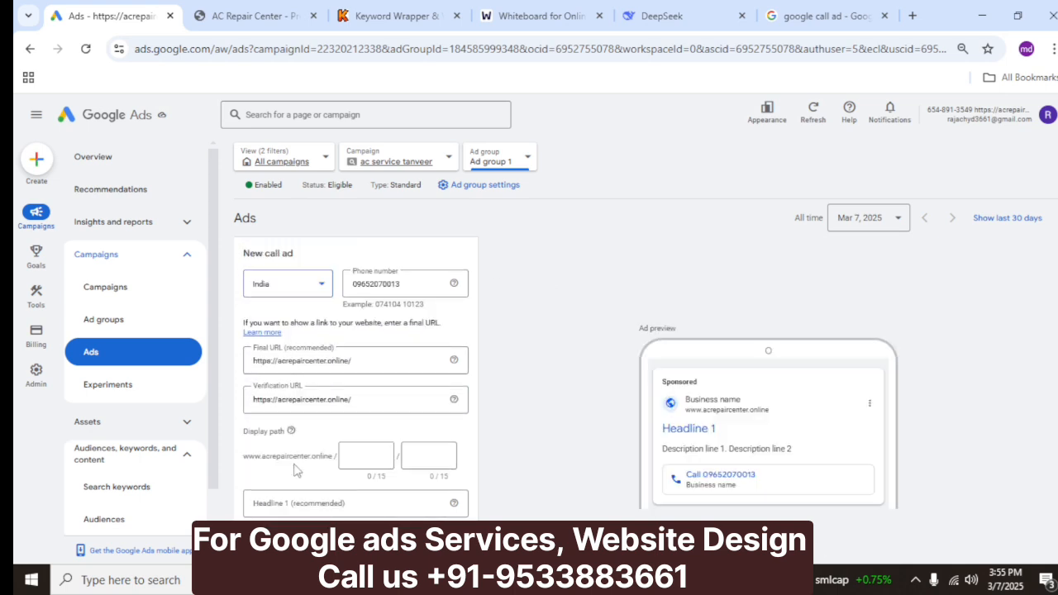
Enlarge the Rothman PPC call ad example from the Google image results and highlight its display URL
left_click(366, 455)
left_click(772, 15)
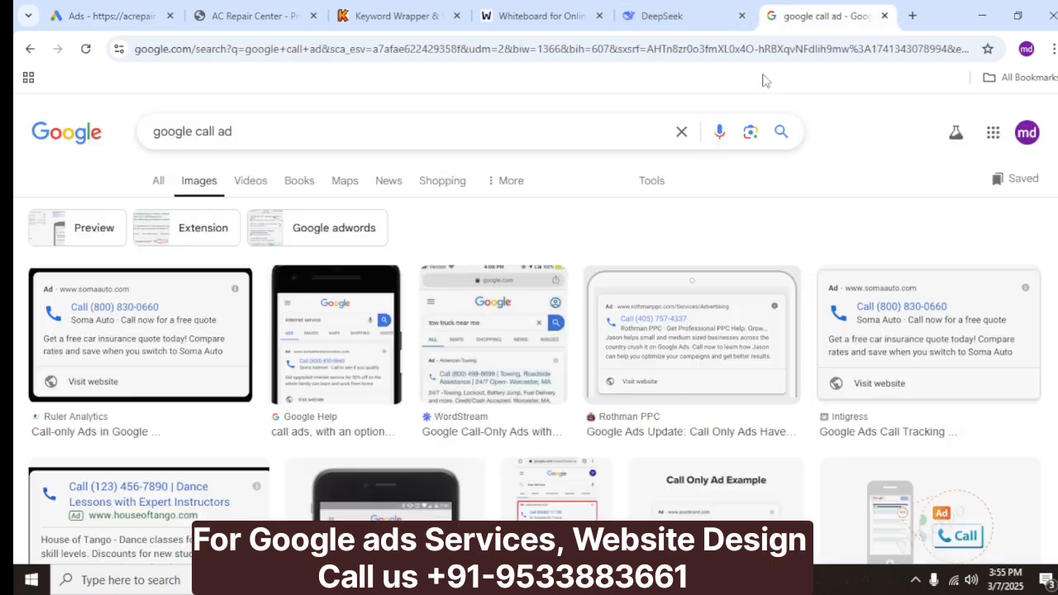
mouse_move(681, 312)
left_mouse_down()
mouse_move(702, 310)
mouse_move(681, 302)
left_mouse_up()
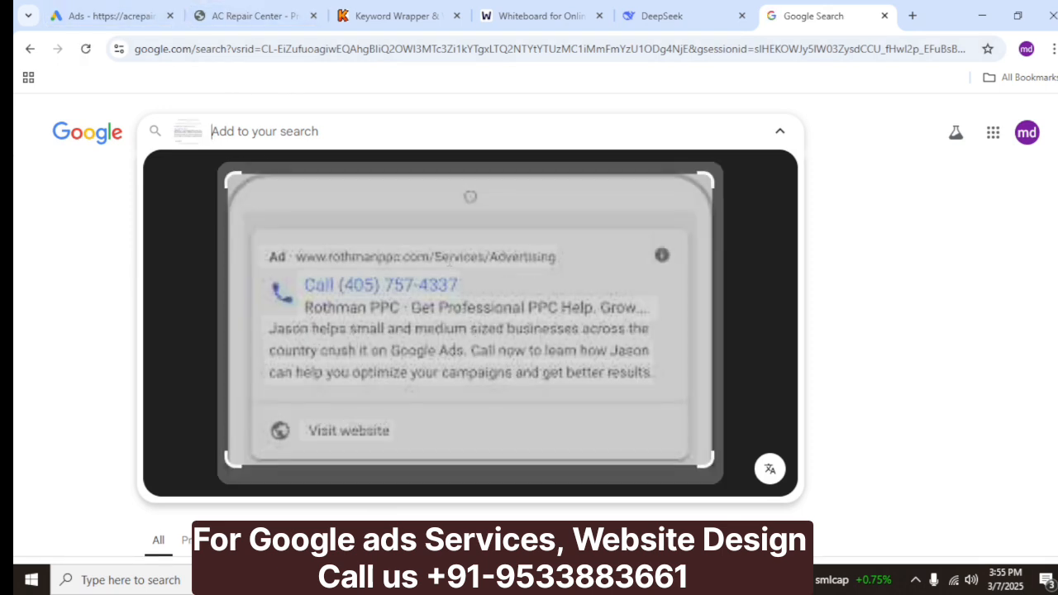
left_click_drag(295, 256, 555, 256)
Switch back to Google Ads and set the call ad's display path to "ac repair" and "service"
left_click(107, 15)
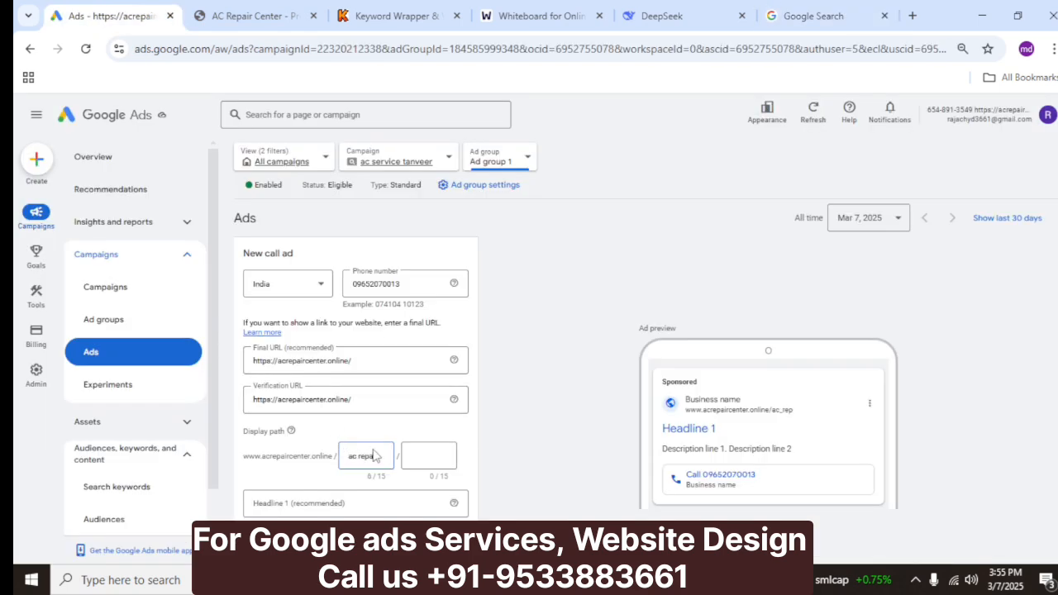
type("air")
key("Tab")
type("serv")
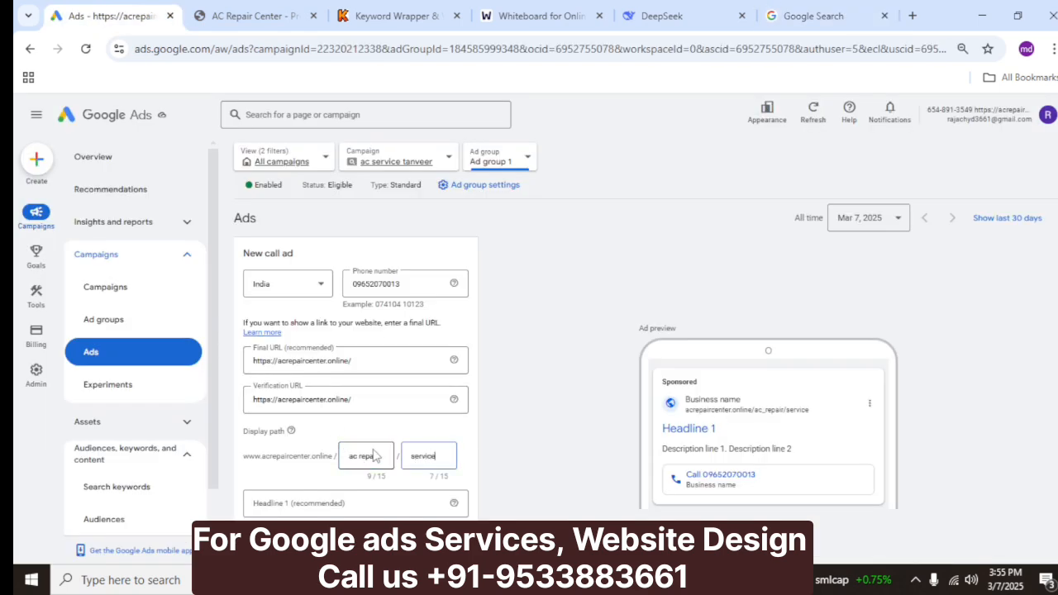
Enter "Ac Repair Service Hyderabad" as headline 1 of the call ad
left_click(285, 501)
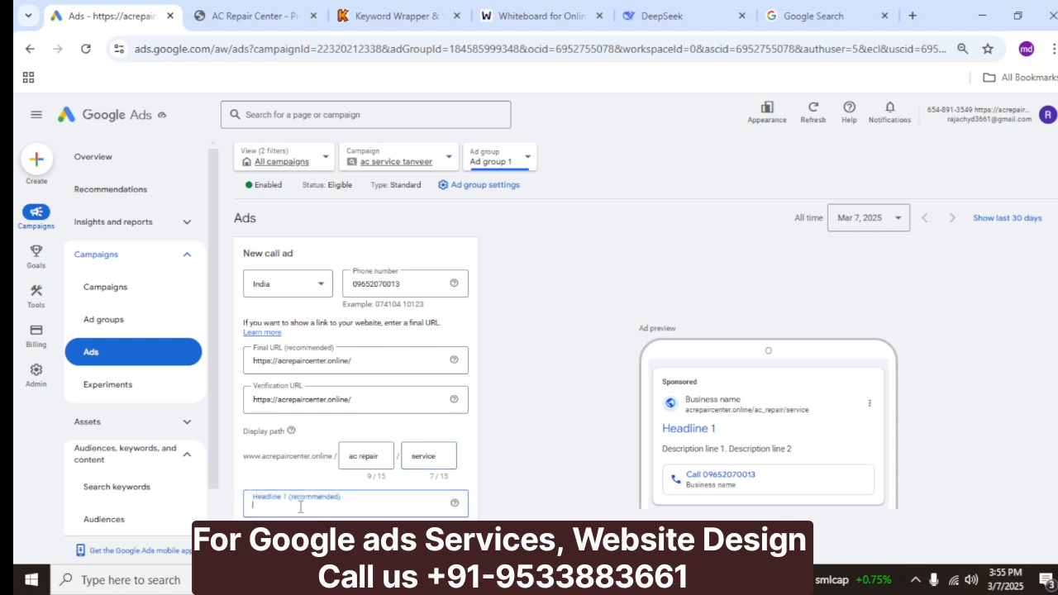
scroll(285, 496, "down", 2)
type("A")
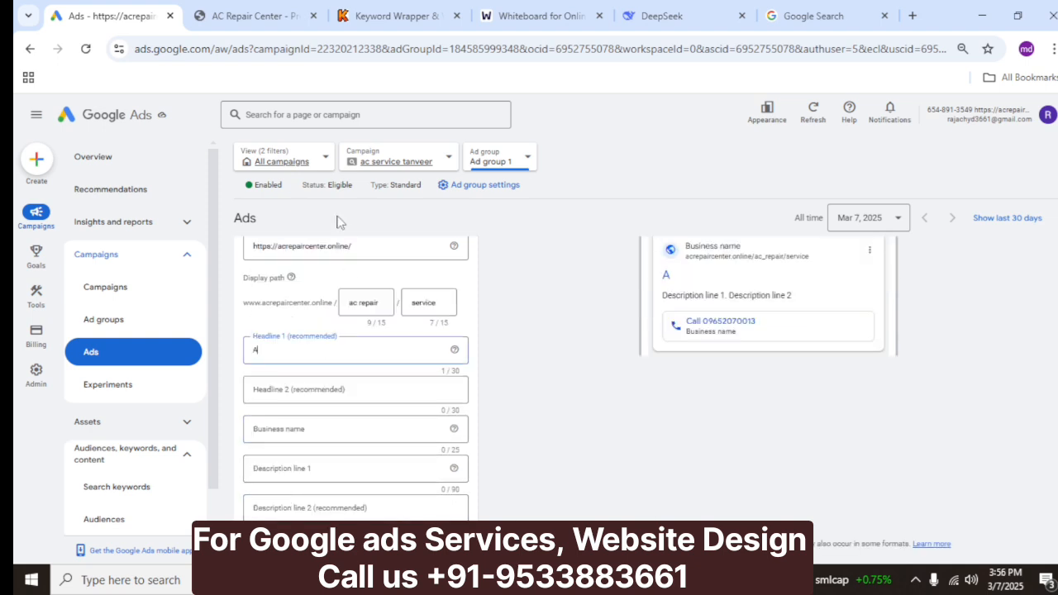
type("c Repair Service")
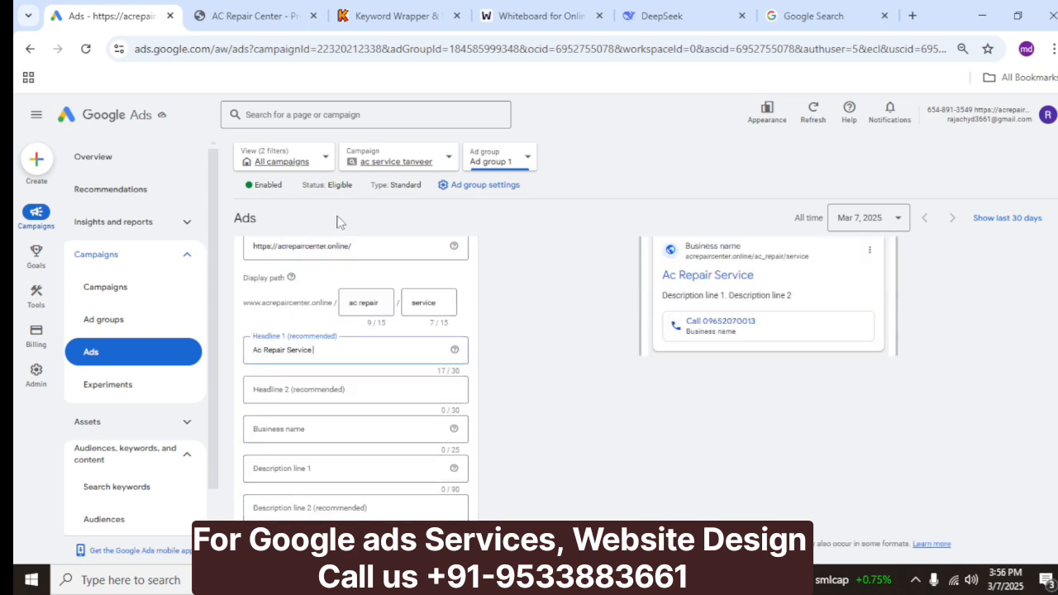
type(" Hyderabad")
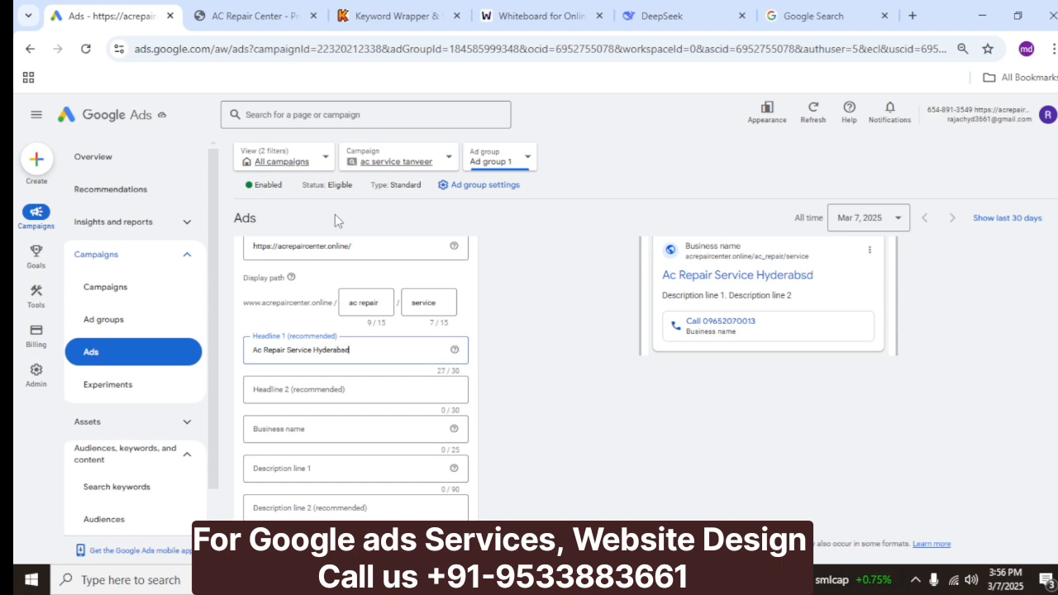
Enter "Doorstep Ac Service" as headline 2 of the call ad
left_click(347, 393)
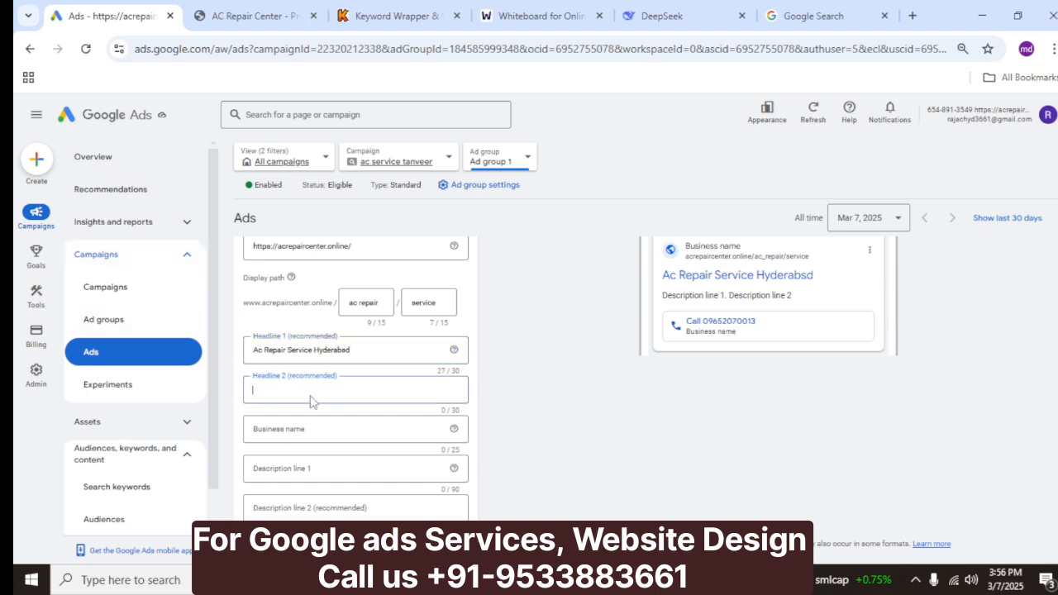
left_click(335, 350)
left_click(327, 386)
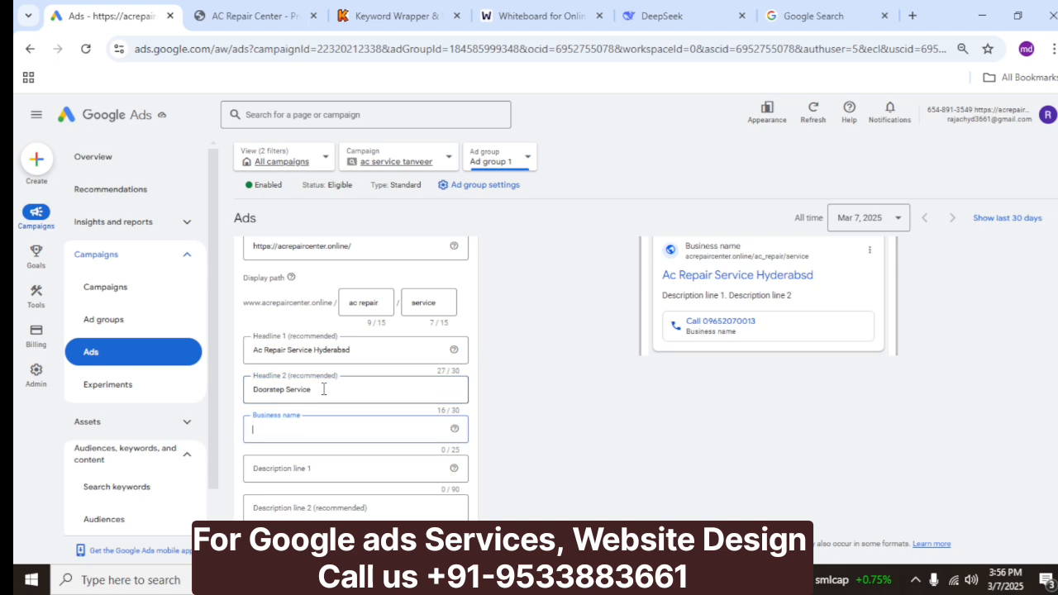
key("ctrl+a")
key("Left")
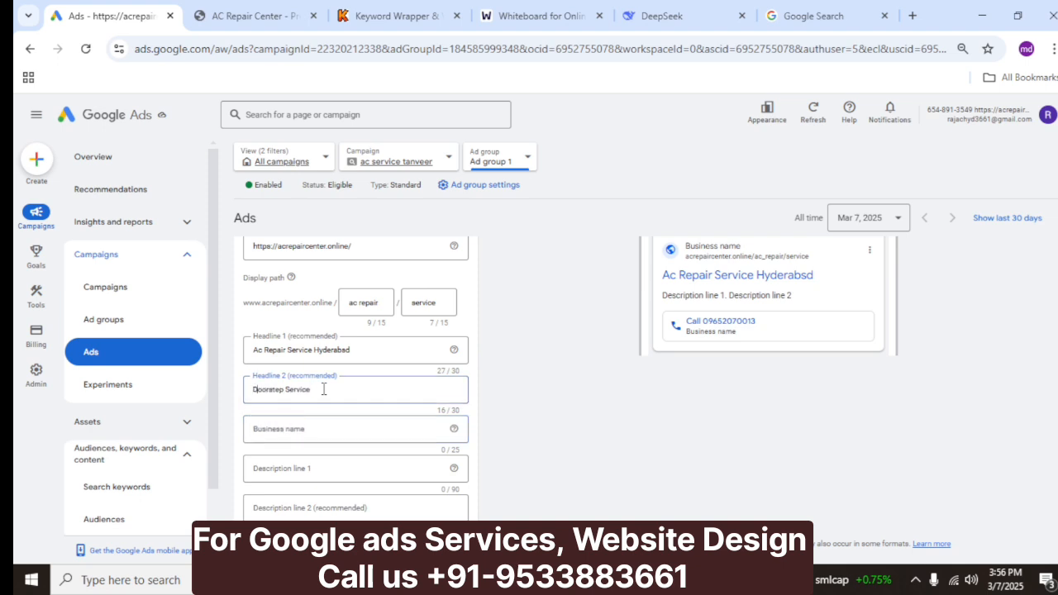
type("Ac")
left_click(331, 429)
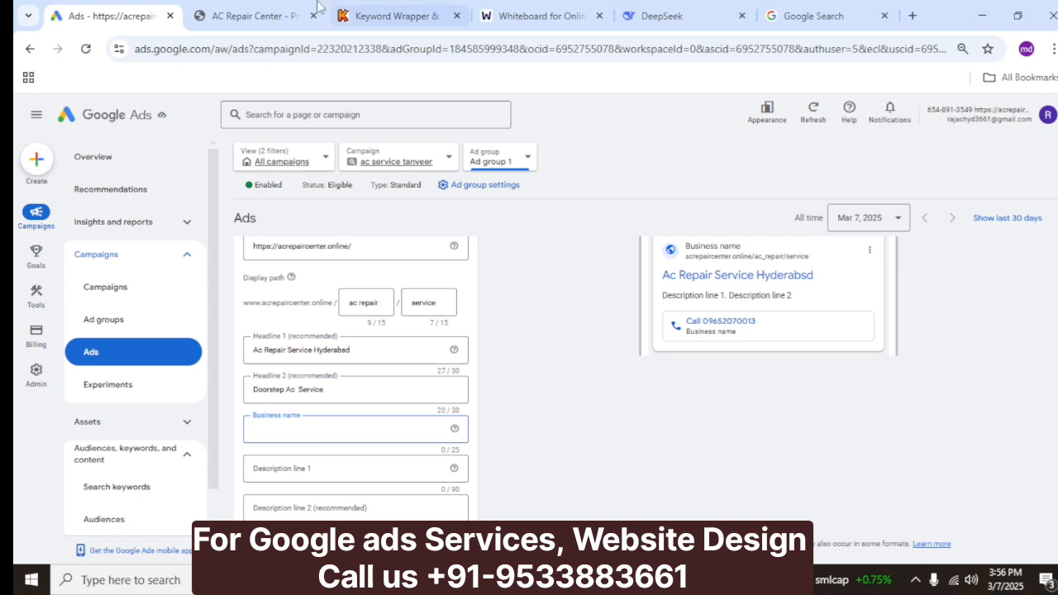
Take the business name from the AC Repair Center website's address and enter it as "Ac Repair Center" in the call ad
left_click(248, 16)
left_click(85, 49)
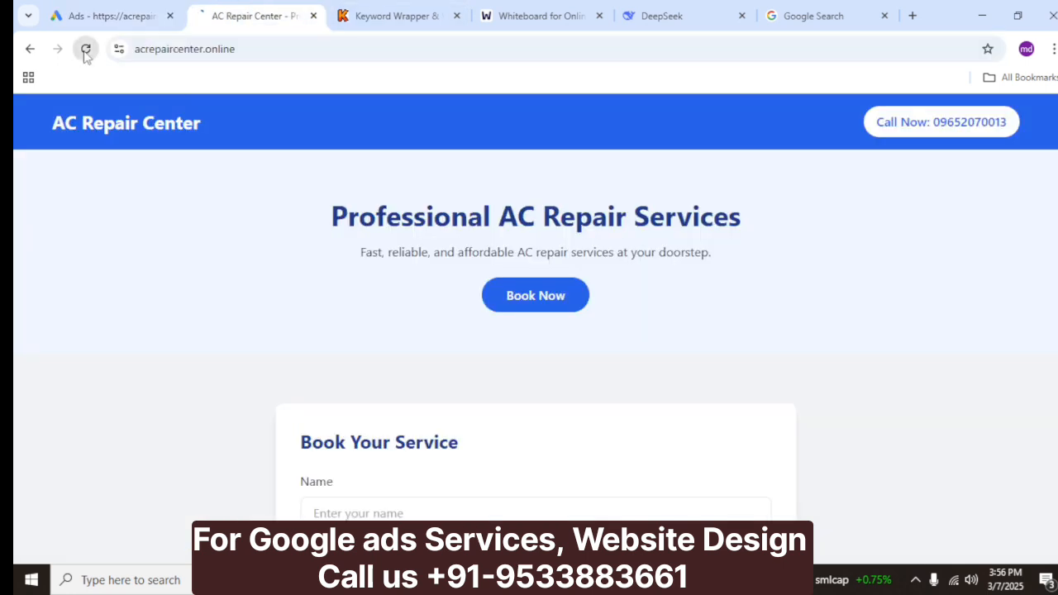
double_click(173, 51)
key("ctrl+c")
left_click(106, 9)
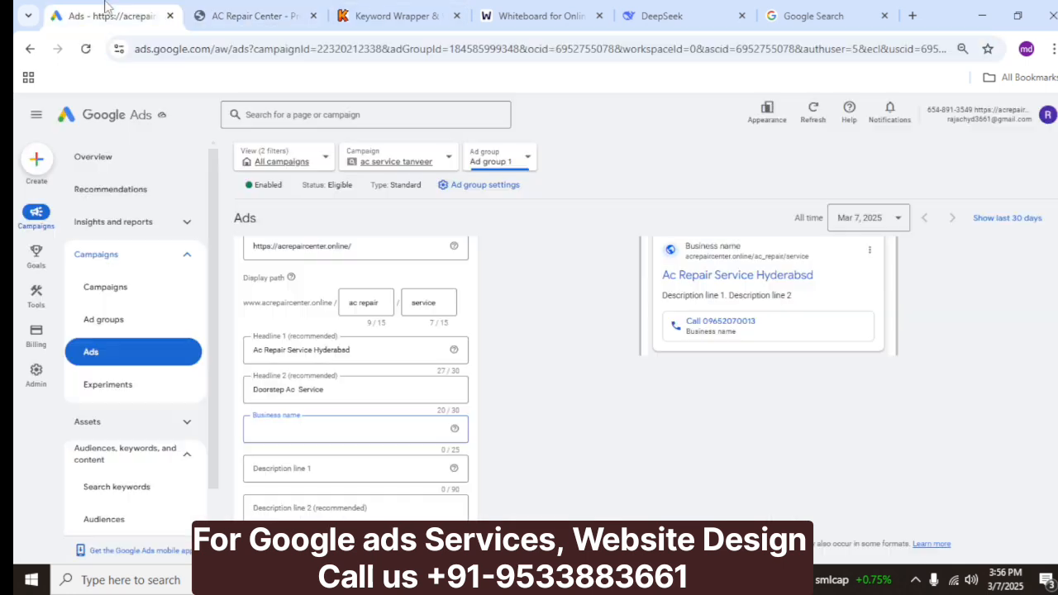
left_click(278, 419)
key("ctrl+v")
double_click(265, 429)
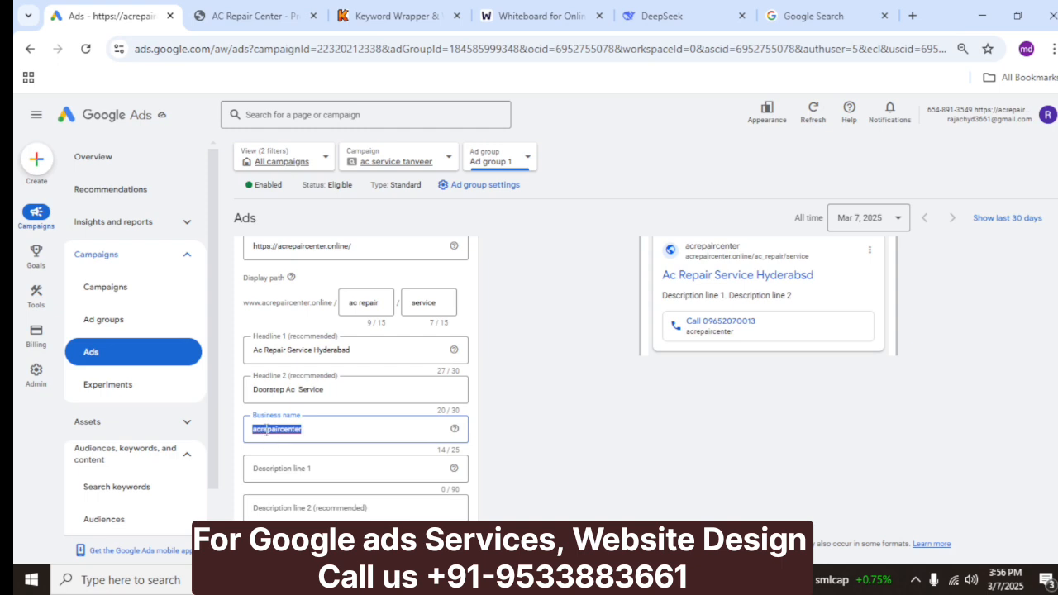
type("Ac Repair")
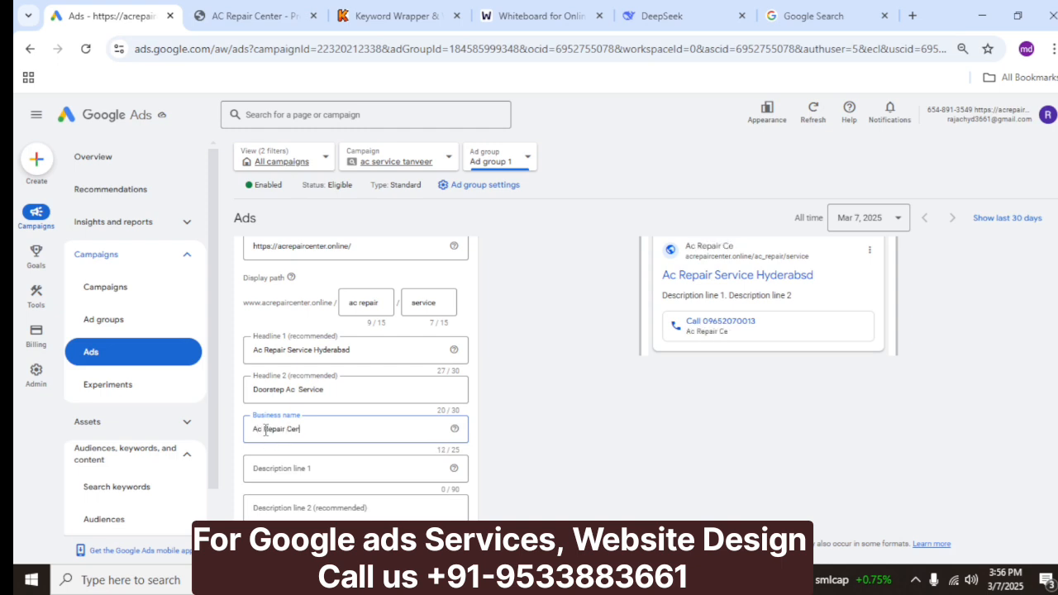
scroll(712, 337, "up", 2)
scroll(653, 377, "down", 3)
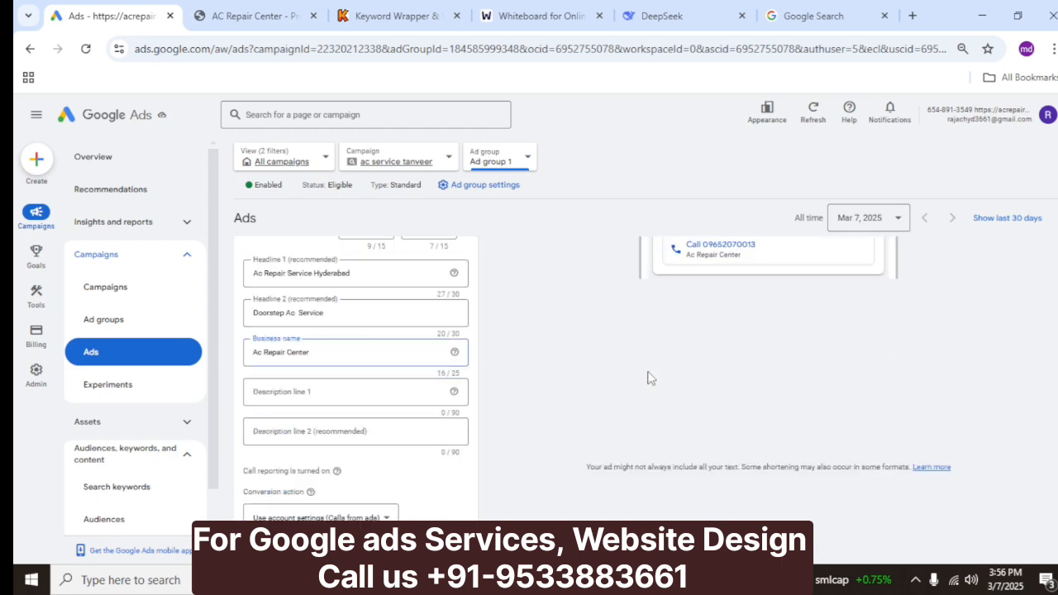
Search Google for "ac repair" and examine the description text in the HomeTriangle result
left_click(288, 392)
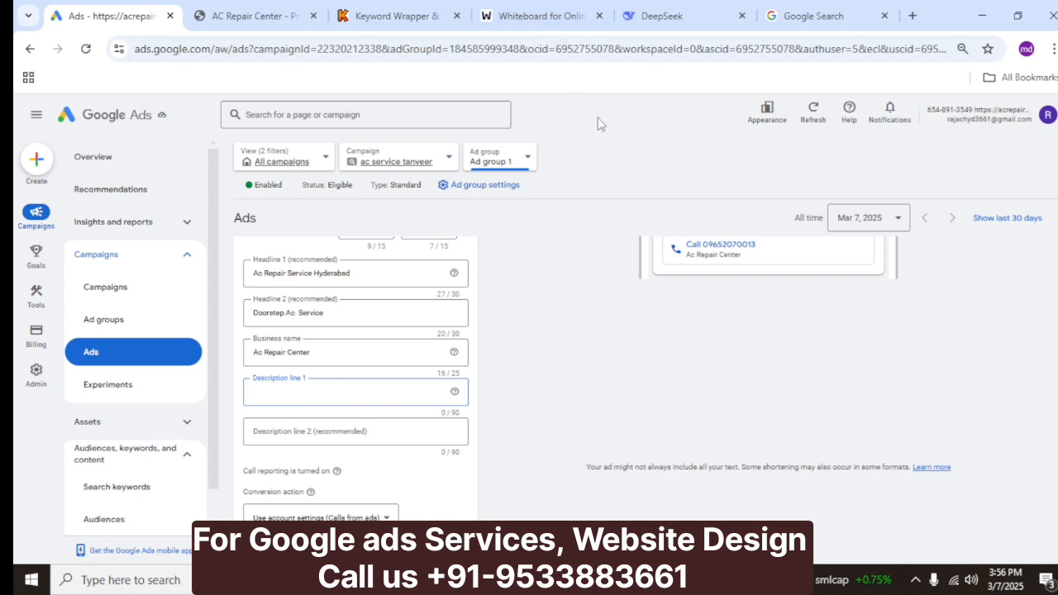
left_click(827, 15)
left_click(30, 48)
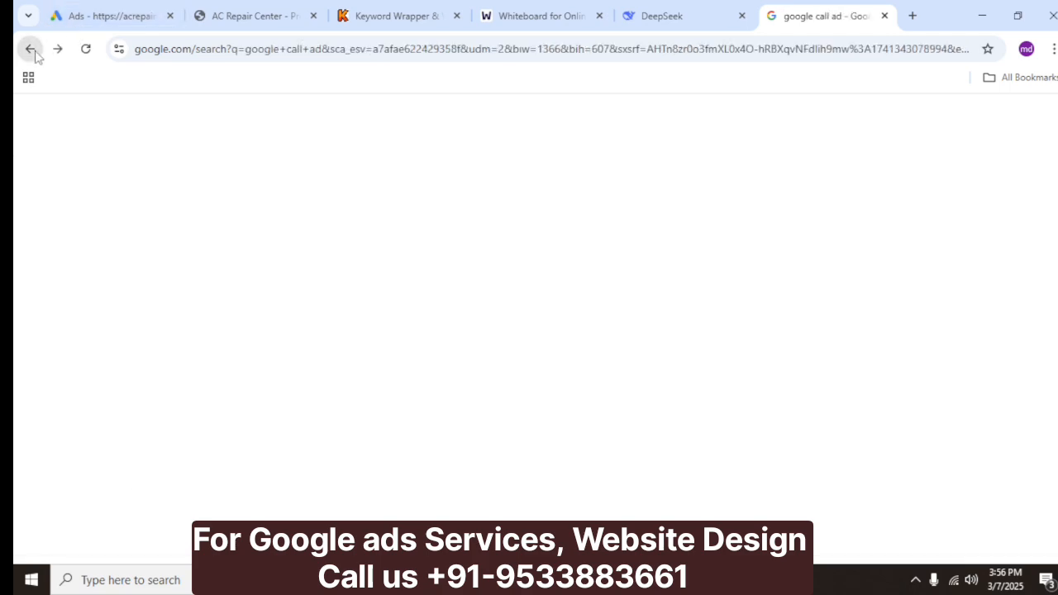
left_click(224, 49)
type("a")
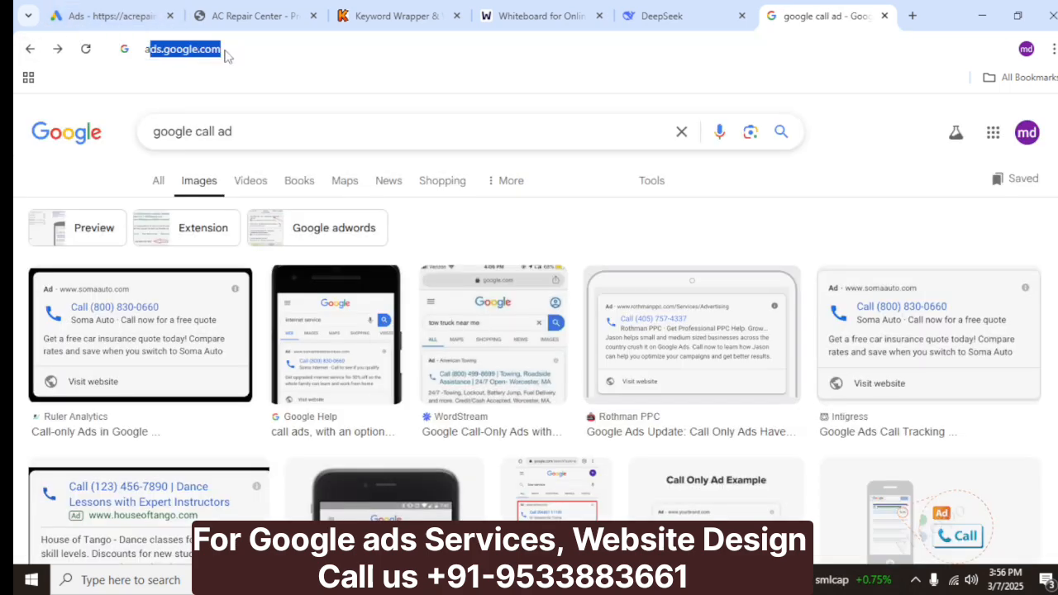
type("c repair")
key("Return")
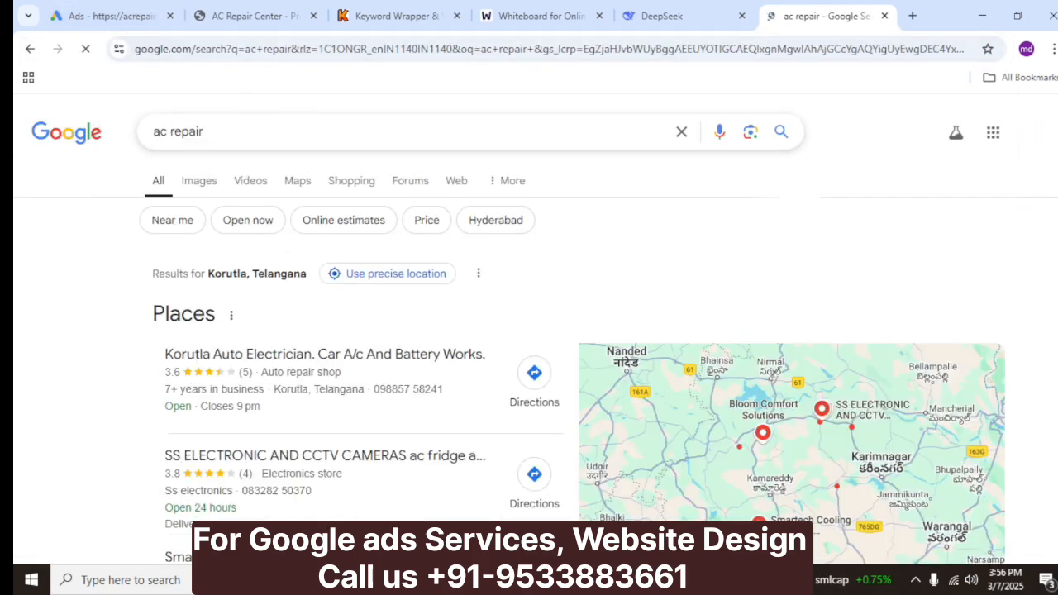
scroll(946, 443, "down", 15)
scroll(946, 443, "up", 4)
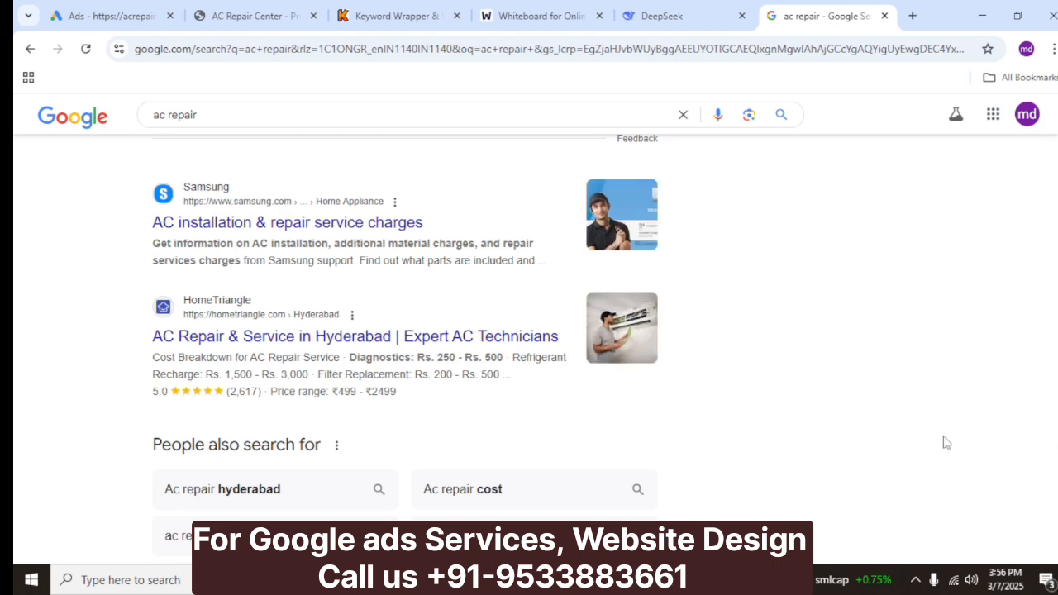
left_click_drag(397, 394, 17, 372)
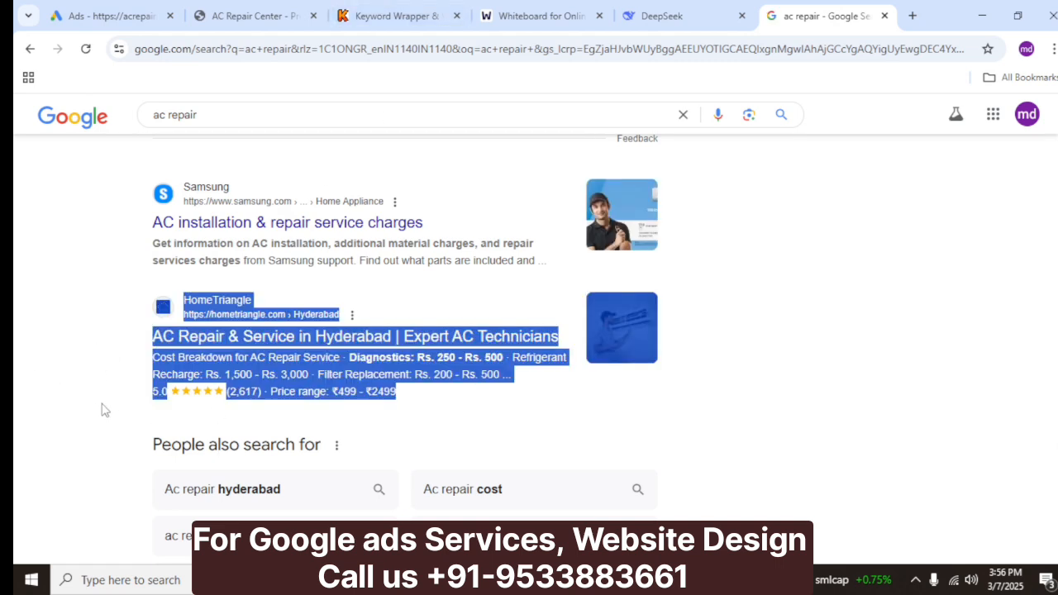
Switch back to Google Ads and enter "We are the best ac technicains in hyderabd we provide all types of ac brands service" as description line 1
left_click(103, 16)
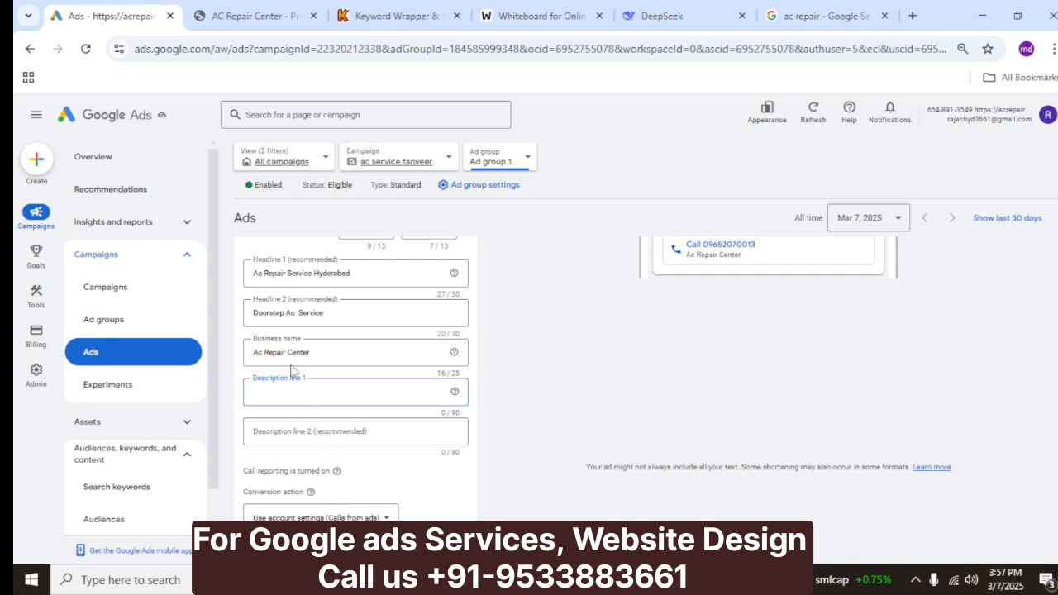
scroll(289, 371, "up", 1)
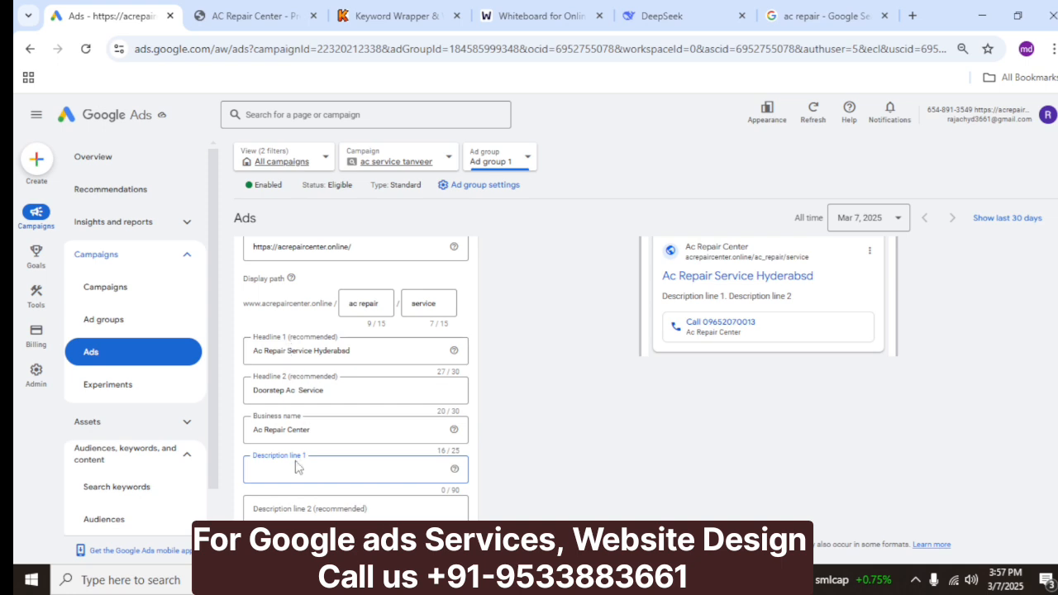
type("We are t")
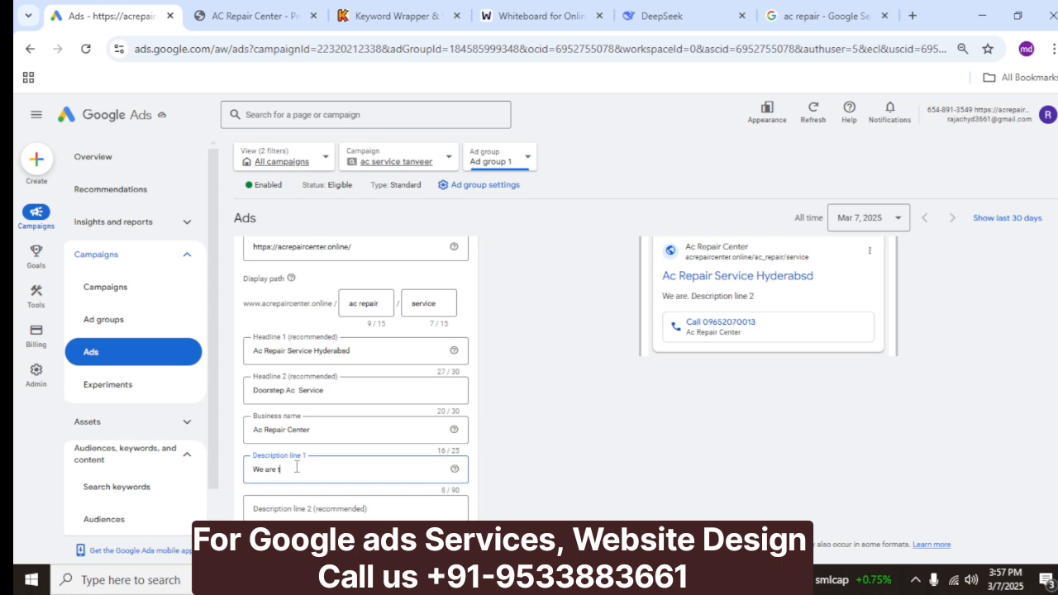
type("he best ac  ")
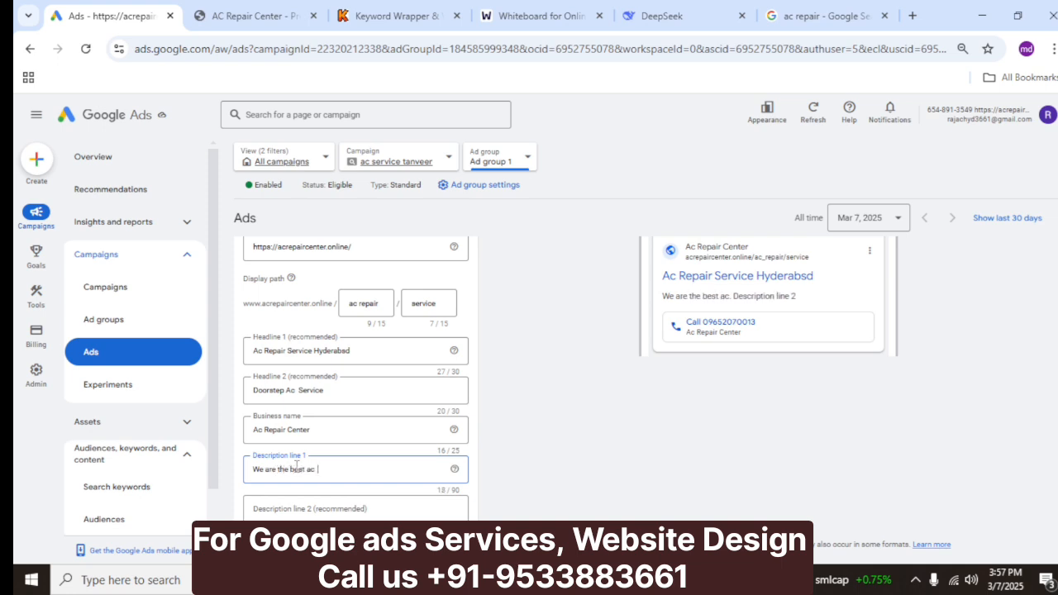
type("technicains")
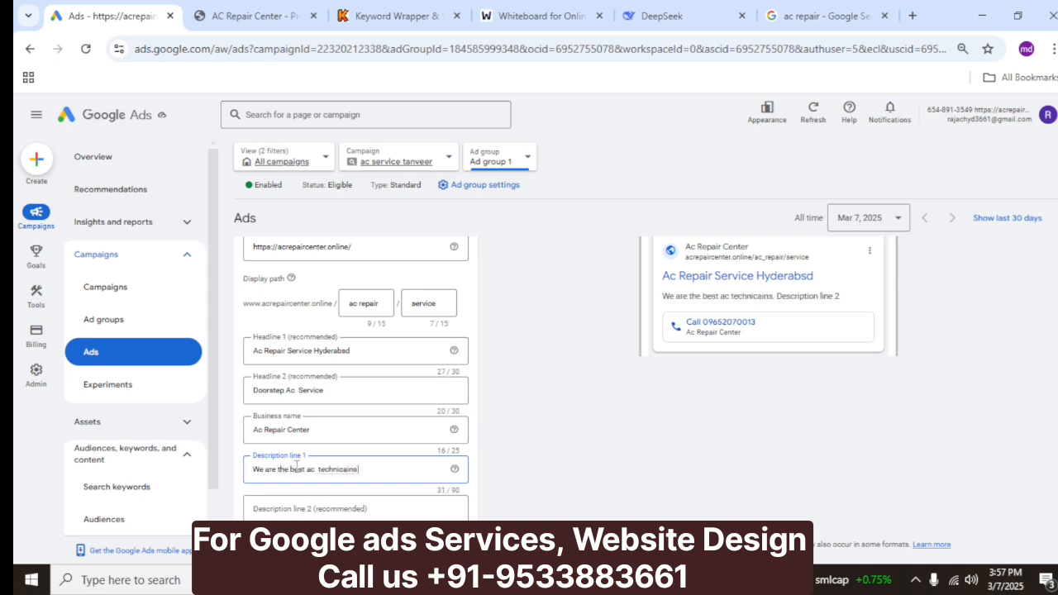
type(" in hyderabd")
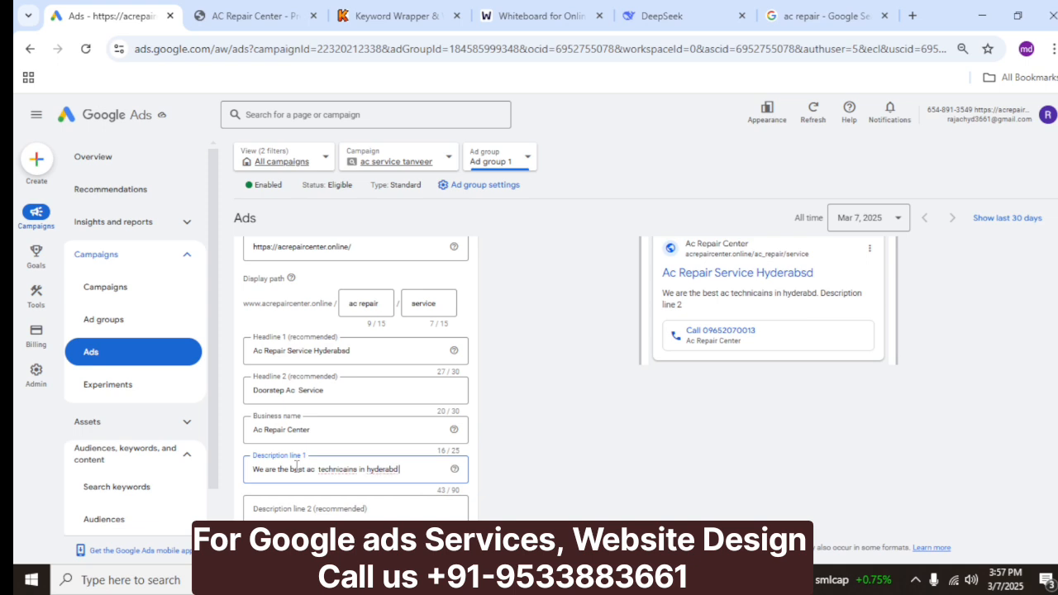
type(" we provide al")
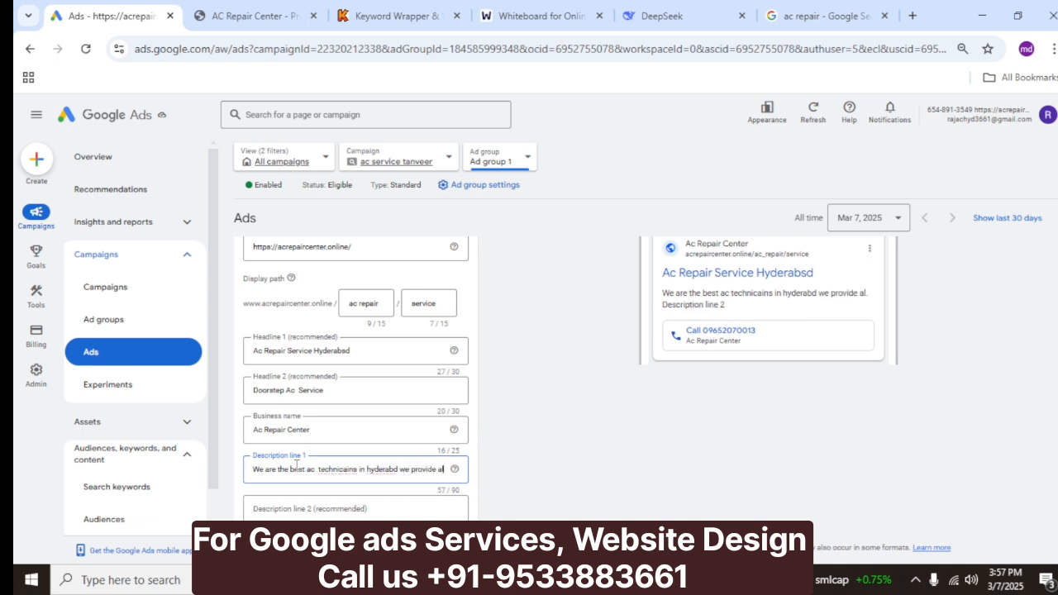
type("l types of ac")
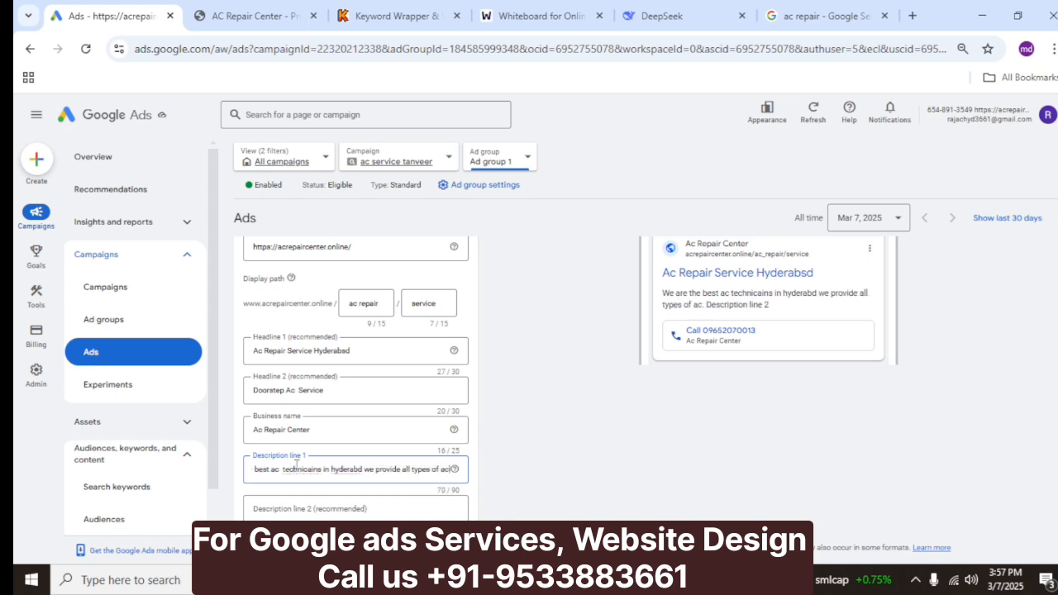
type(" brands")
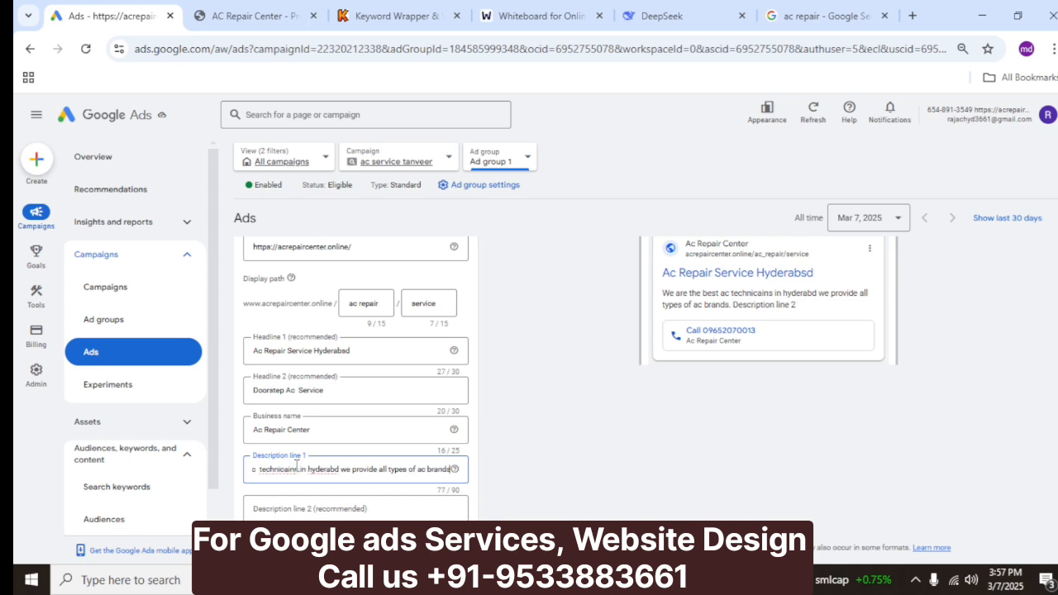
type(" service")
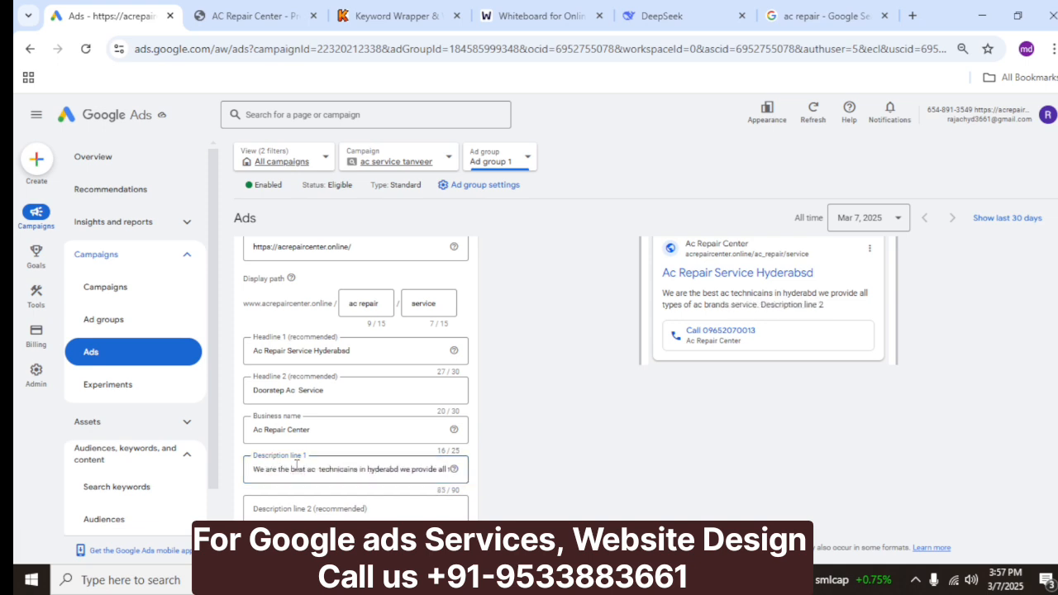
Enter "lowest service changes wiht 100% satisfaction guranteee book now or call us TODAY" as description line 2 of the call ad
key("Tab")
type("lowest")
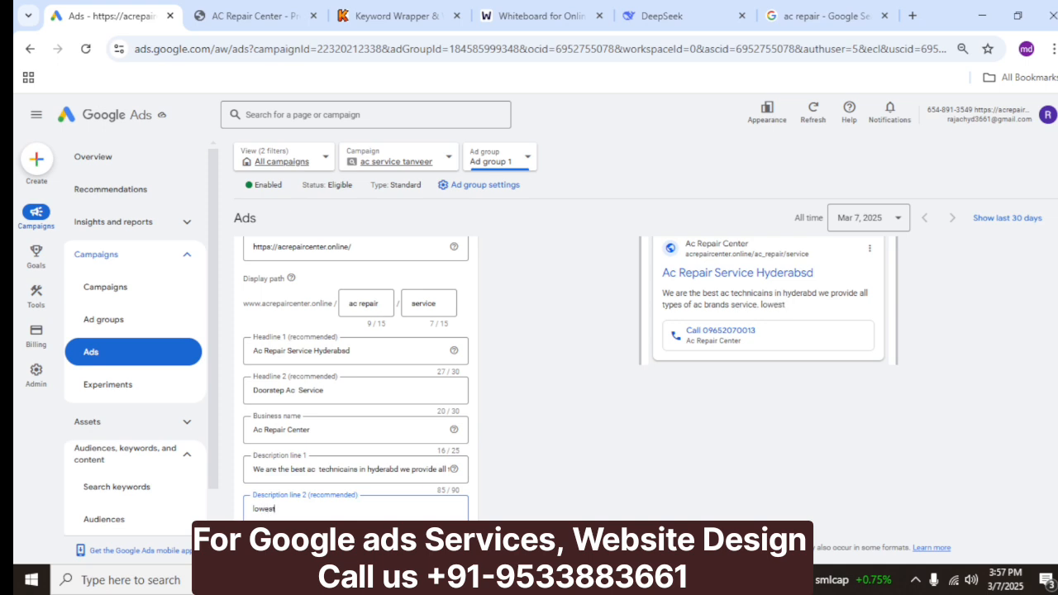
type(" service changes wiht")
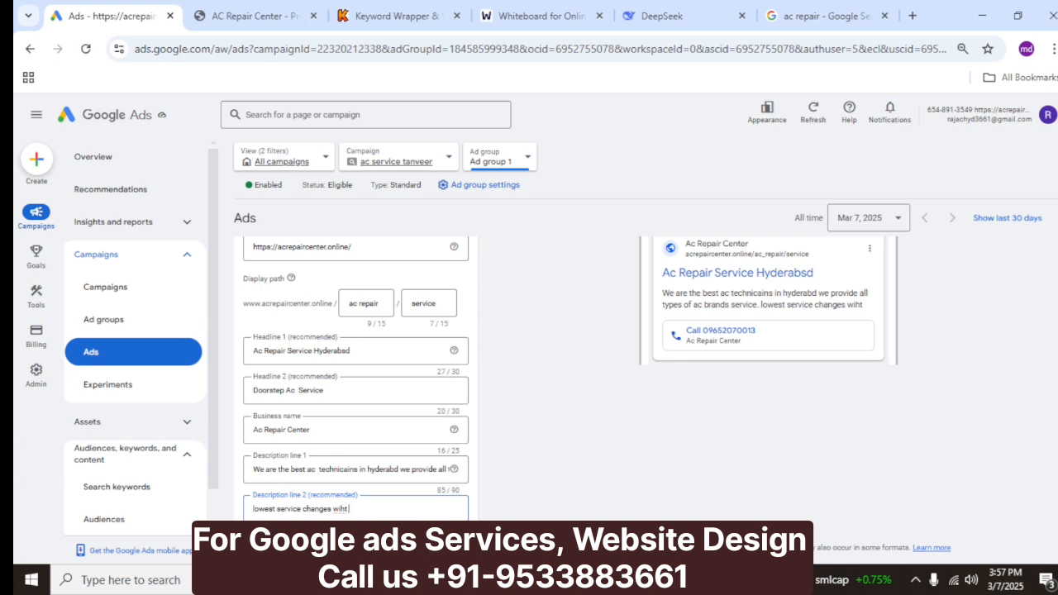
type(" 100% satis")
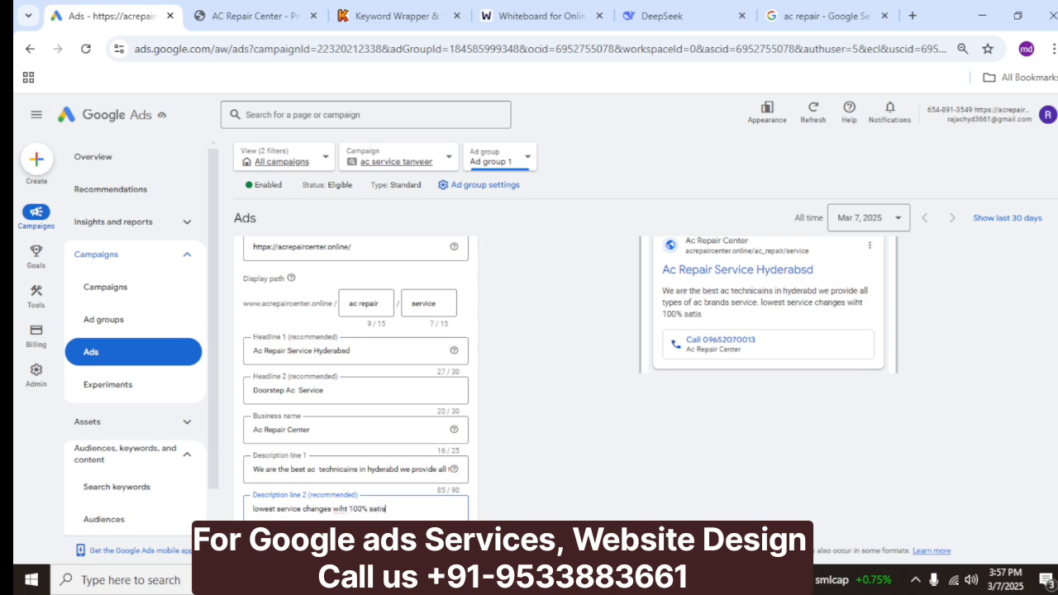
type("faction guranteee")
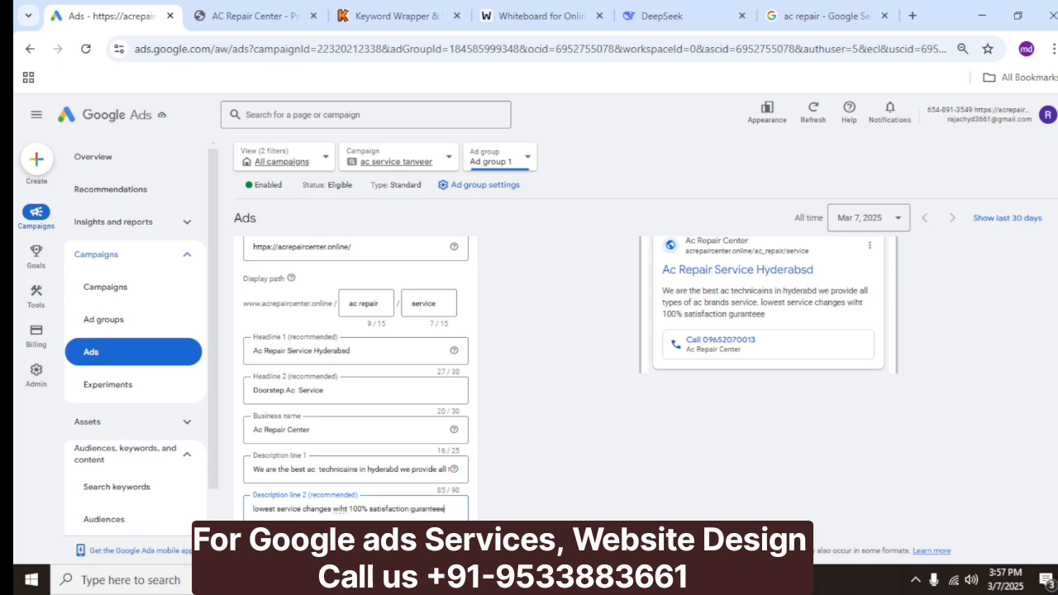
type(" book now")
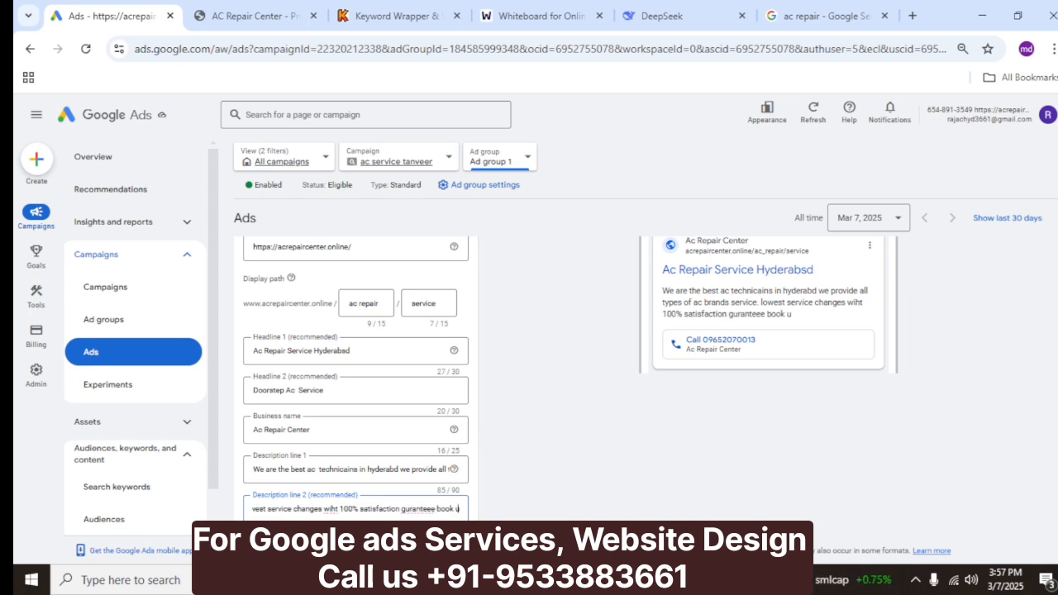
type(" or call us todaY")
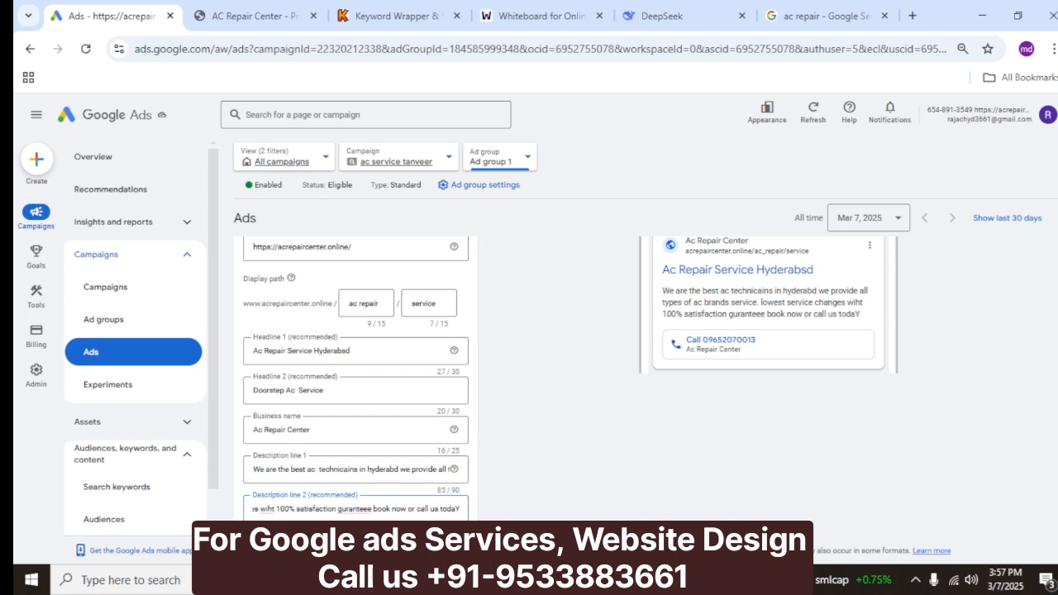
double_click(445, 509)
type("TODAY")
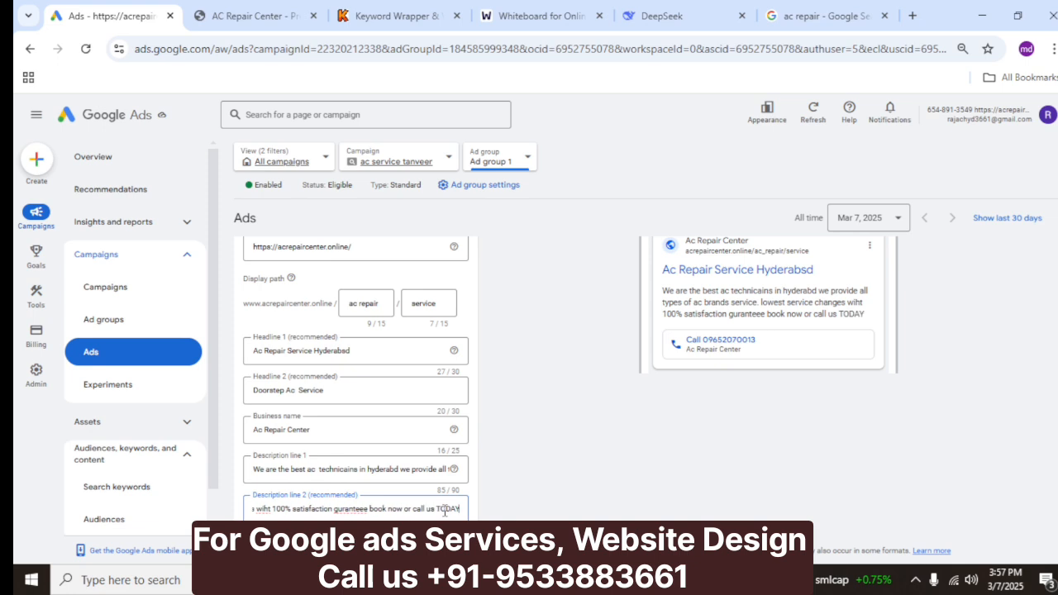
Set the call ad's conversion action to None
scroll(458, 389, "down", 2)
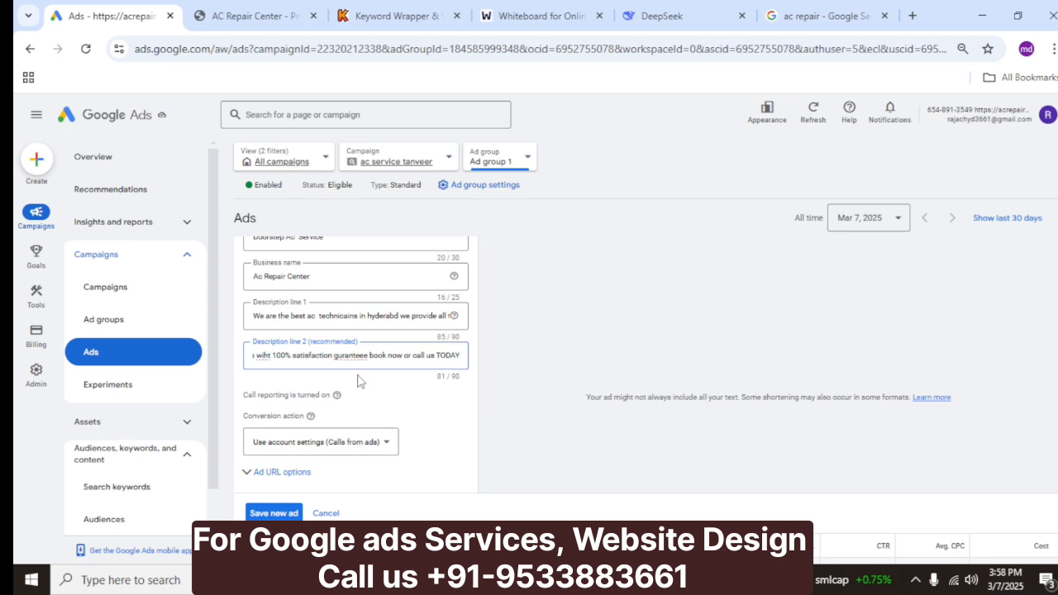
scroll(359, 381, "up", 2)
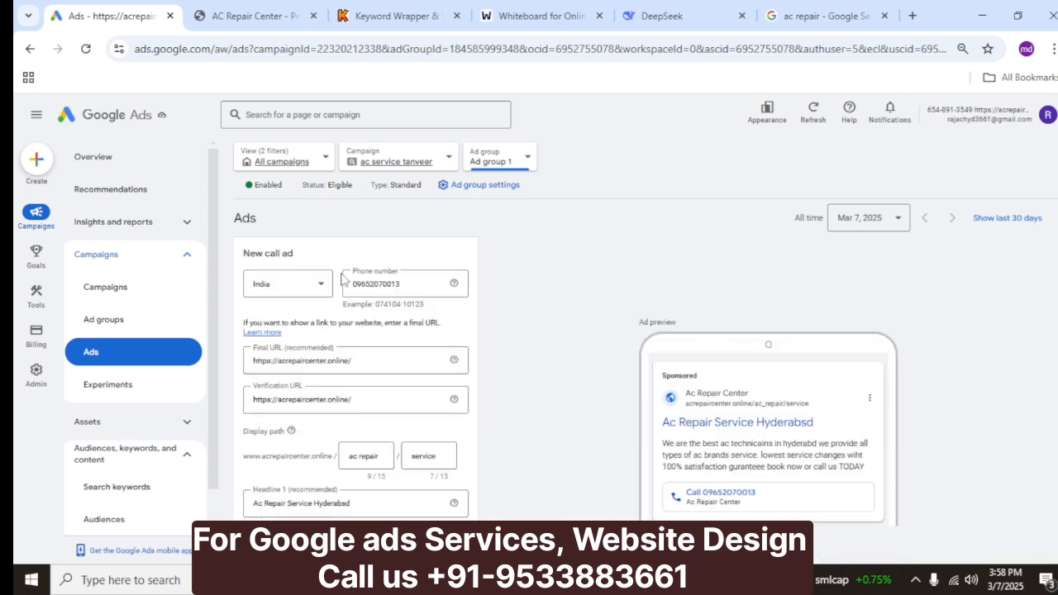
scroll(360, 380, "down", 2)
left_click(333, 442)
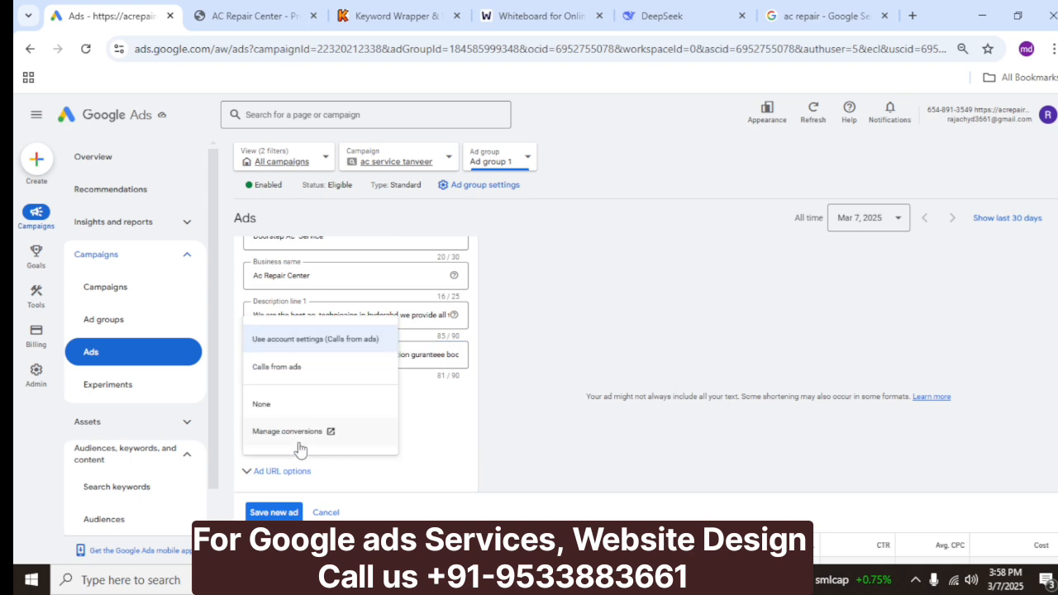
left_click(273, 406)
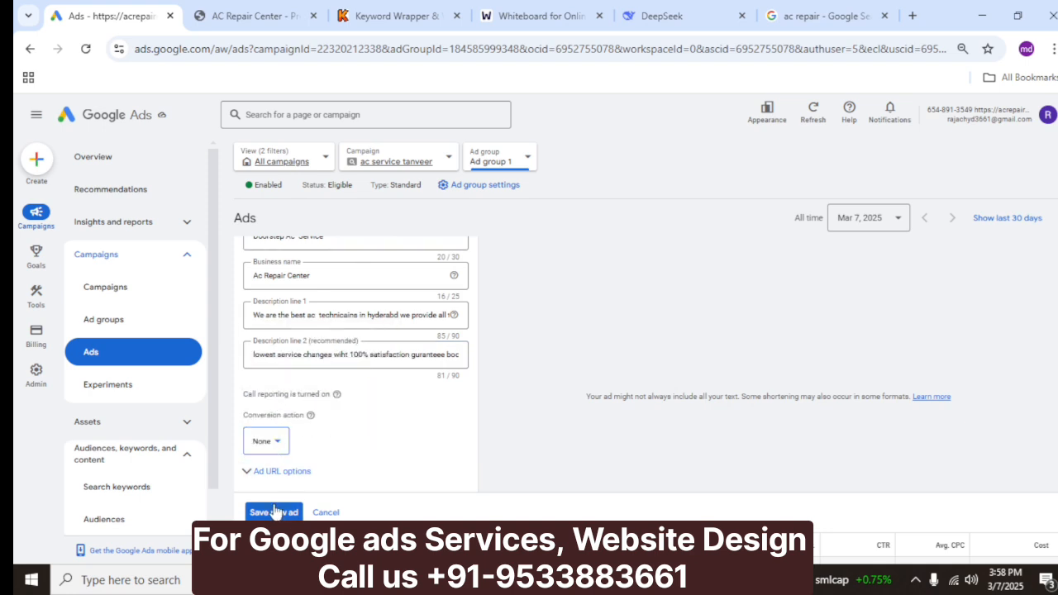
scroll(331, 413, "up", 3)
scroll(332, 392, "down", 3)
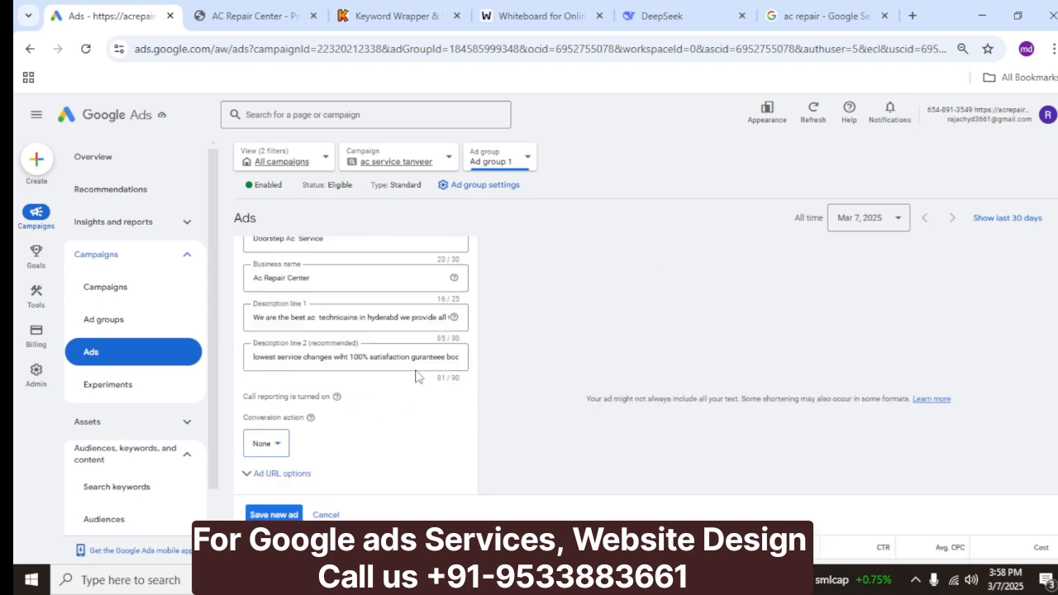
Correct the two misspelled words in description line 2 to "guarantee" and "with" using the spelling suggestions
left_click_drag(411, 356, 570, 356)
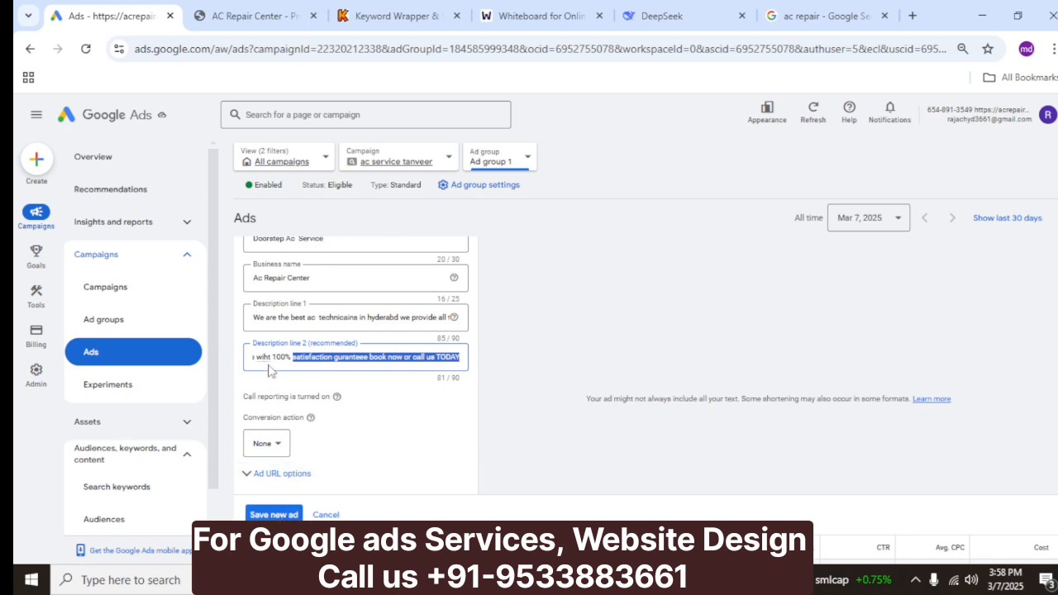
left_click_drag(267, 356, 321, 360)
left_click(332, 360)
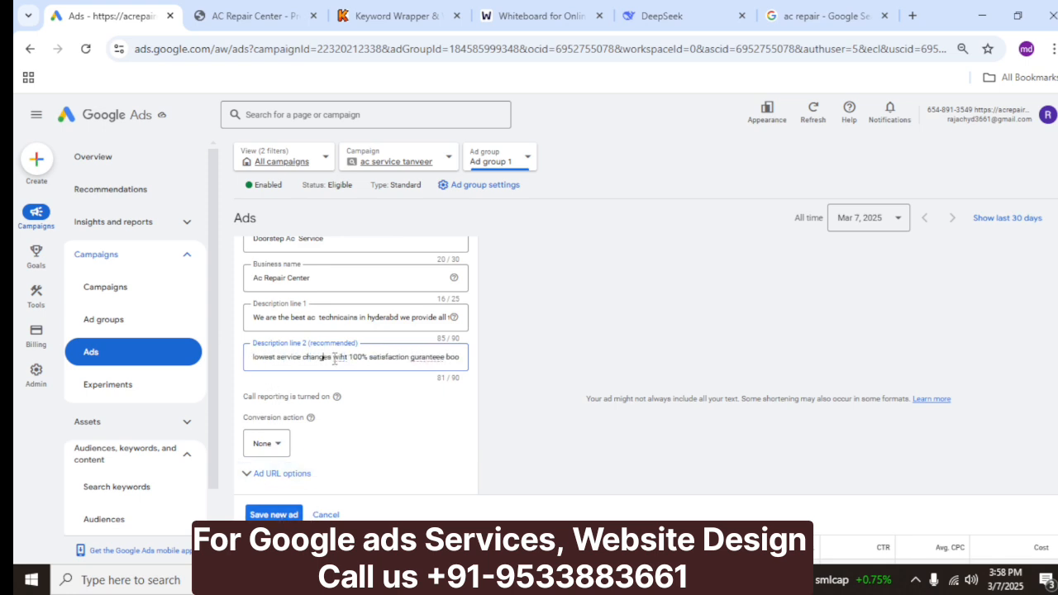
right_click(338, 359)
left_click(339, 360)
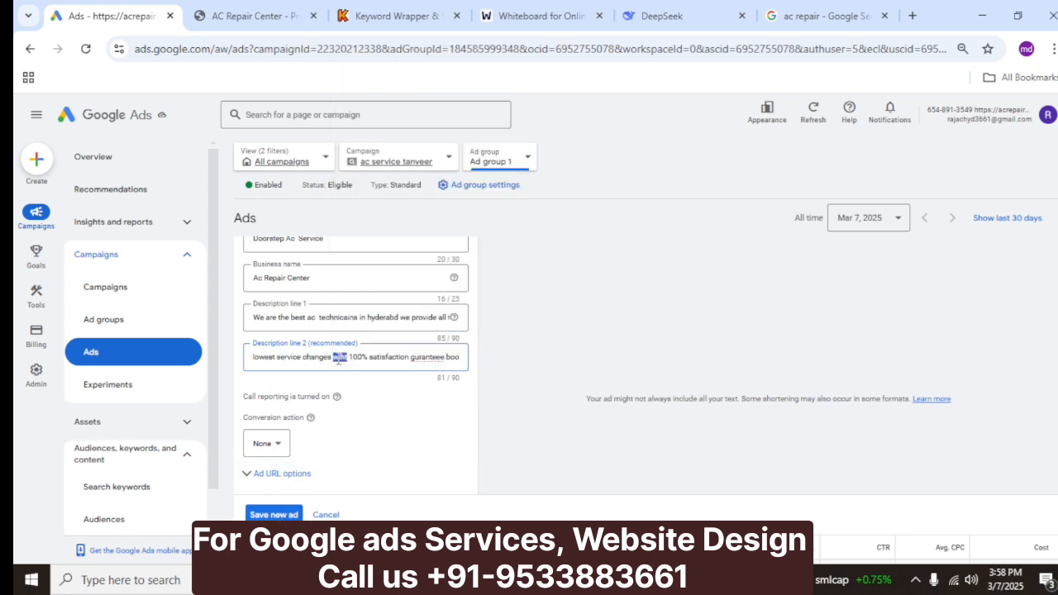
right_click(428, 363)
left_click(450, 67)
right_click(340, 357)
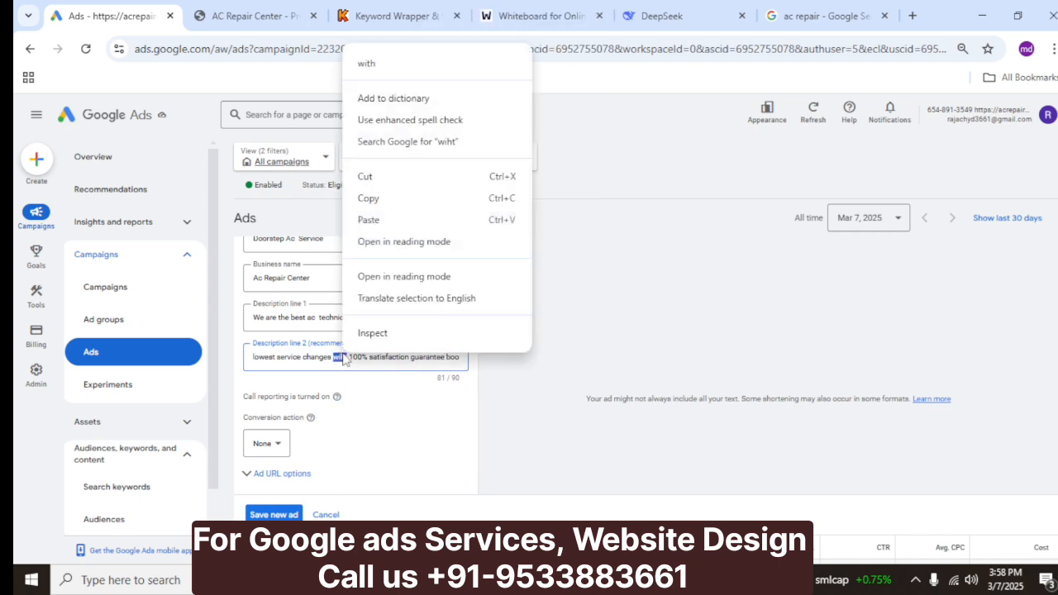
left_click(368, 59)
scroll(359, 342, "up", 2)
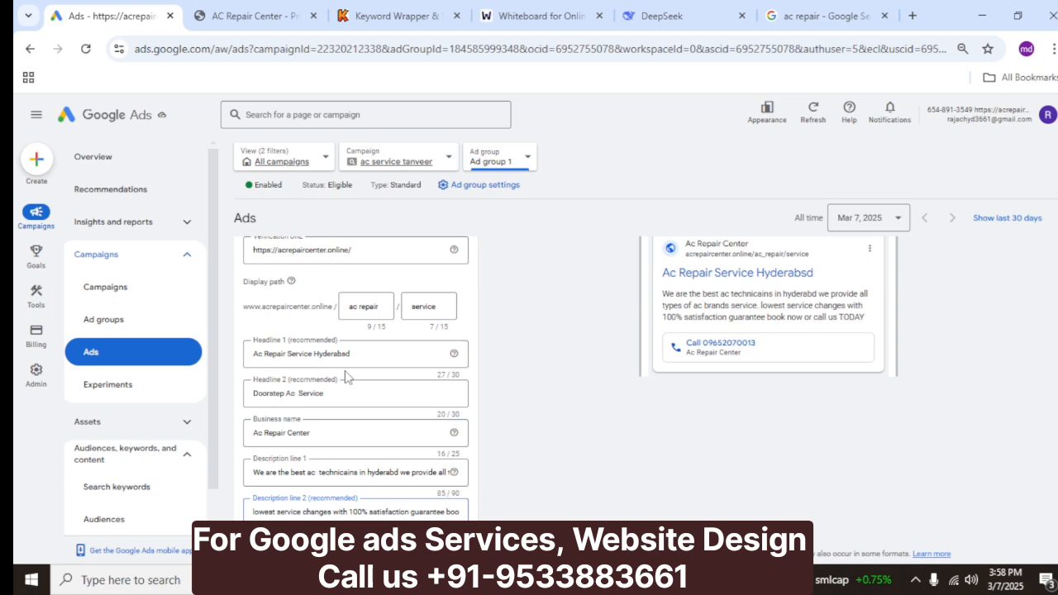
scroll(434, 413, "up", 2)
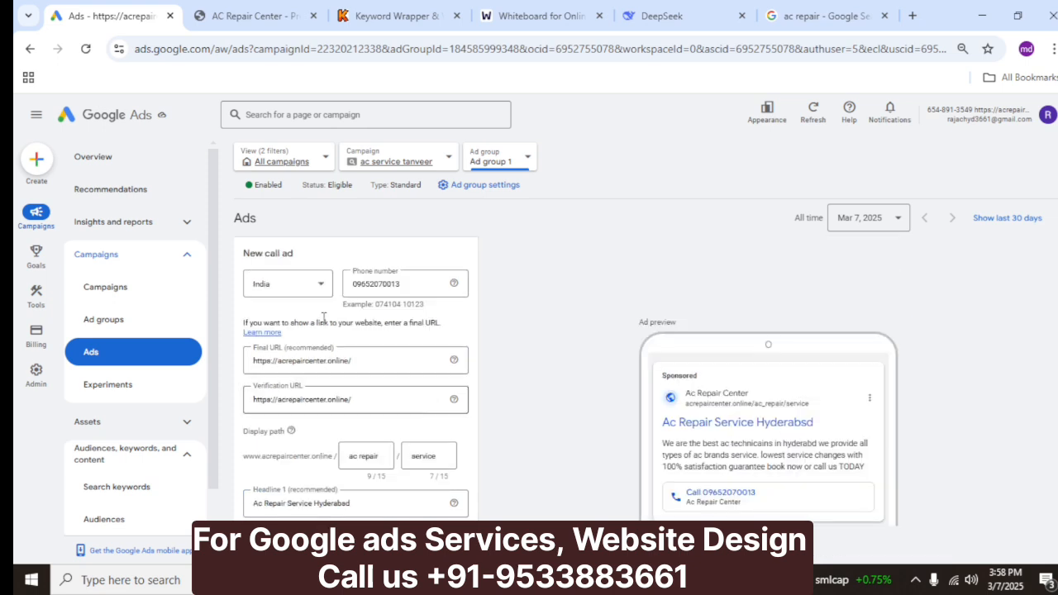
scroll(367, 409, "down", 1)
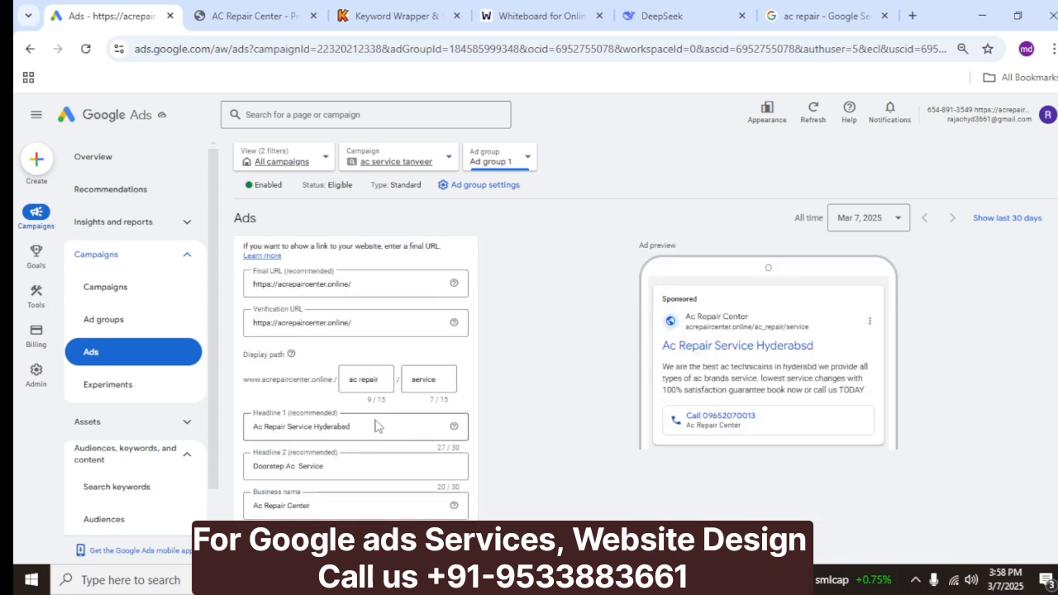
Try to save the new call ad and check its fields against the flagged capitalization issue
scroll(376, 426, "down", 5)
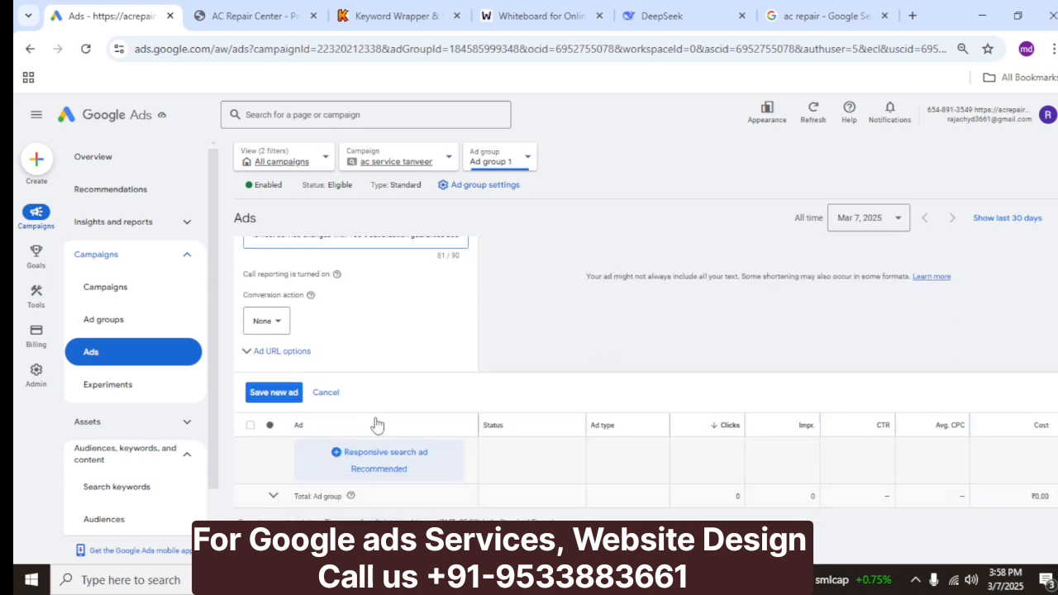
left_click(266, 396)
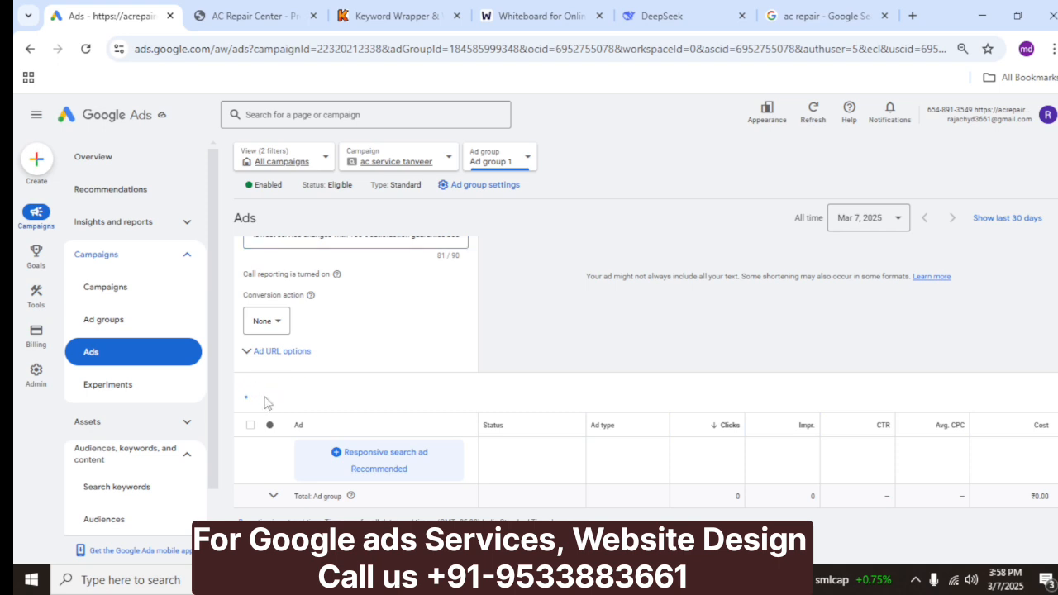
scroll(267, 403, "up", 2)
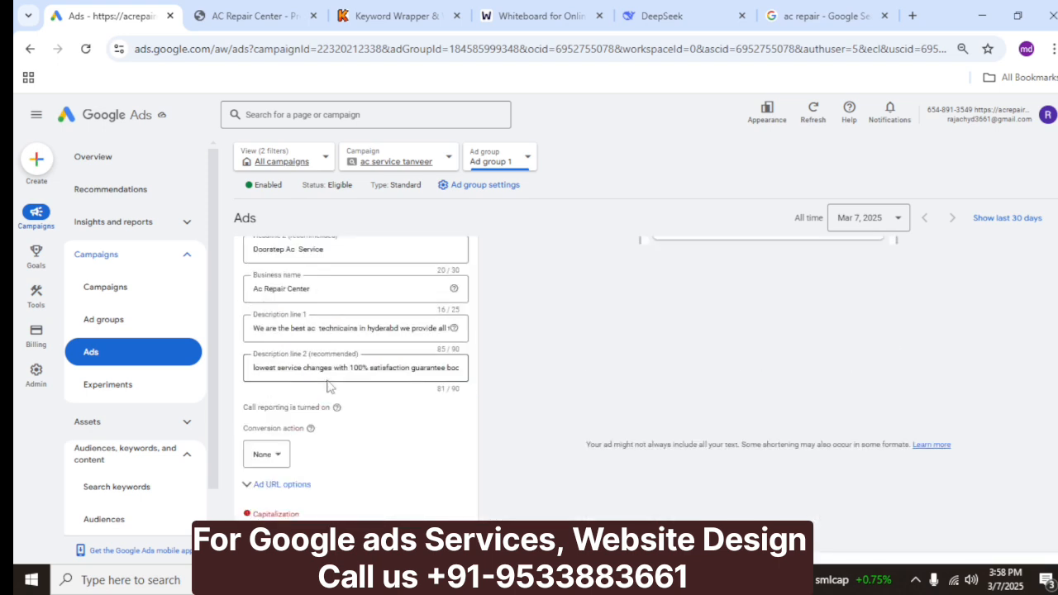
scroll(413, 474, "up", 3)
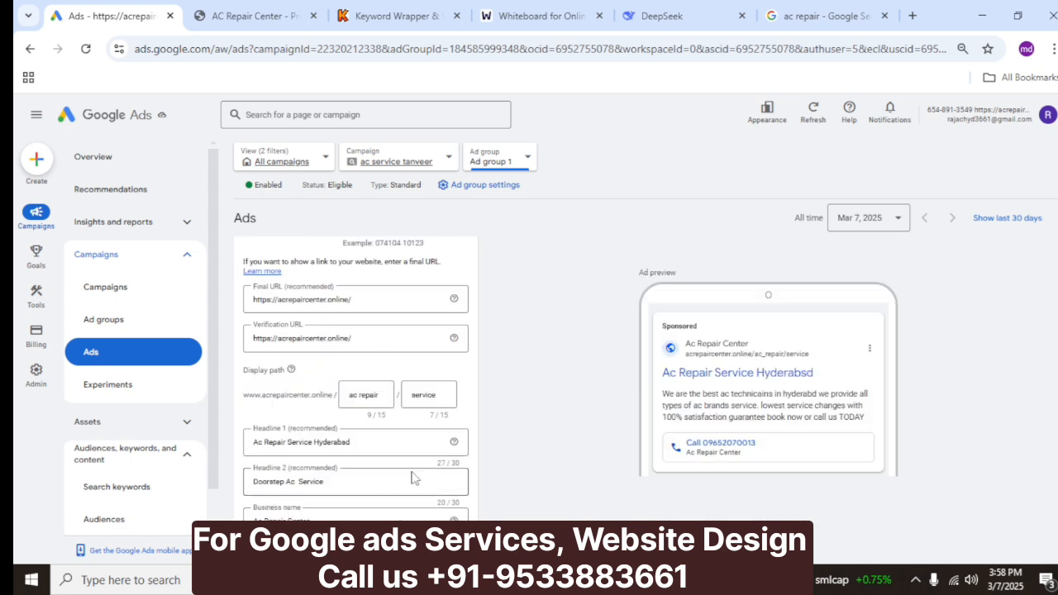
scroll(361, 395, "down", 3)
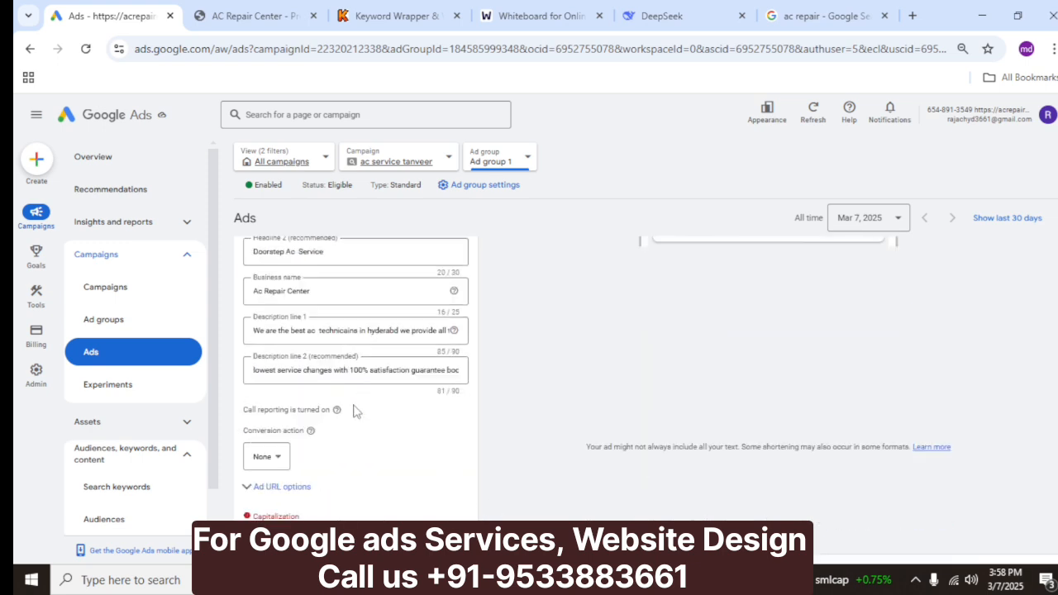
scroll(338, 395, "up", 2)
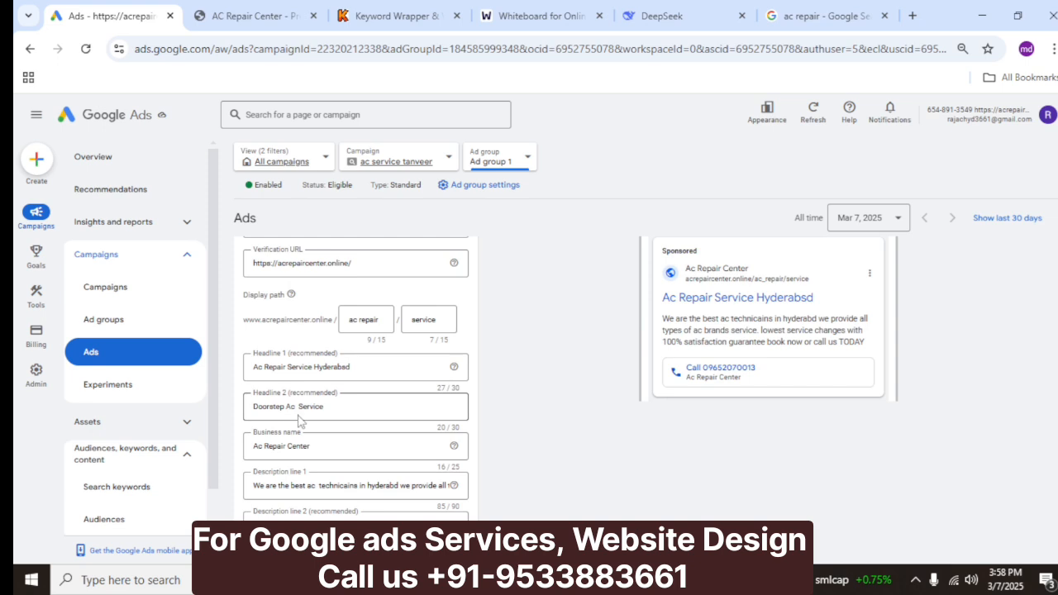
scroll(397, 347, "up", 3)
scroll(368, 334, "down", 4)
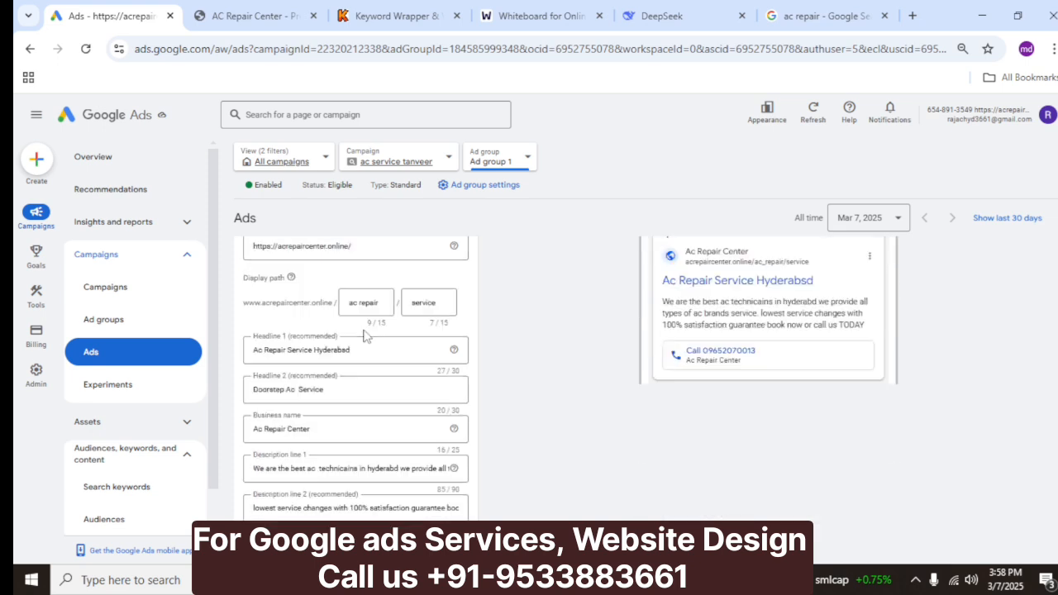
Replace "TODAY" with lowercase "today" at the end of description line 2 and save the new call ad
left_click_drag(369, 430, 480, 435)
double_click(447, 431)
type("TODAY")
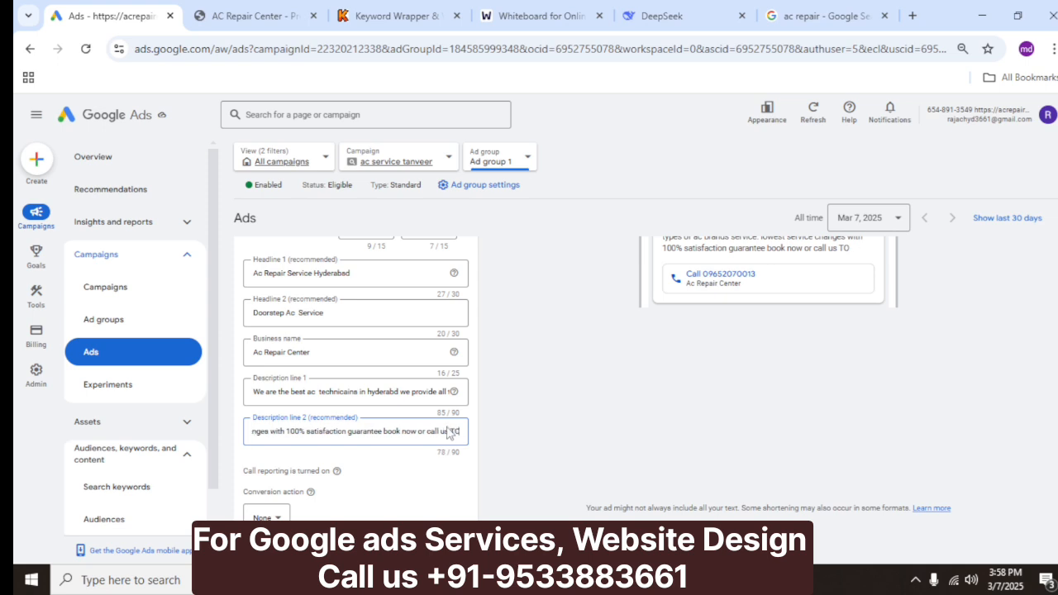
key("BackSpace")
key("BackSpace")
key("BackSpace")
key("BackSpace")
key("BackSpace")
key("BackSpace")
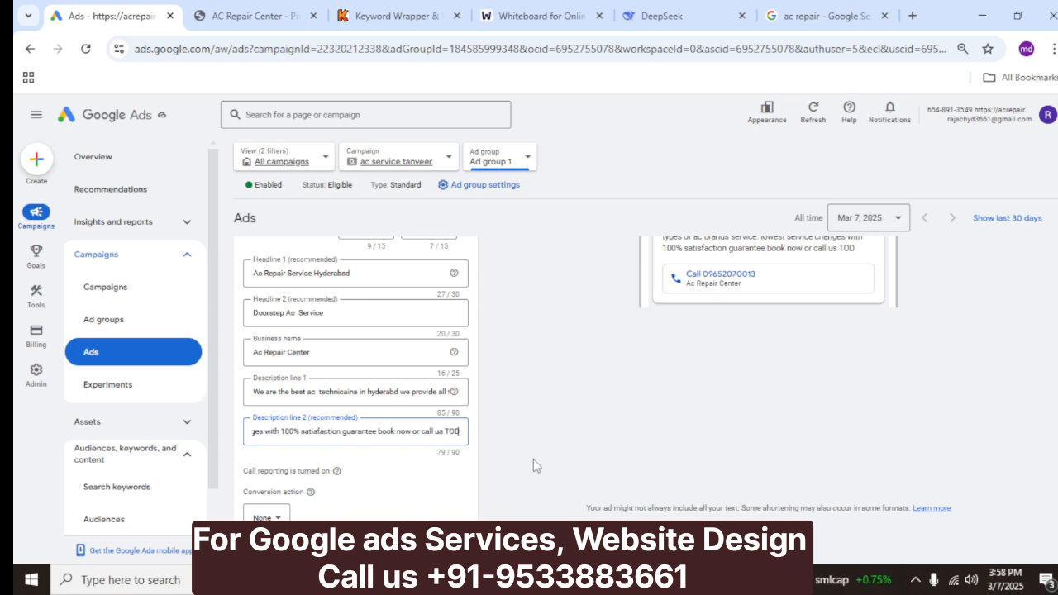
type("today")
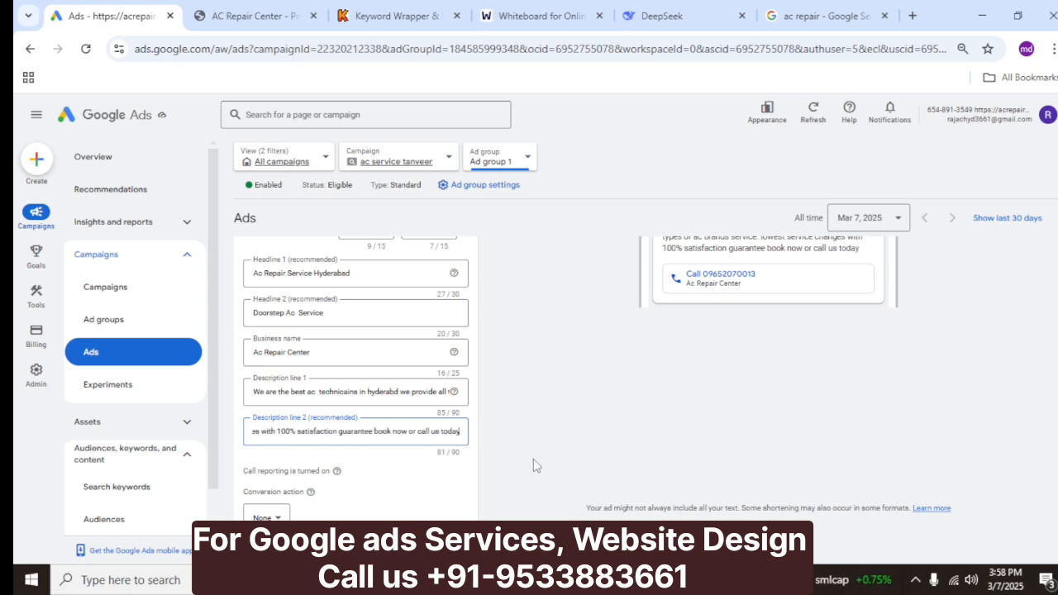
scroll(509, 453, "down", 3)
left_click(272, 405)
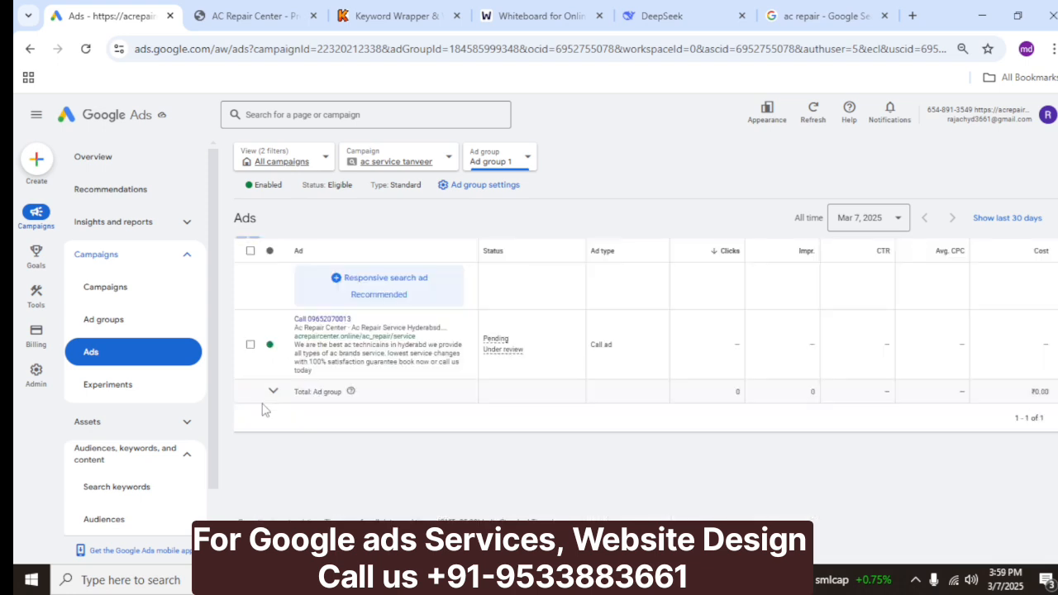
scroll(491, 491, "down", 1)
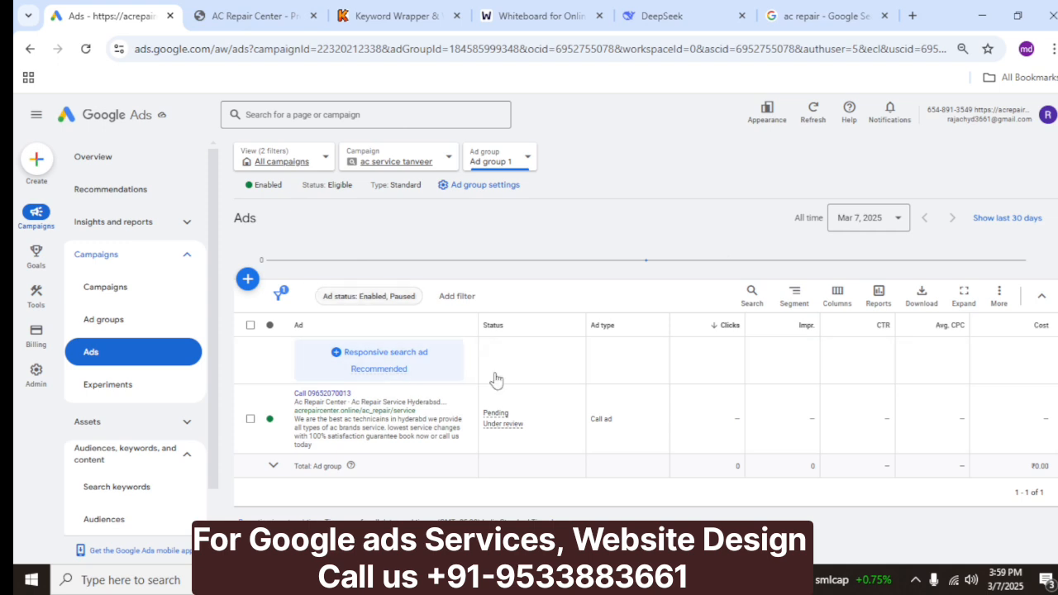
Show the ads of the whole ac service tanveer campaign and view the ad types available for creating a new ad
left_click(416, 168)
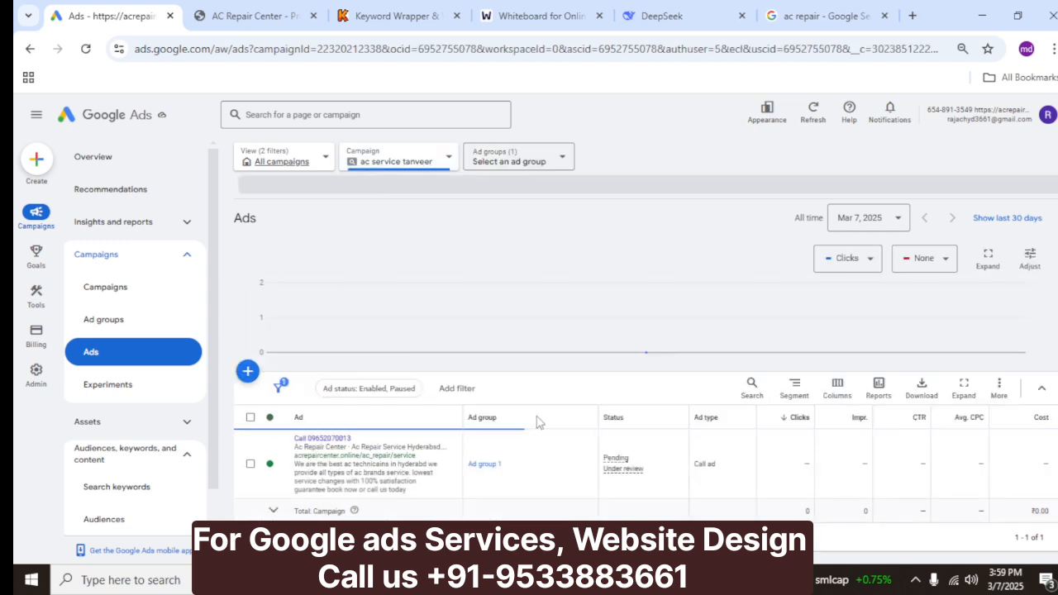
left_click(502, 170)
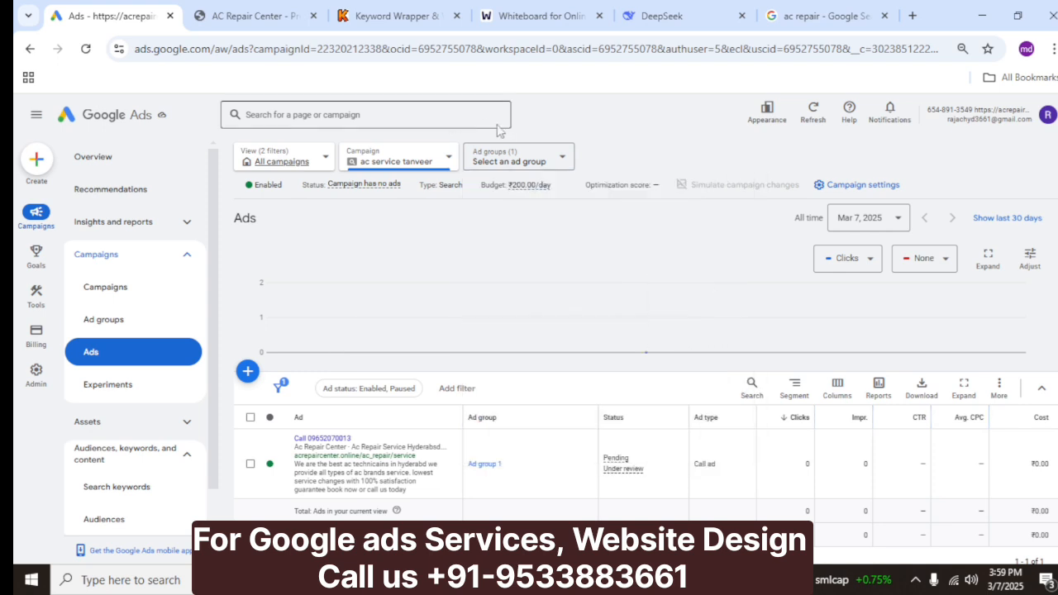
left_click(495, 165)
left_click(320, 336)
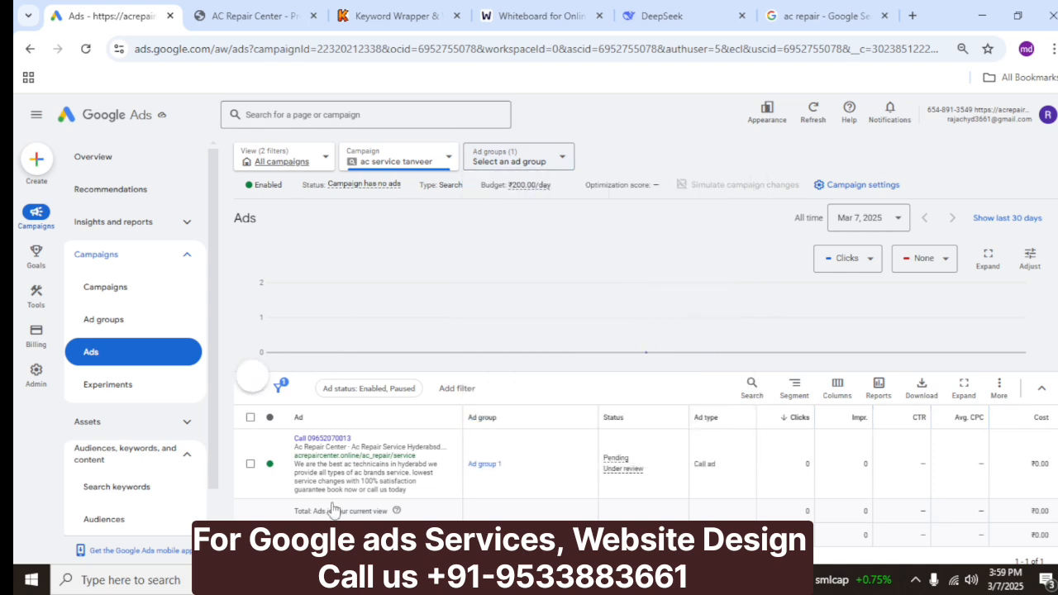
left_click(247, 371)
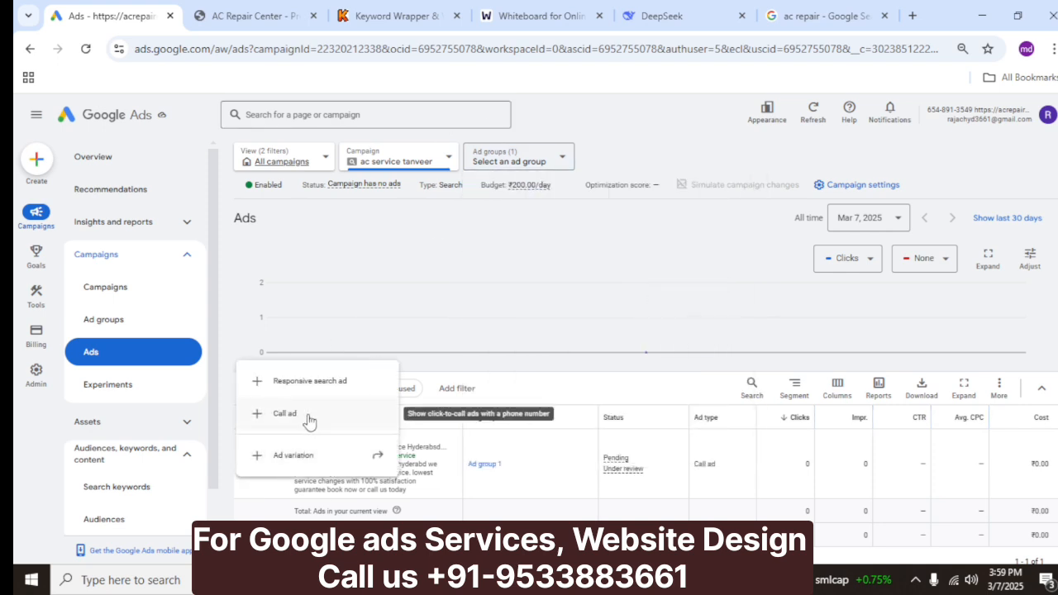
left_click(539, 304)
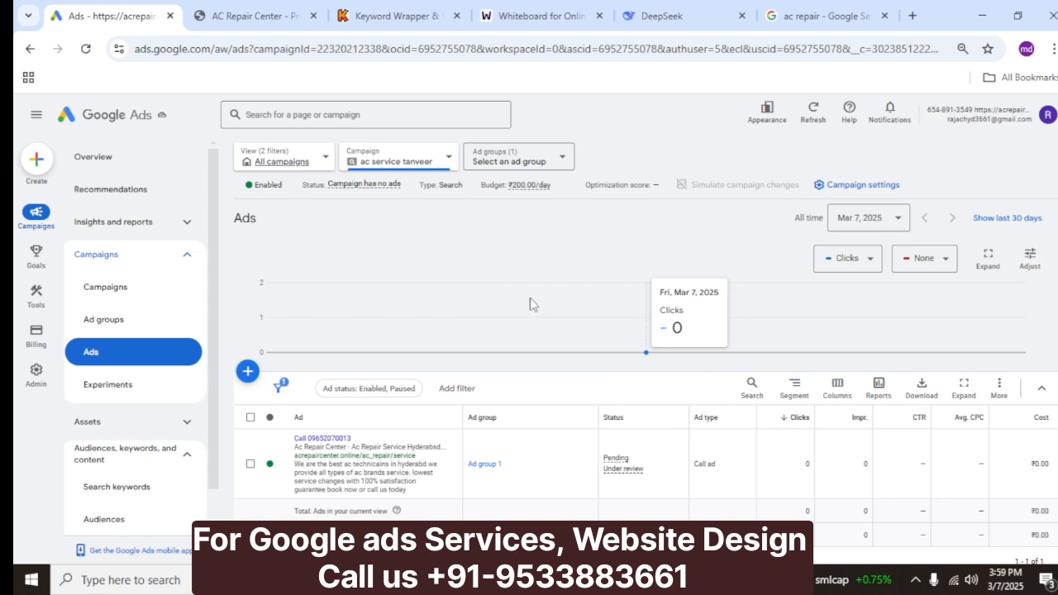
Open the billing summary, start adding funds and bring up the credit or debit card form as an alternative payment method
left_click(35, 335)
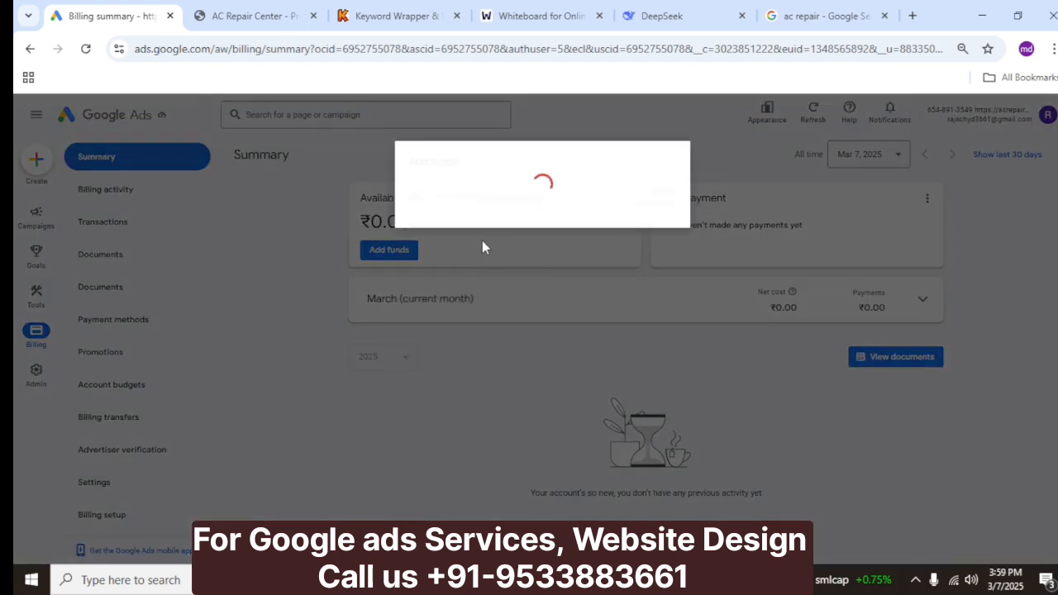
left_click(652, 297)
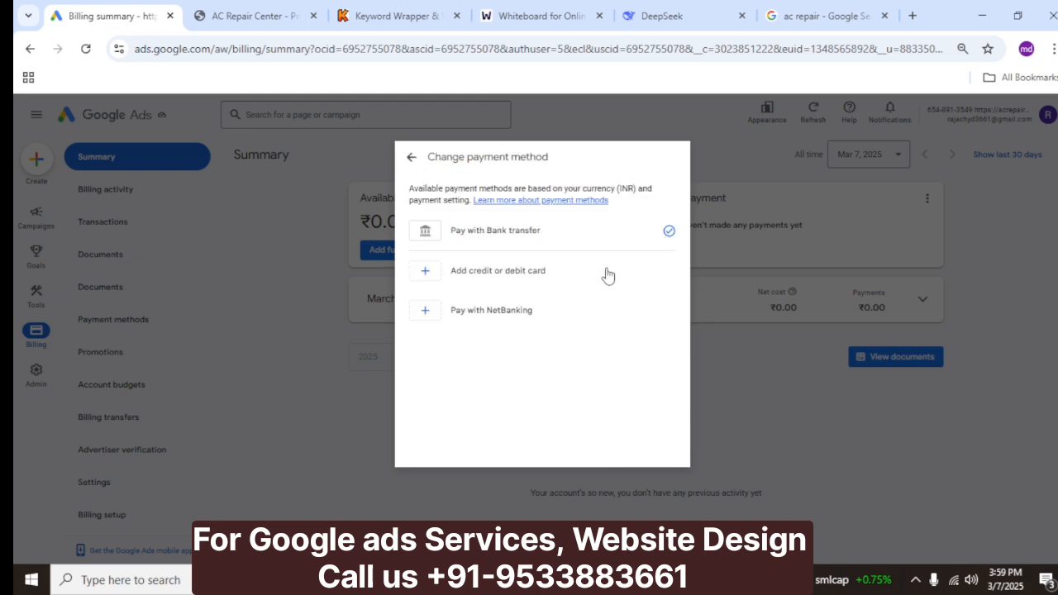
left_click(446, 270)
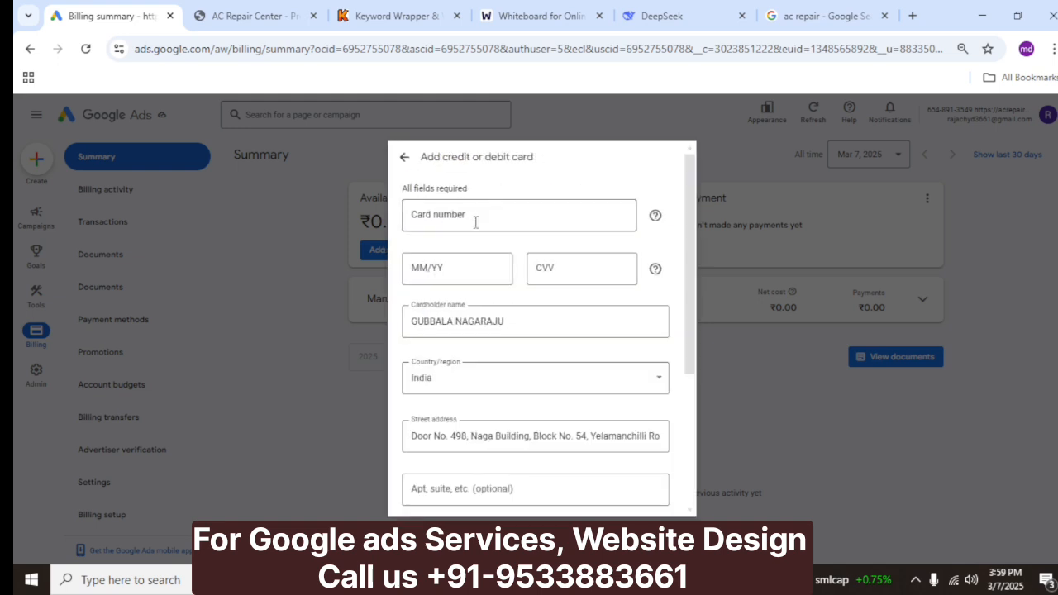
Examine the card and billing address fields of the card form and cancel adding funds
scroll(475, 223, "down", 5)
scroll(605, 435, "up", 5)
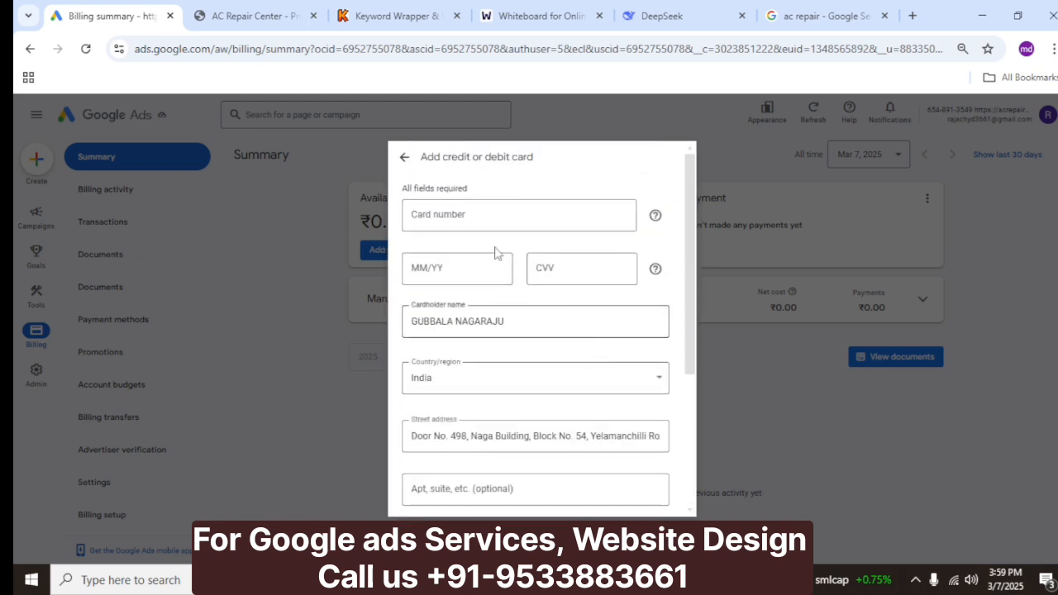
scroll(484, 271, "down", 2)
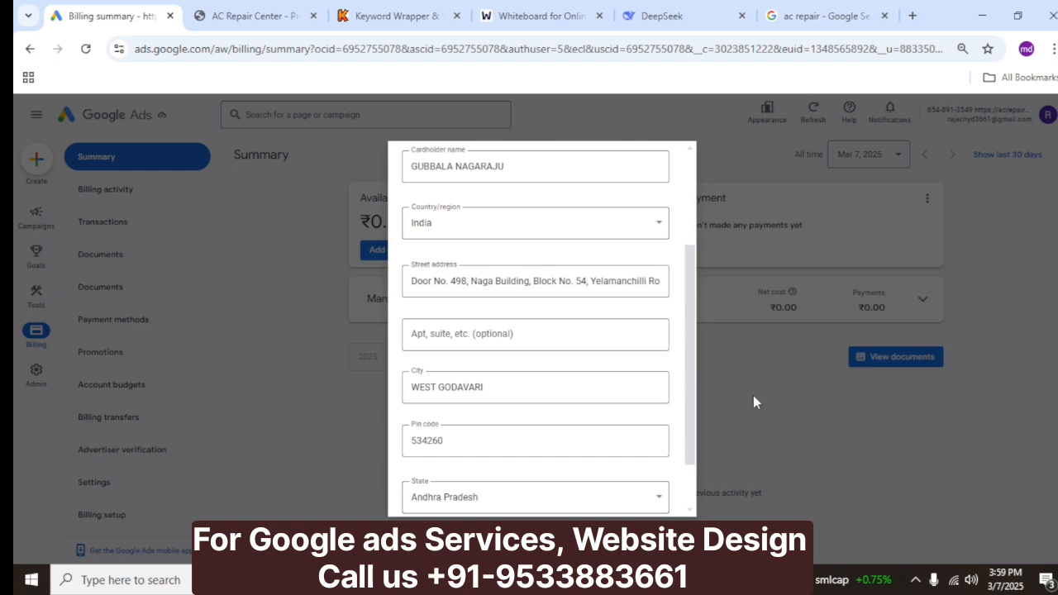
scroll(633, 503, "down", 1)
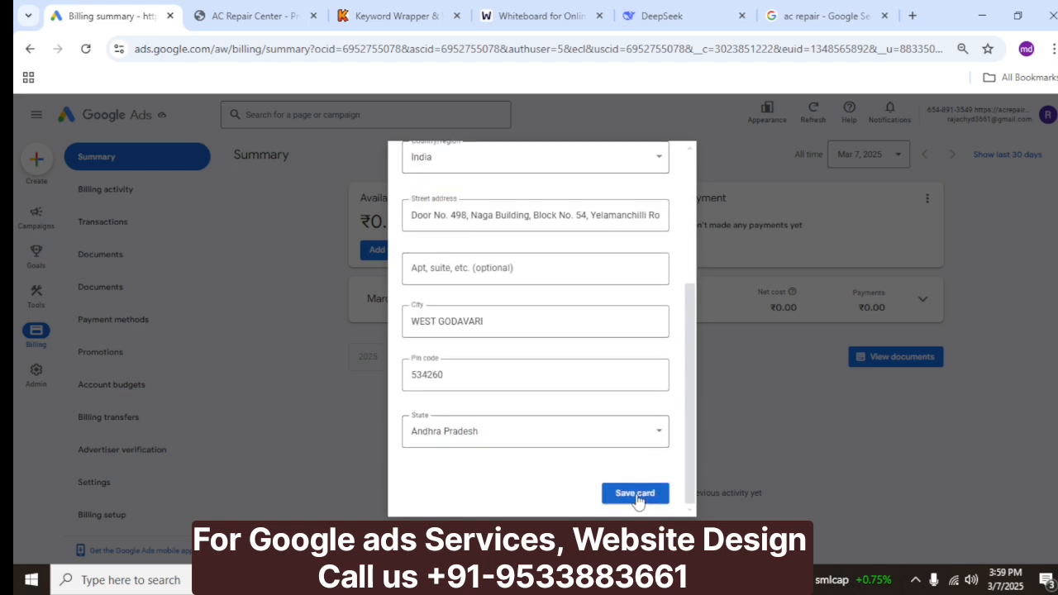
scroll(621, 439, "up", 3)
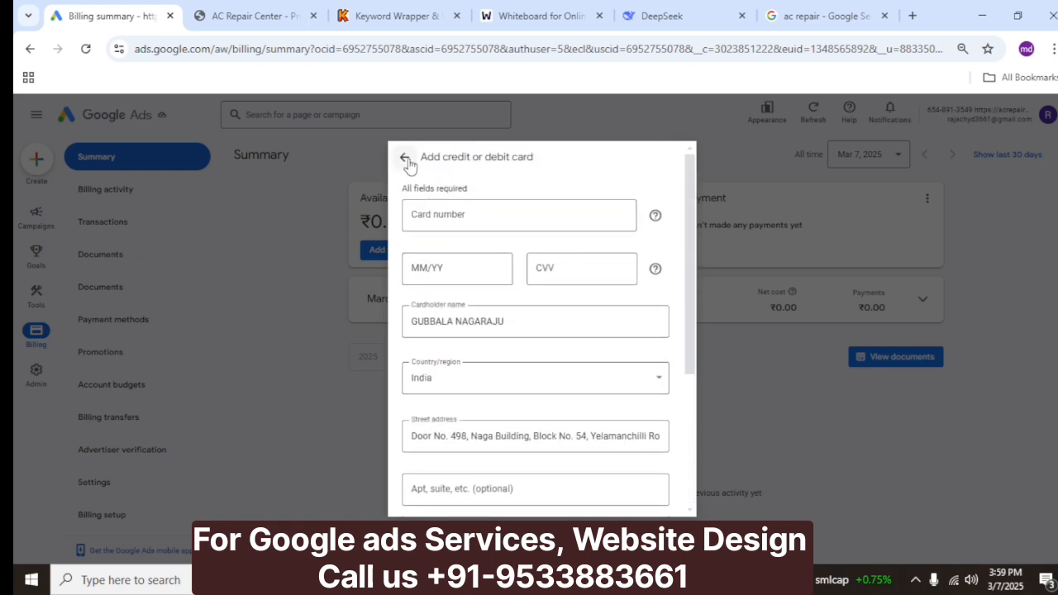
left_click(405, 158)
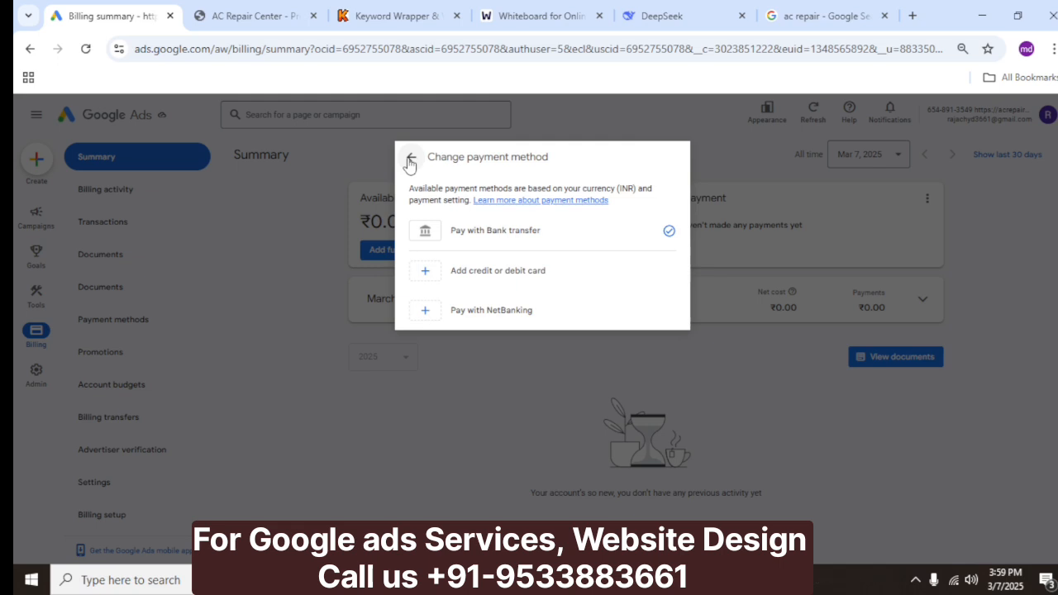
left_click(408, 162)
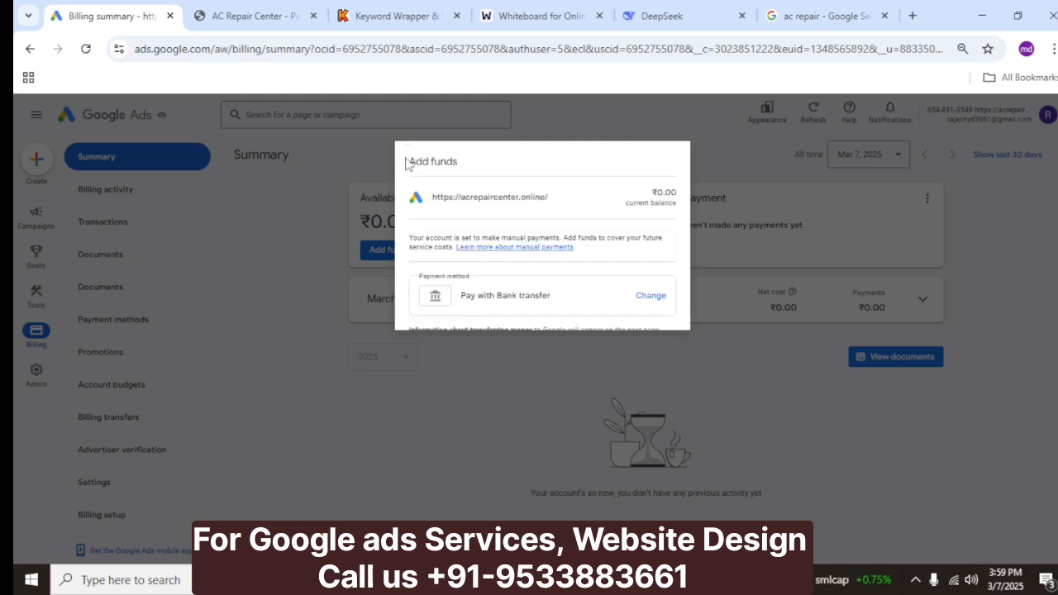
left_click(584, 443)
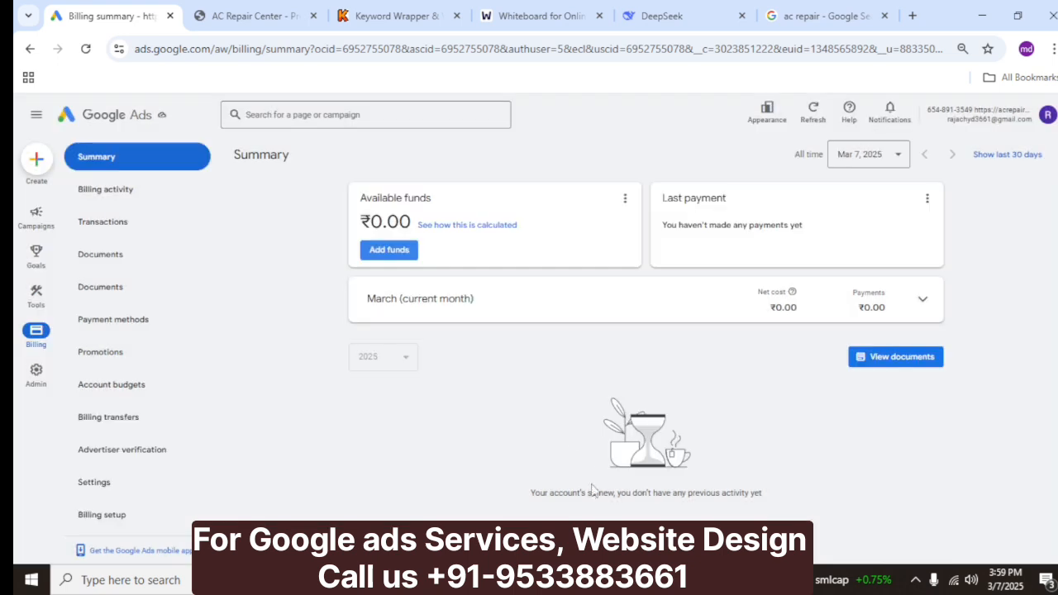